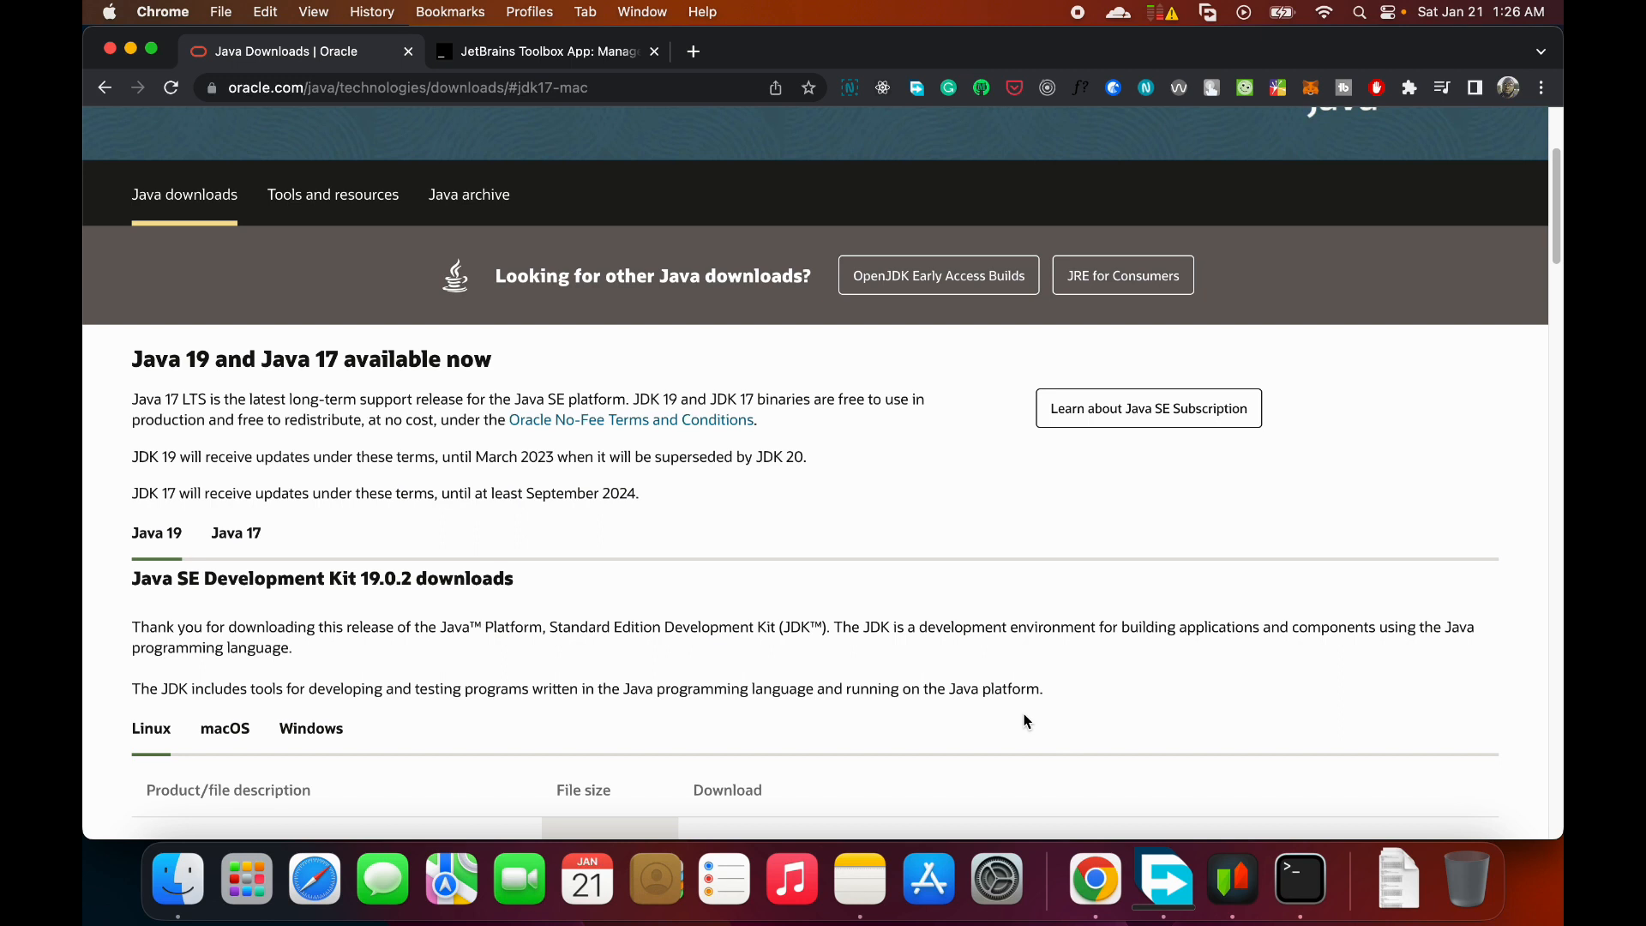
# - Show the Java 17 downloads for macOS on the Oracle page and highlight the Arm 64 DMG Installer entry
pyautogui.scroll(1, 600, 429)
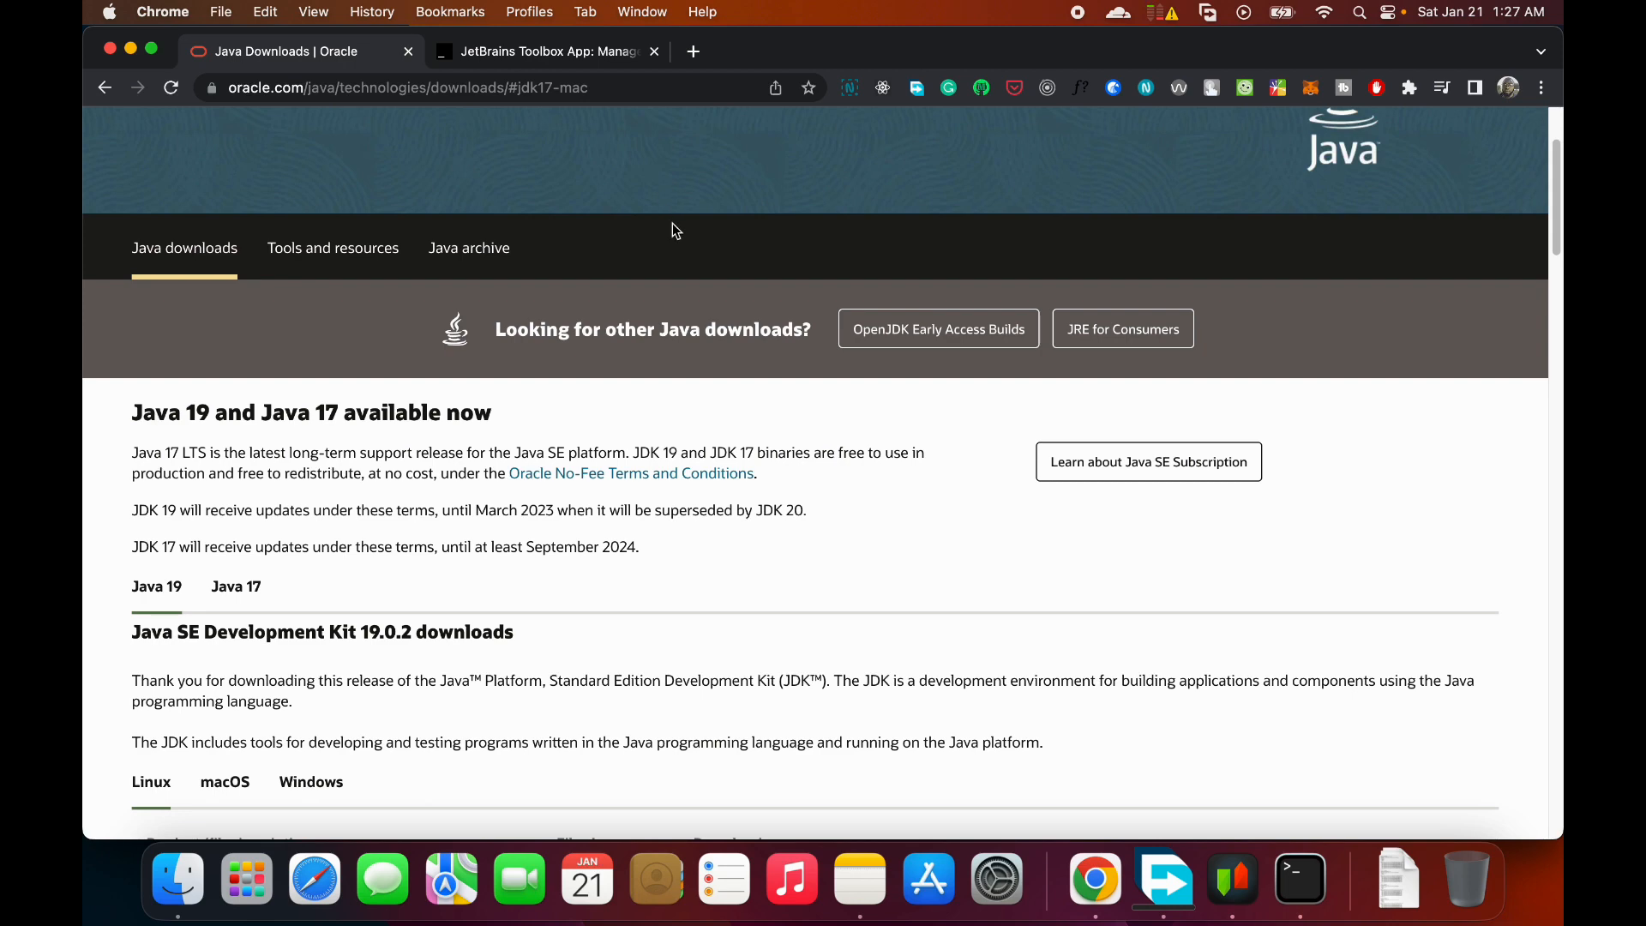
pyautogui.scroll(-2, 674, 259)
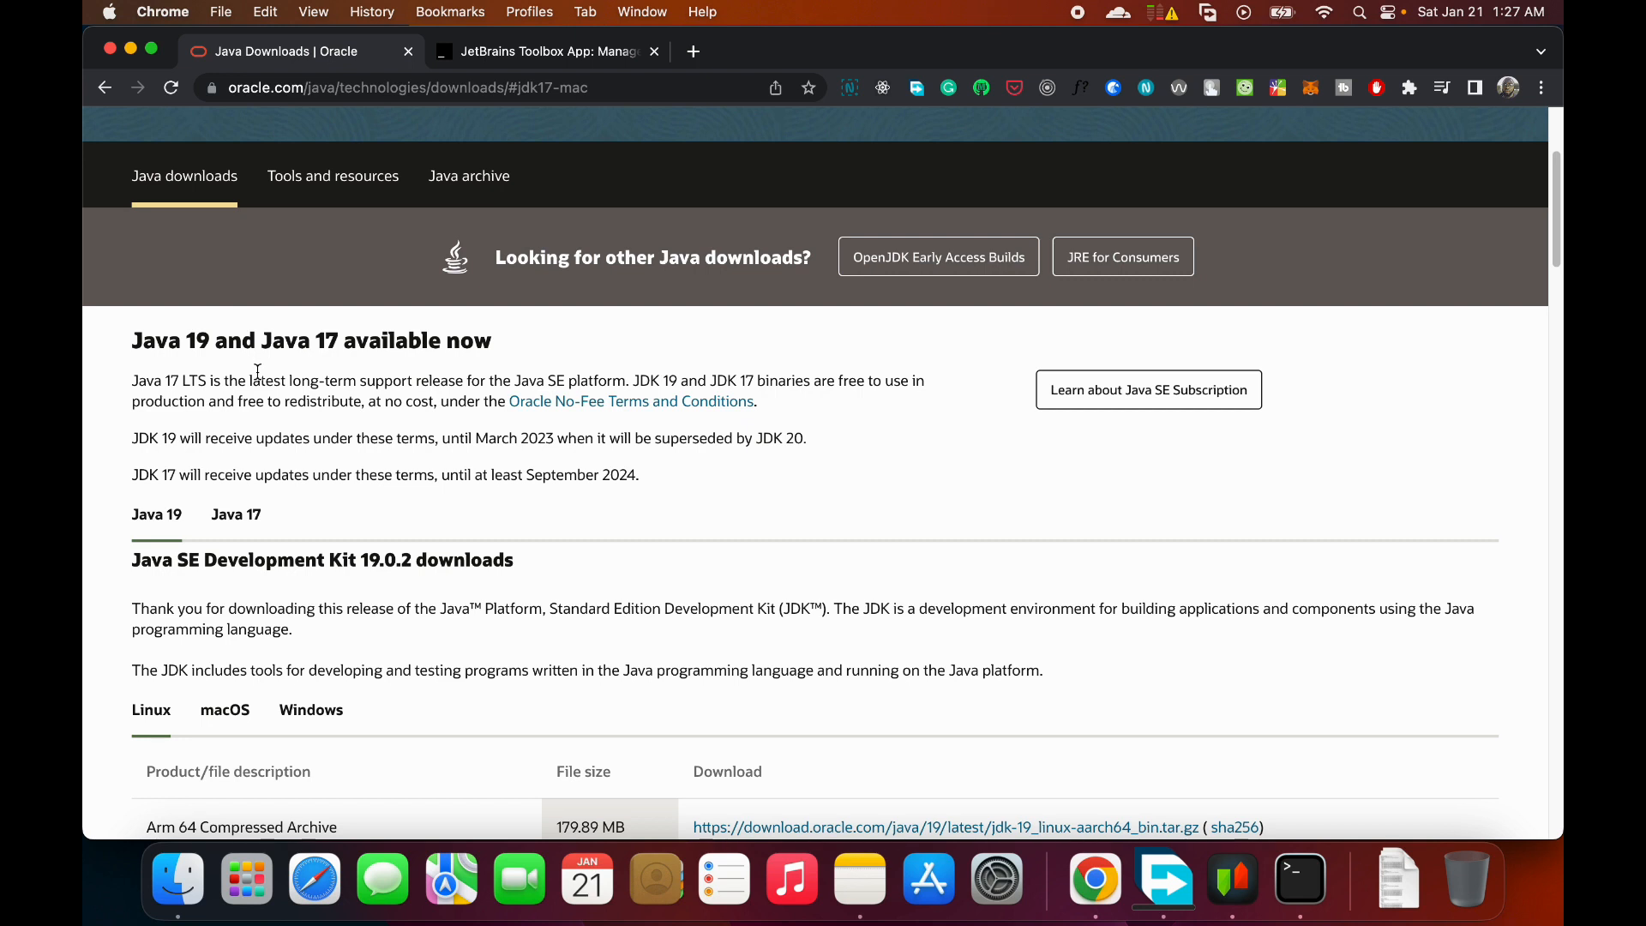
pyautogui.tripleClick(167, 341)
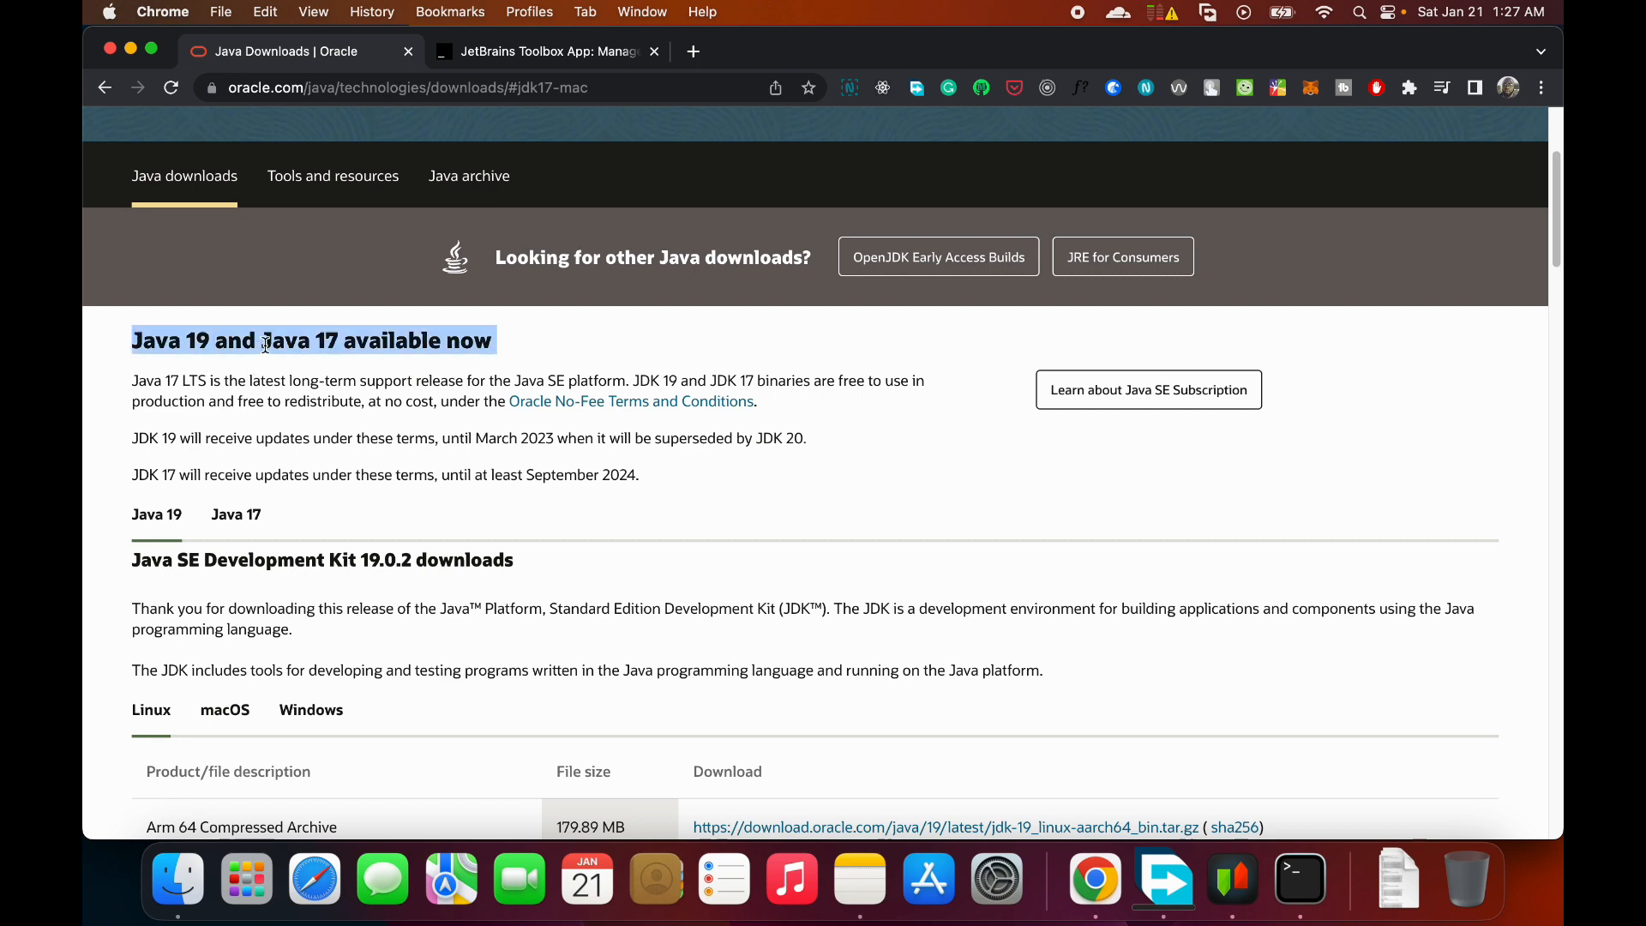
pyautogui.click(266, 343)
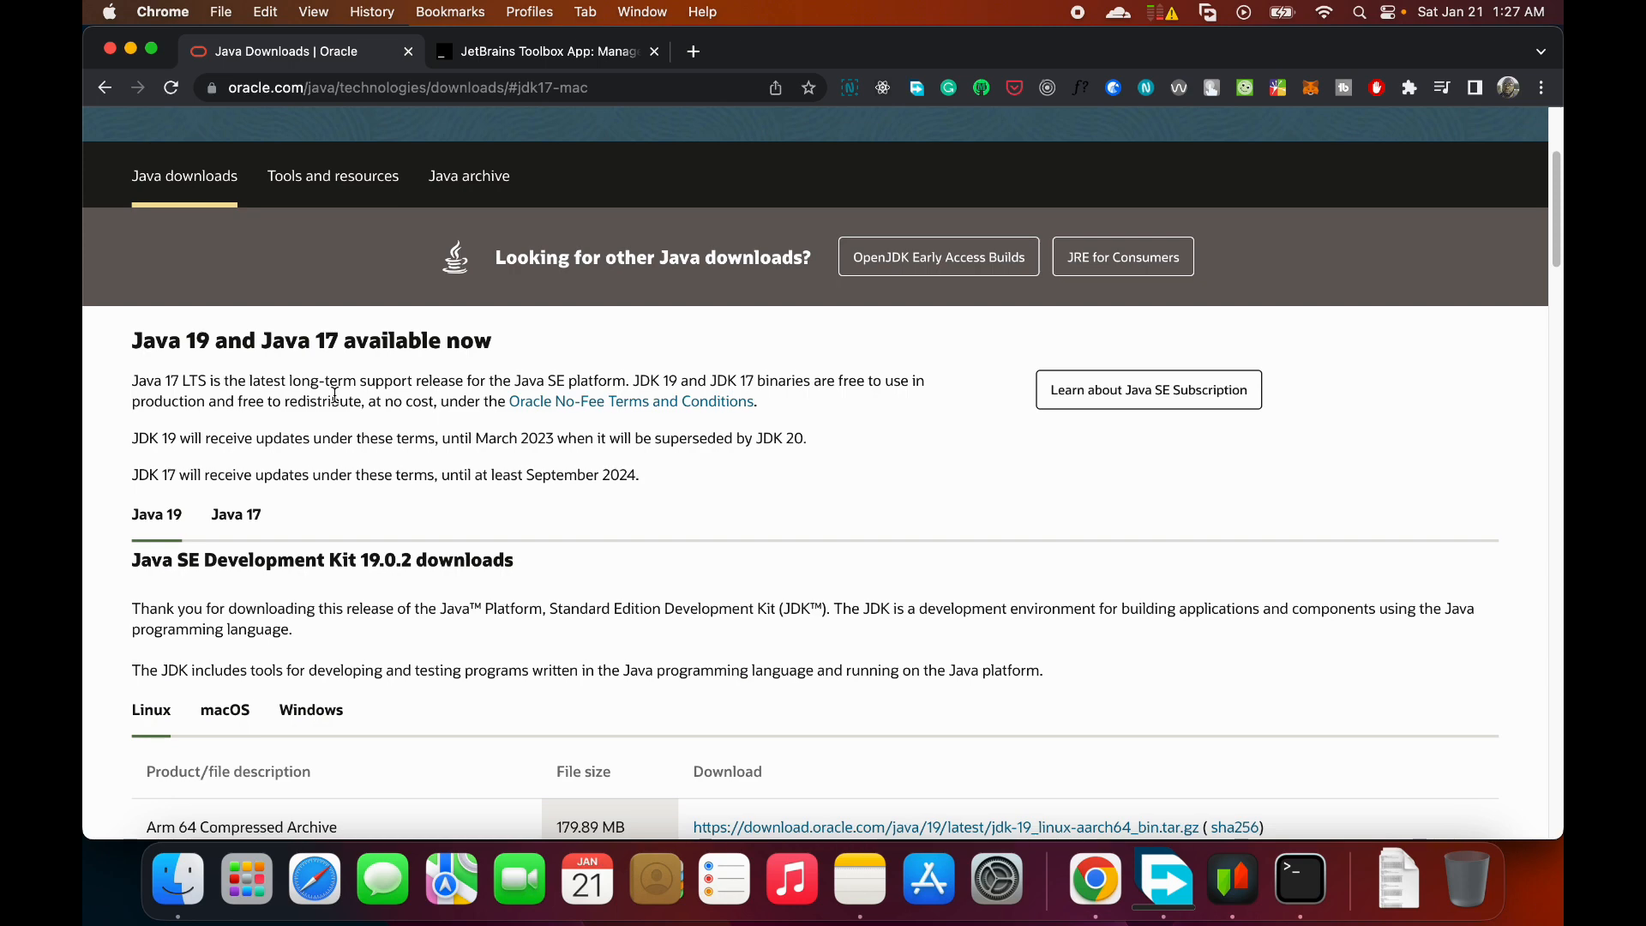
pyautogui.scroll(-5, 335, 396)
pyautogui.click(215, 274)
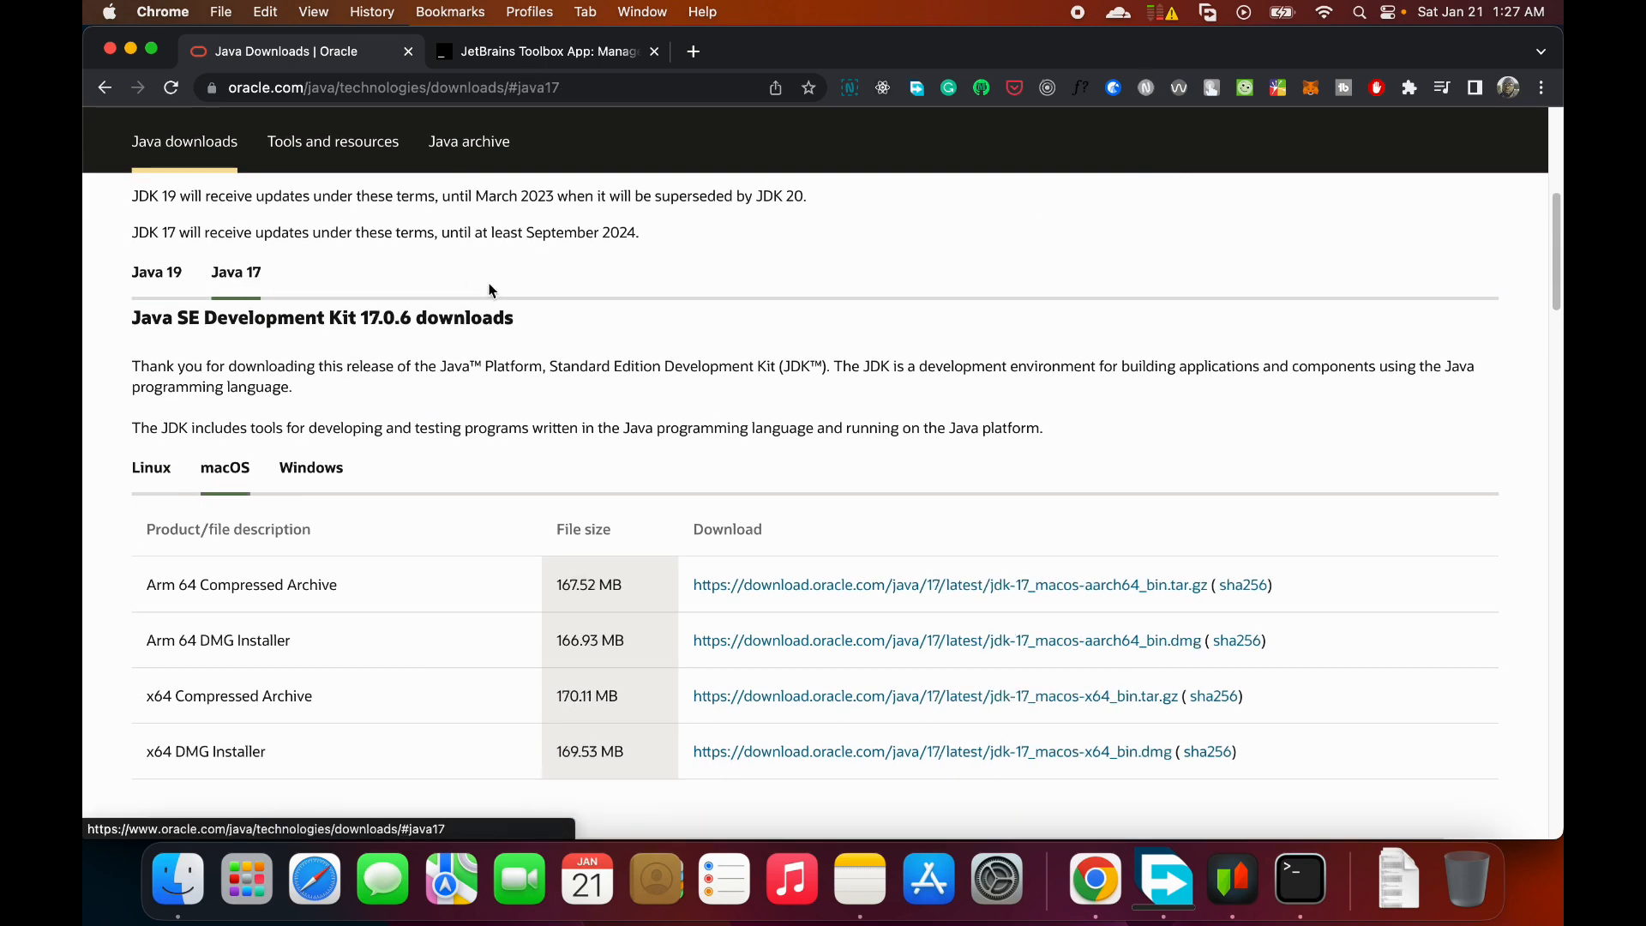
pyautogui.scroll(-2, 364, 573)
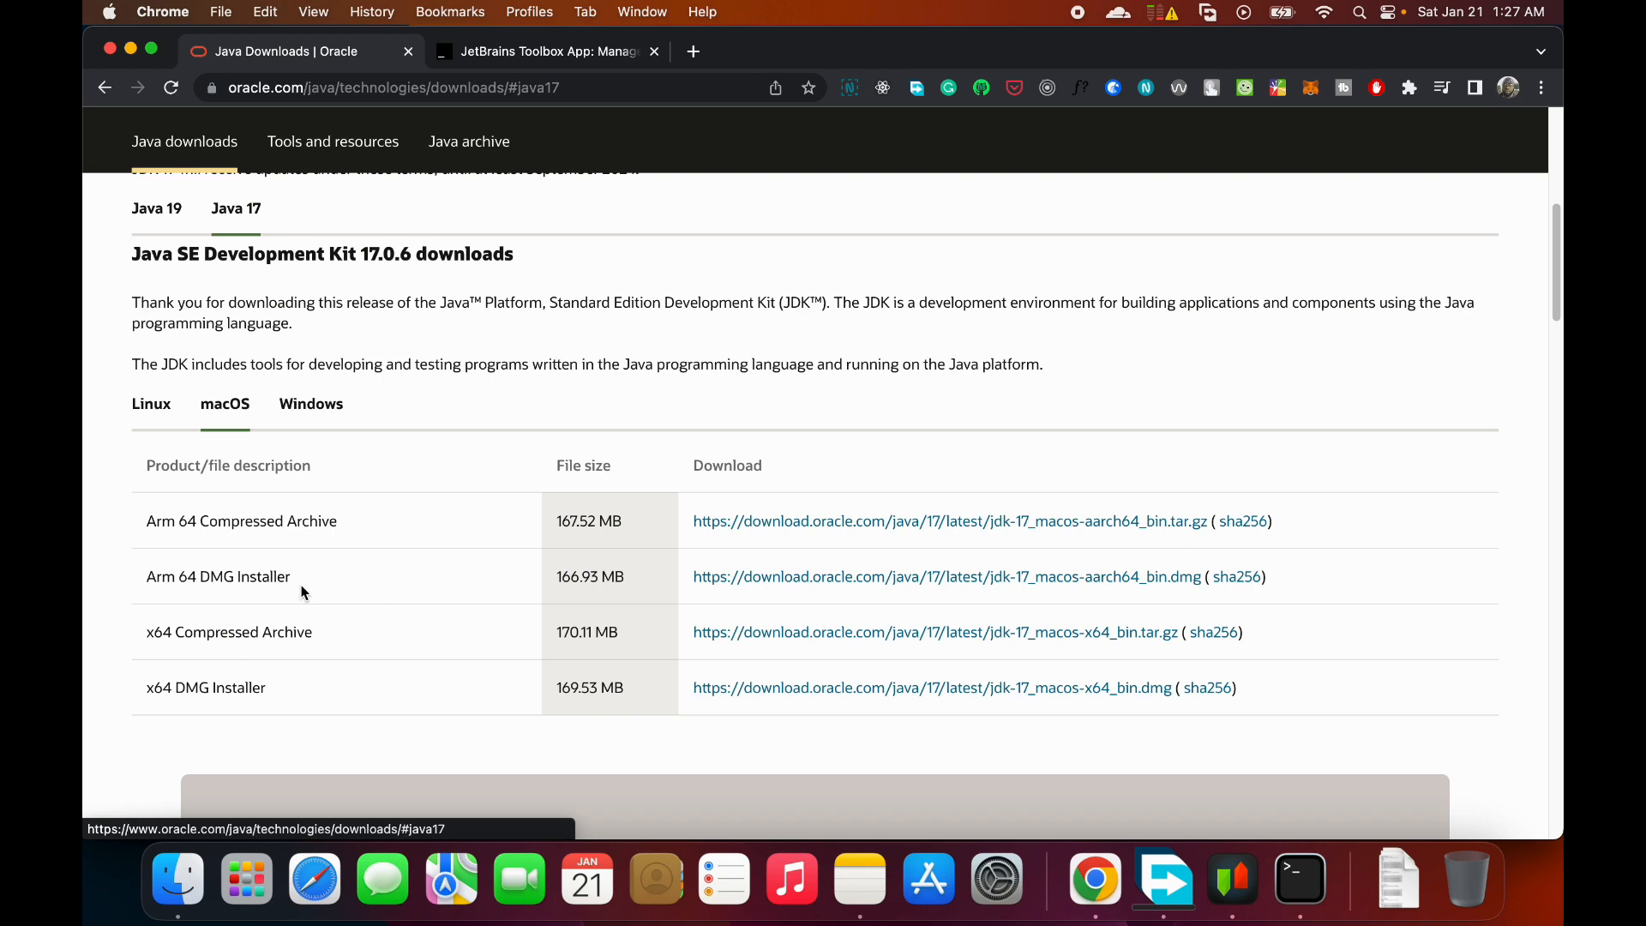
pyautogui.moveTo(146, 576); pyautogui.dragTo(307, 574)
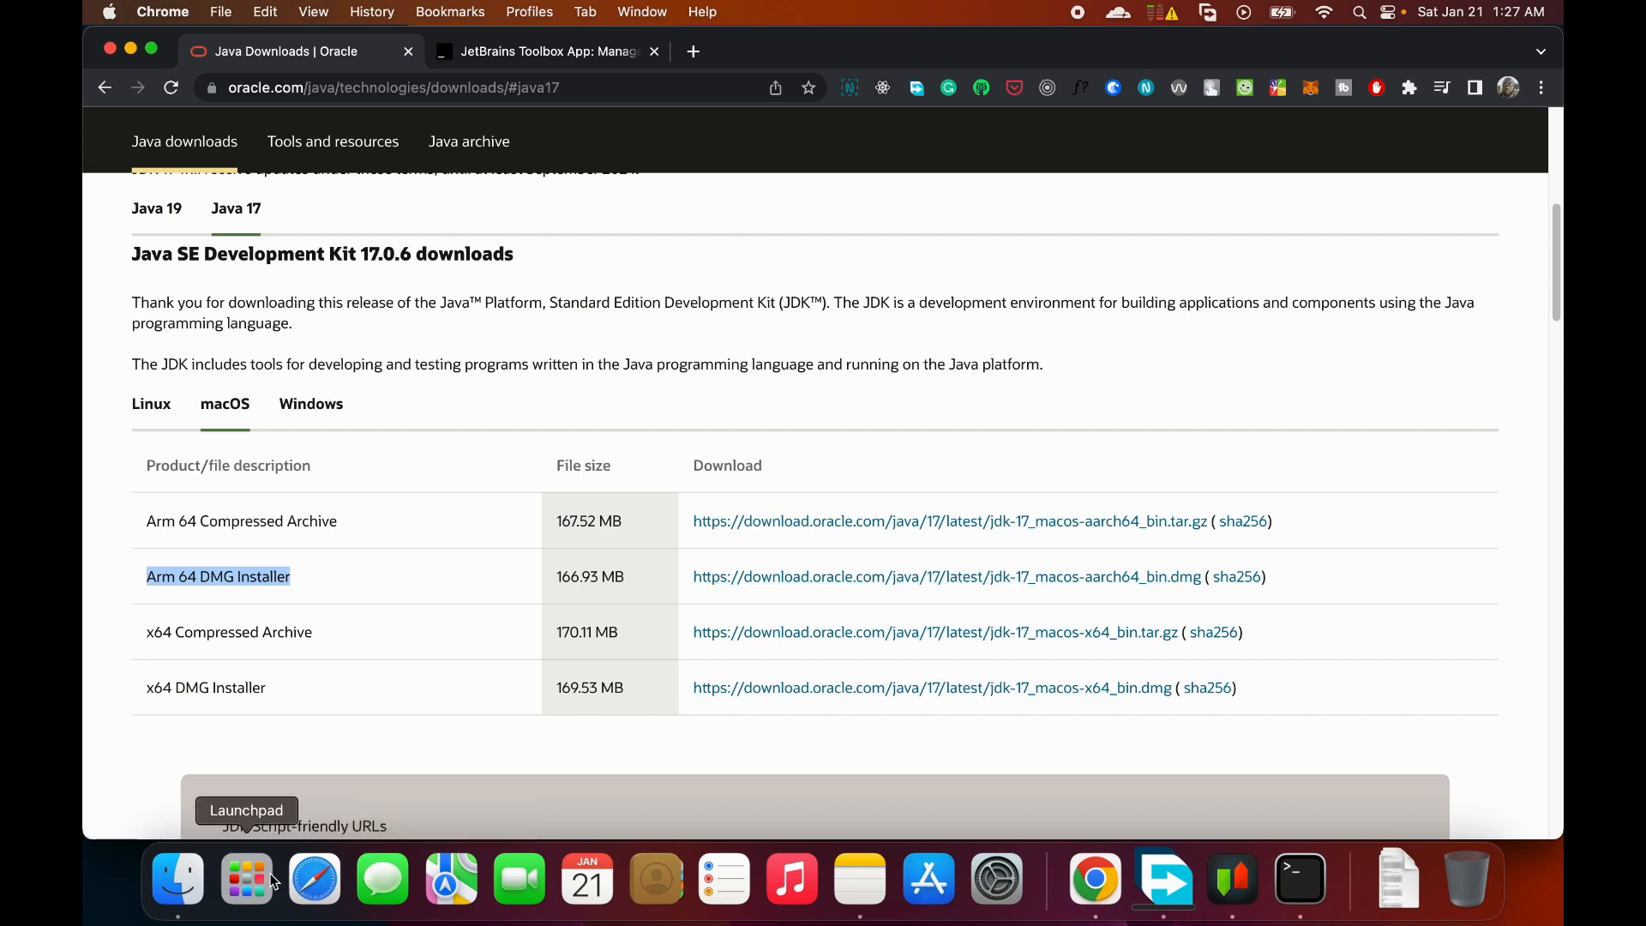
# - Switch to Finder
pyautogui.click(197, 878)
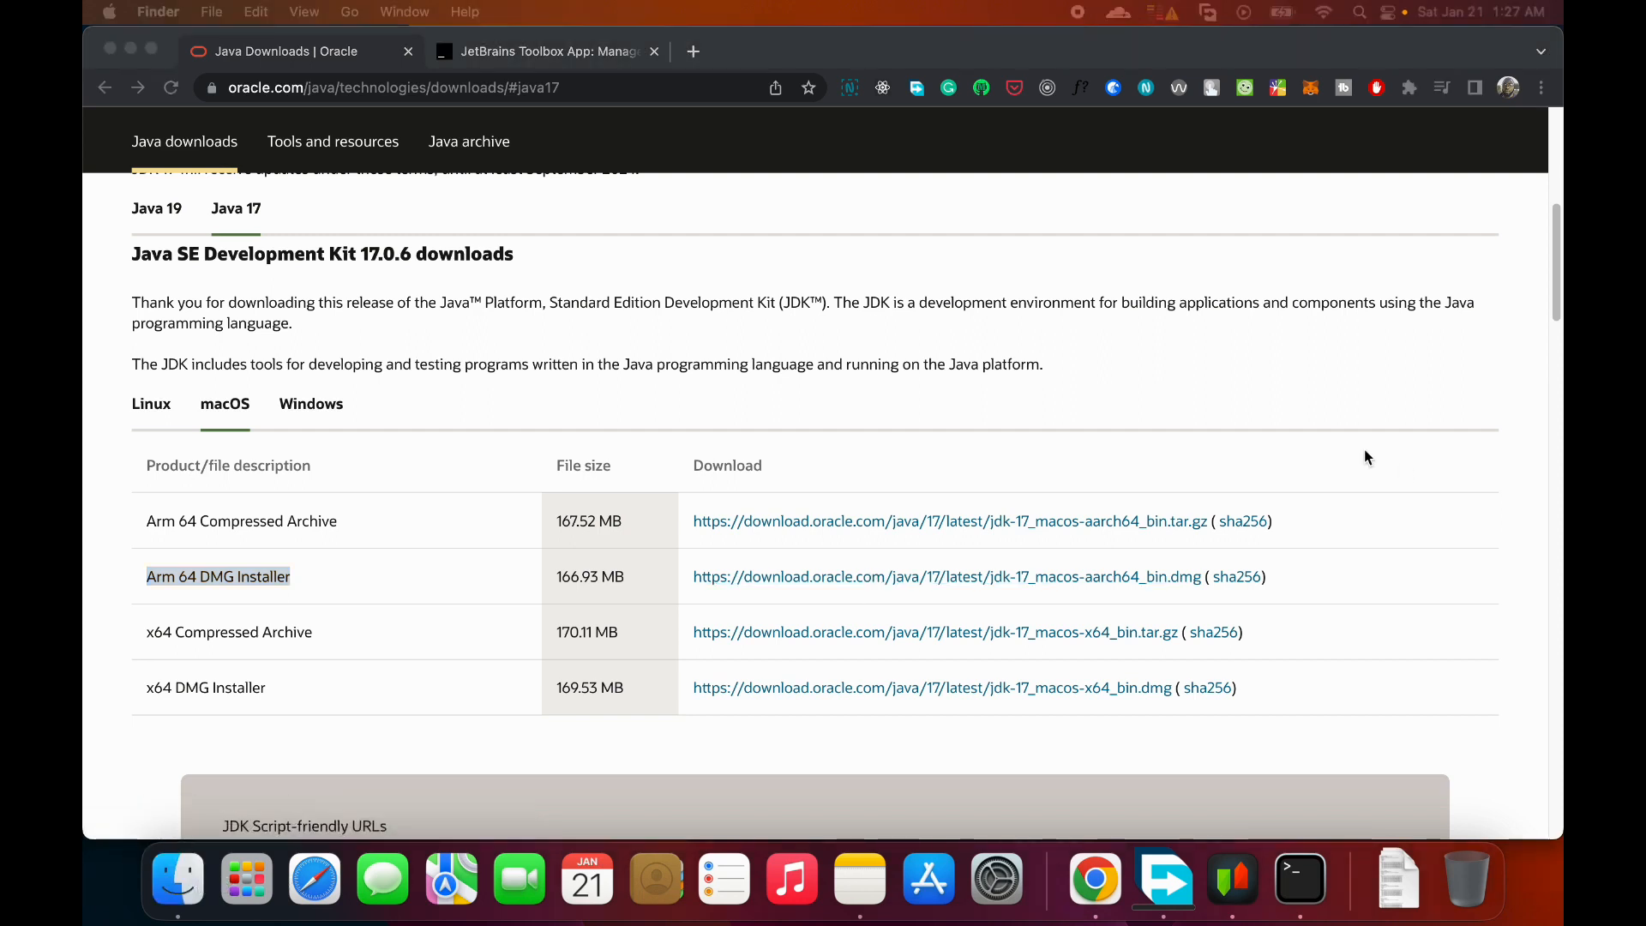
pyautogui.press('super+space')
pyautogui.press('BackSpace')
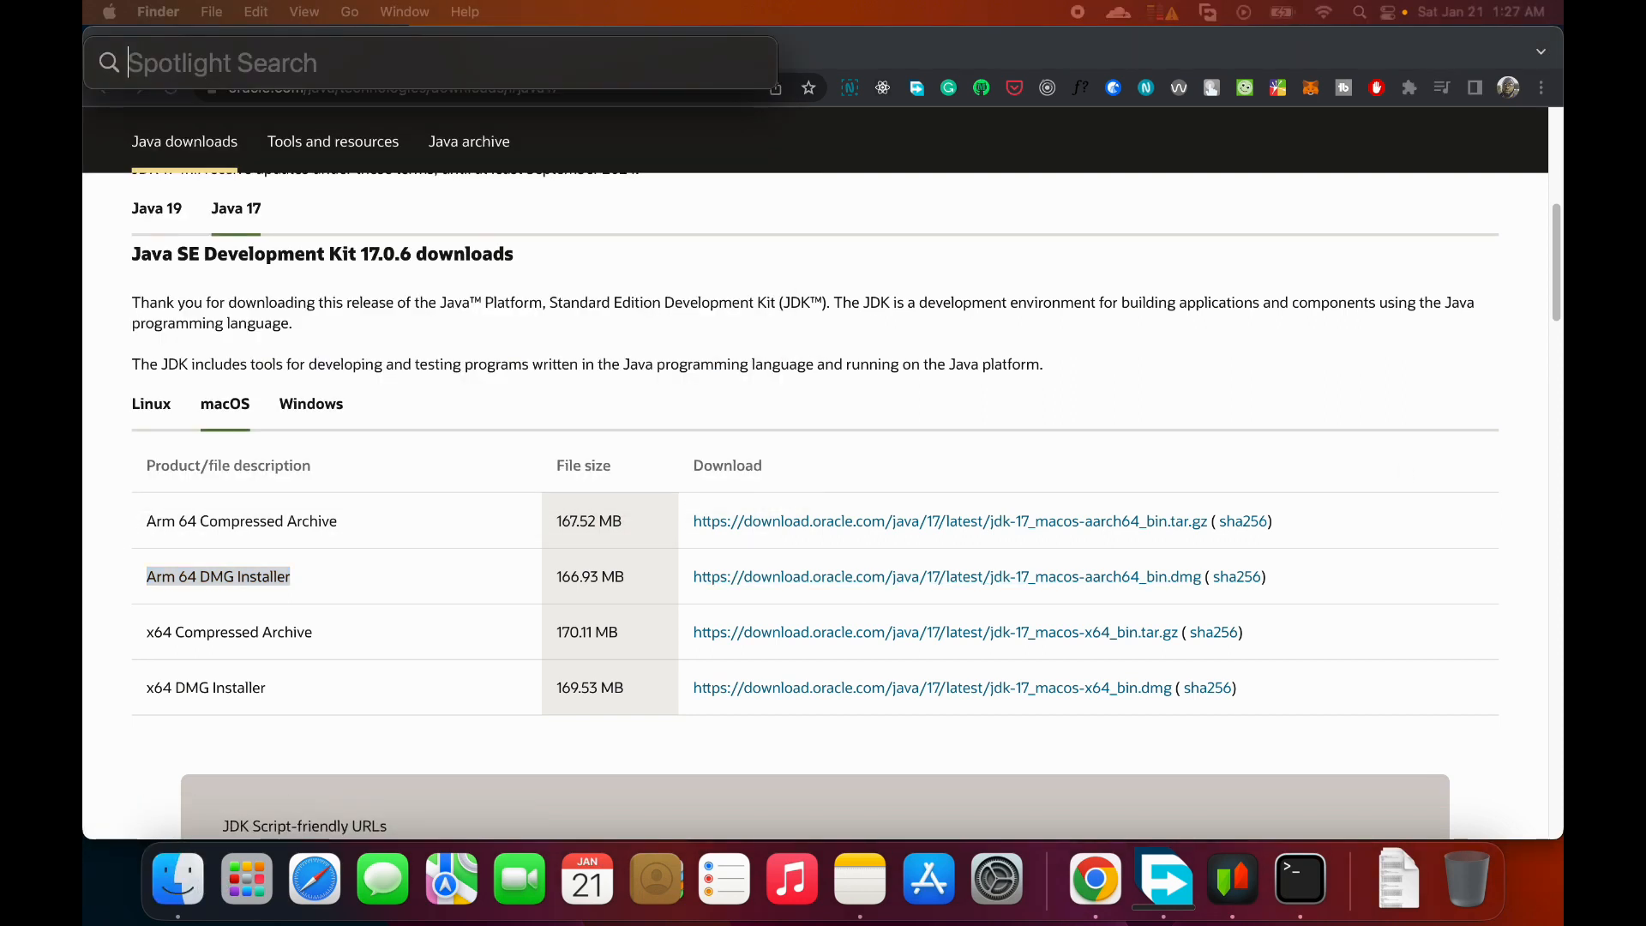
pyautogui.press('Escape')
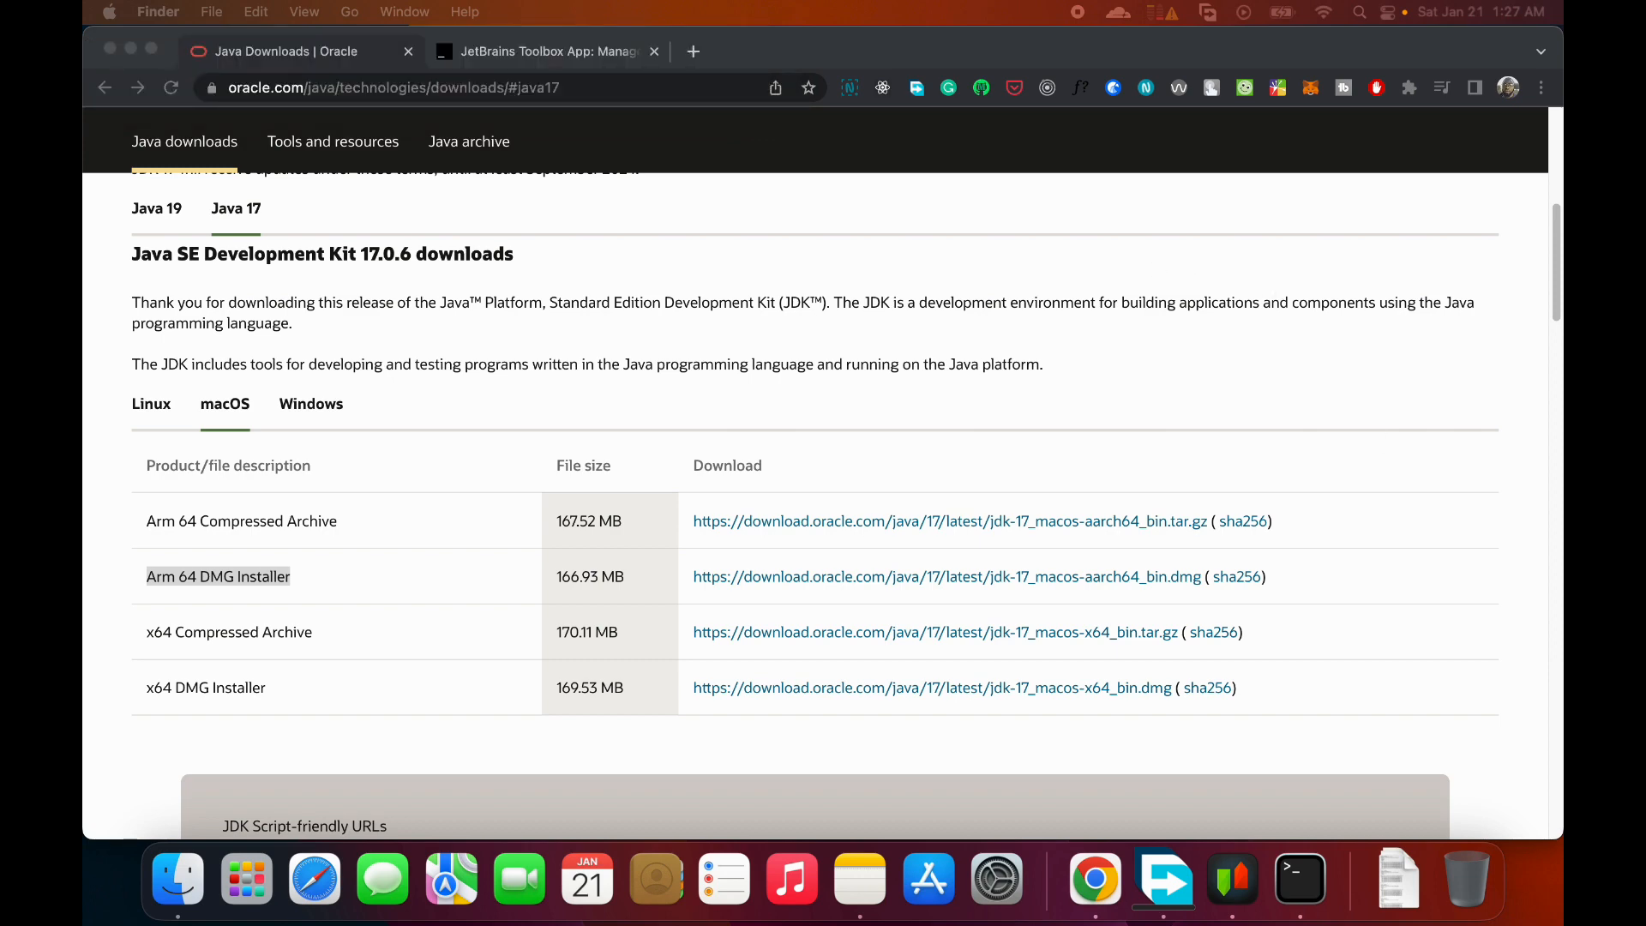
# - Open a new Finder window on the Downloads folder and display its contents as a list
pyautogui.press('super+n')
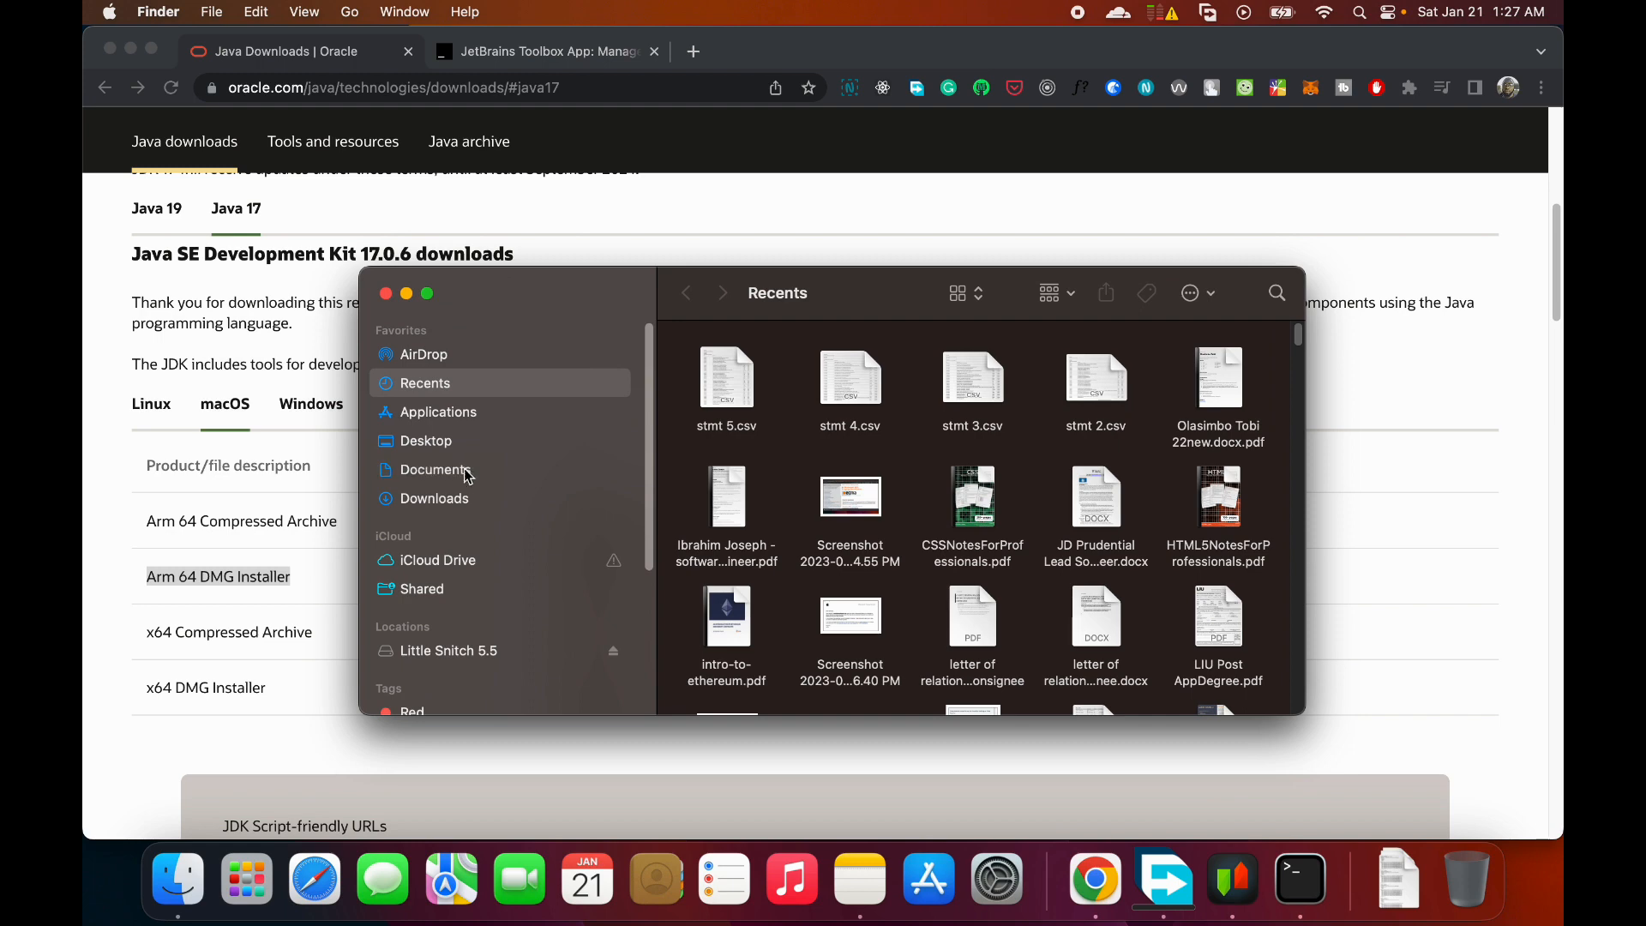
pyautogui.click(468, 499)
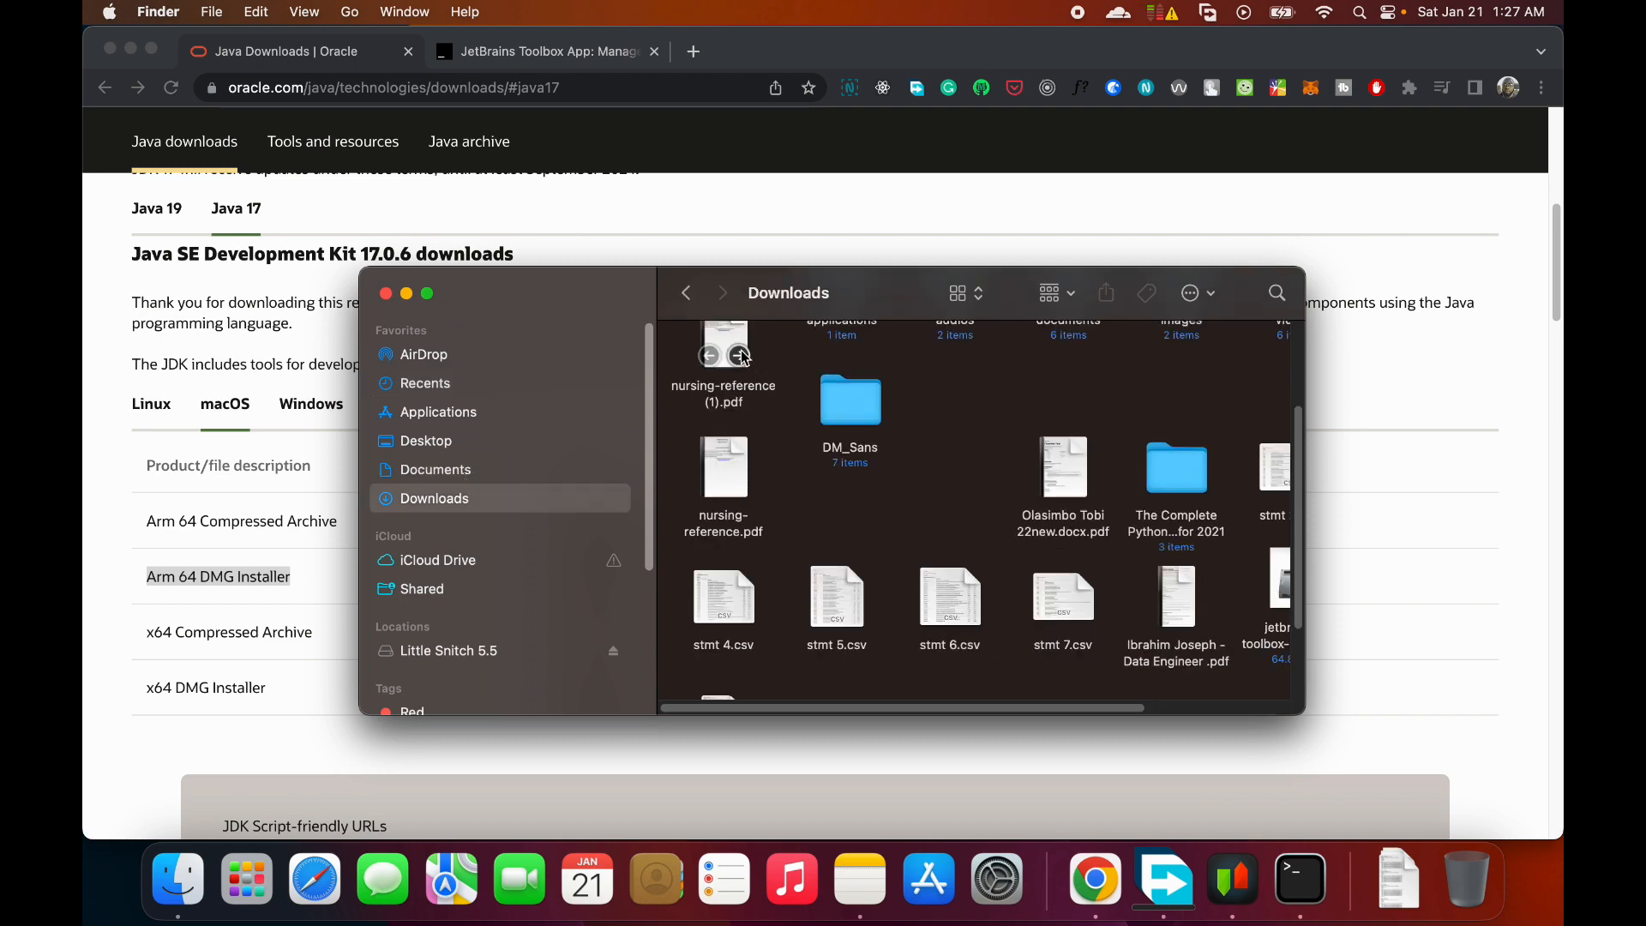
pyautogui.moveTo(894, 288); pyautogui.dragTo(833, 222)
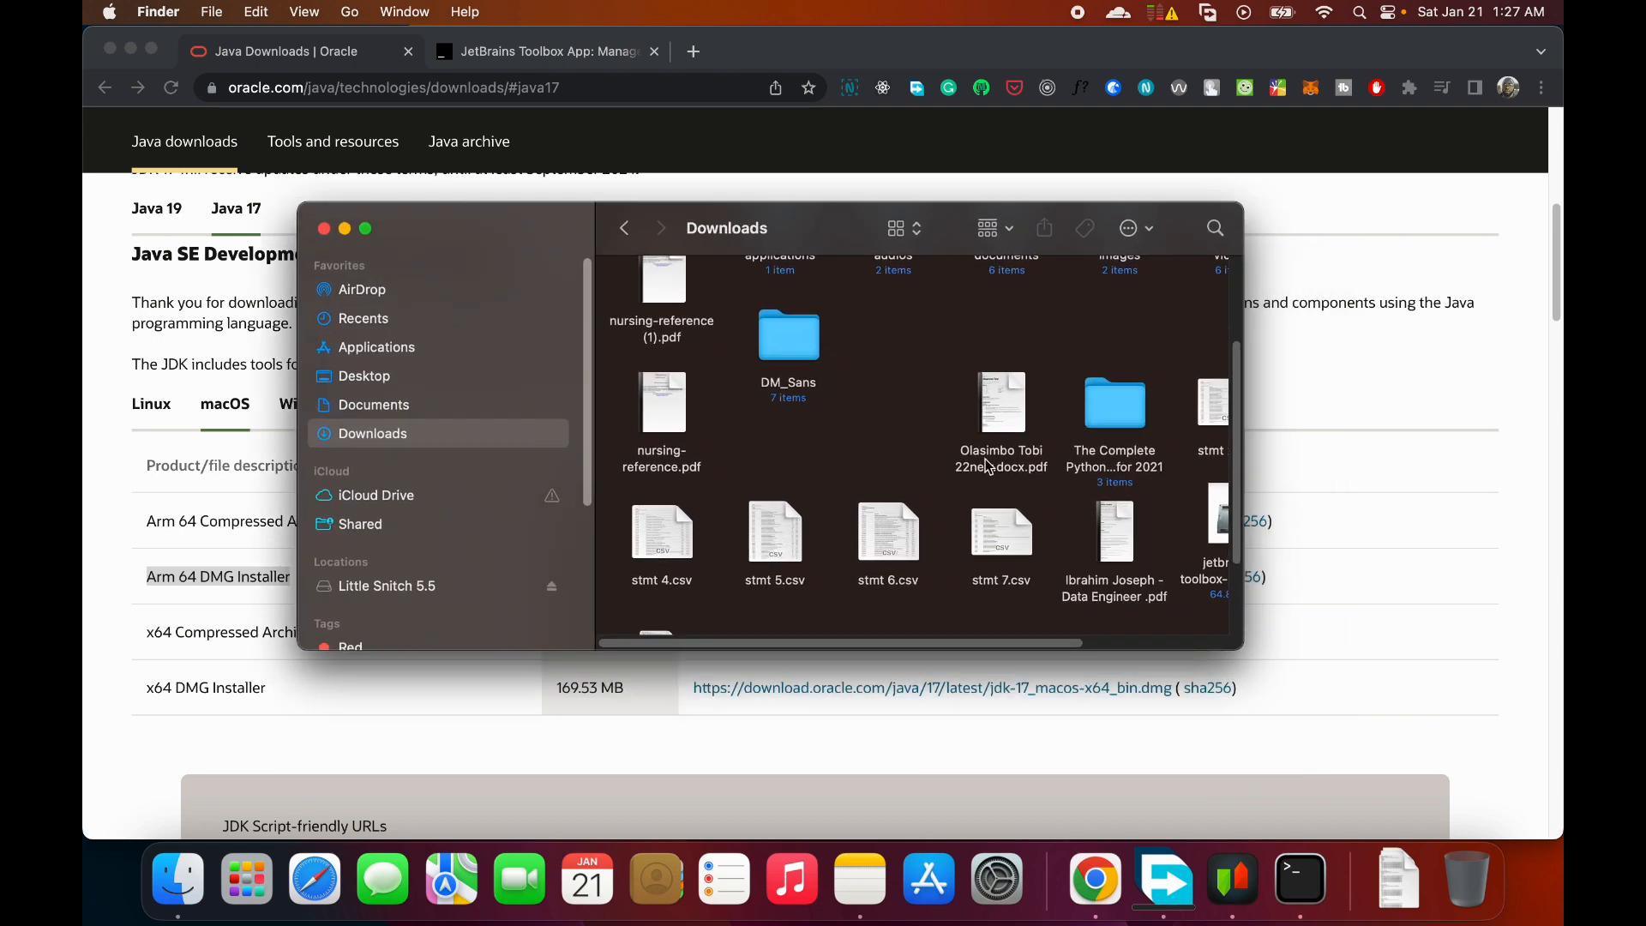
pyautogui.click(903, 228)
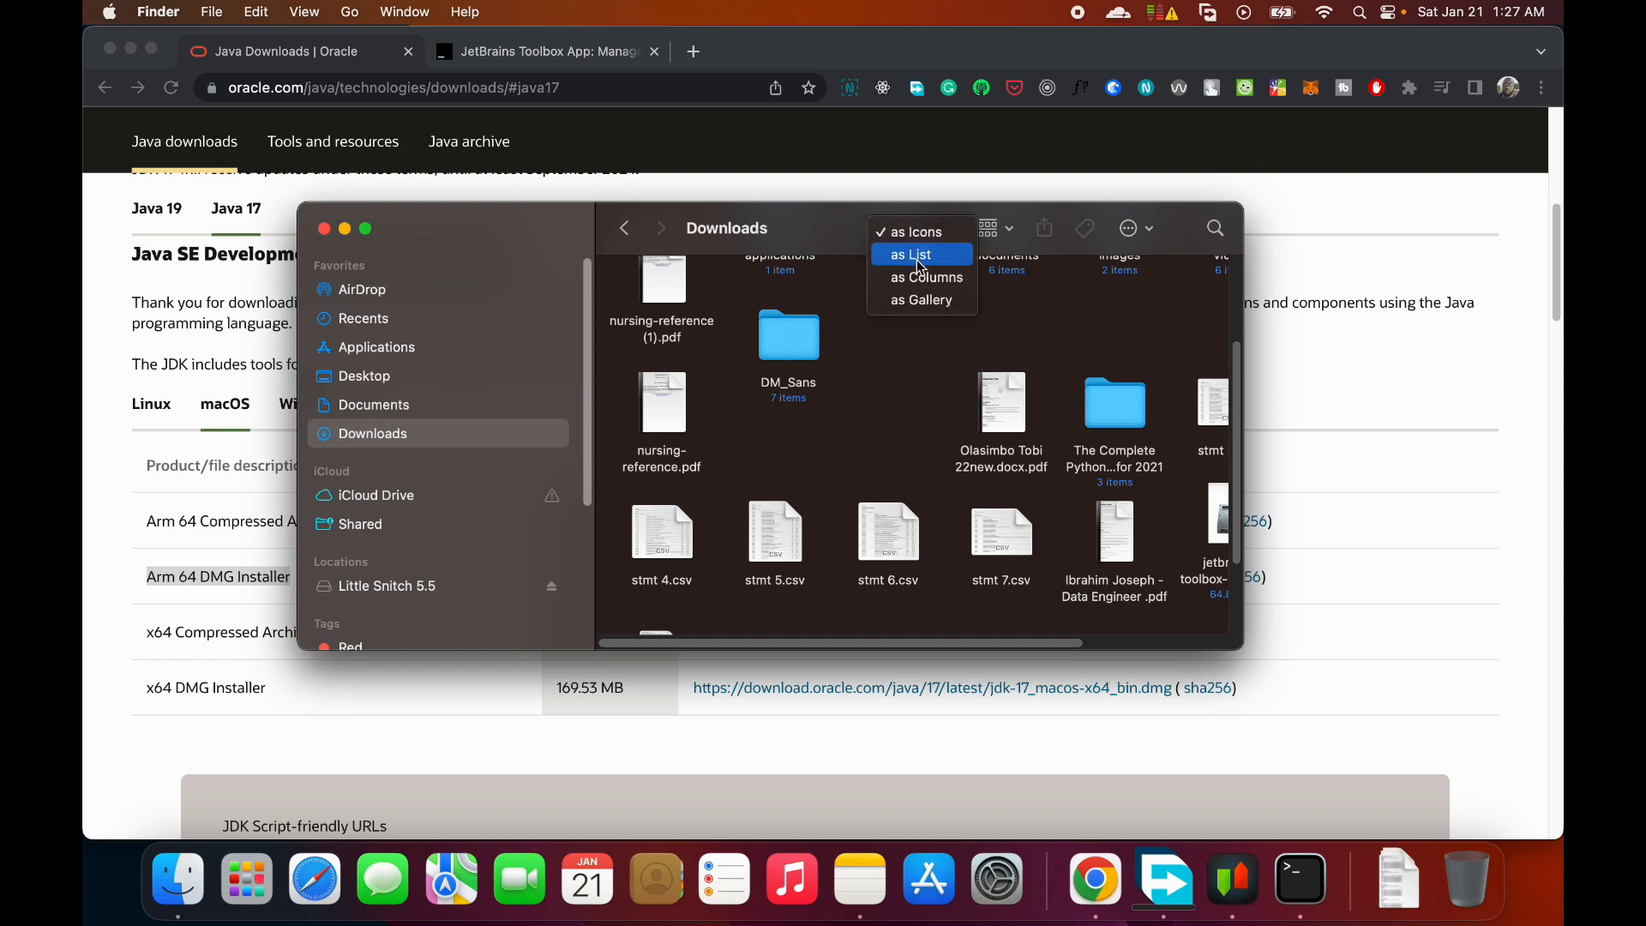
pyautogui.click(911, 255)
pyautogui.scroll(-5, 930, 371)
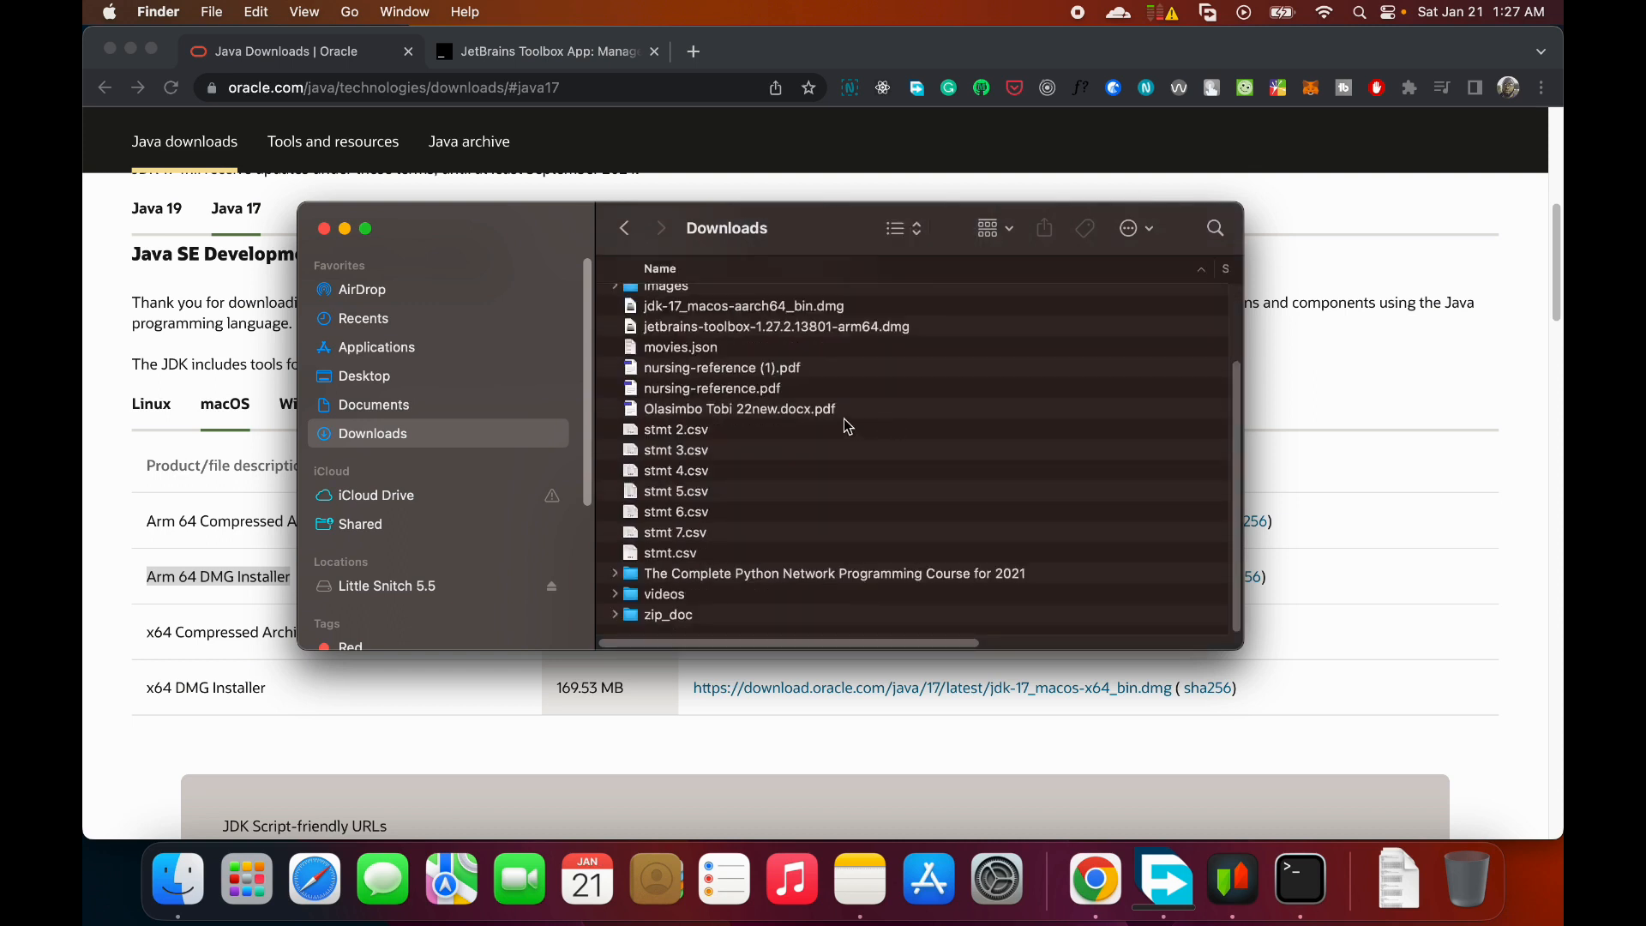
# - Open the disk image jdk-17_macos-aarch64_bin.dmg and launch the JDK 17.0.6.pkg installer inside it
pyautogui.click(743, 309)
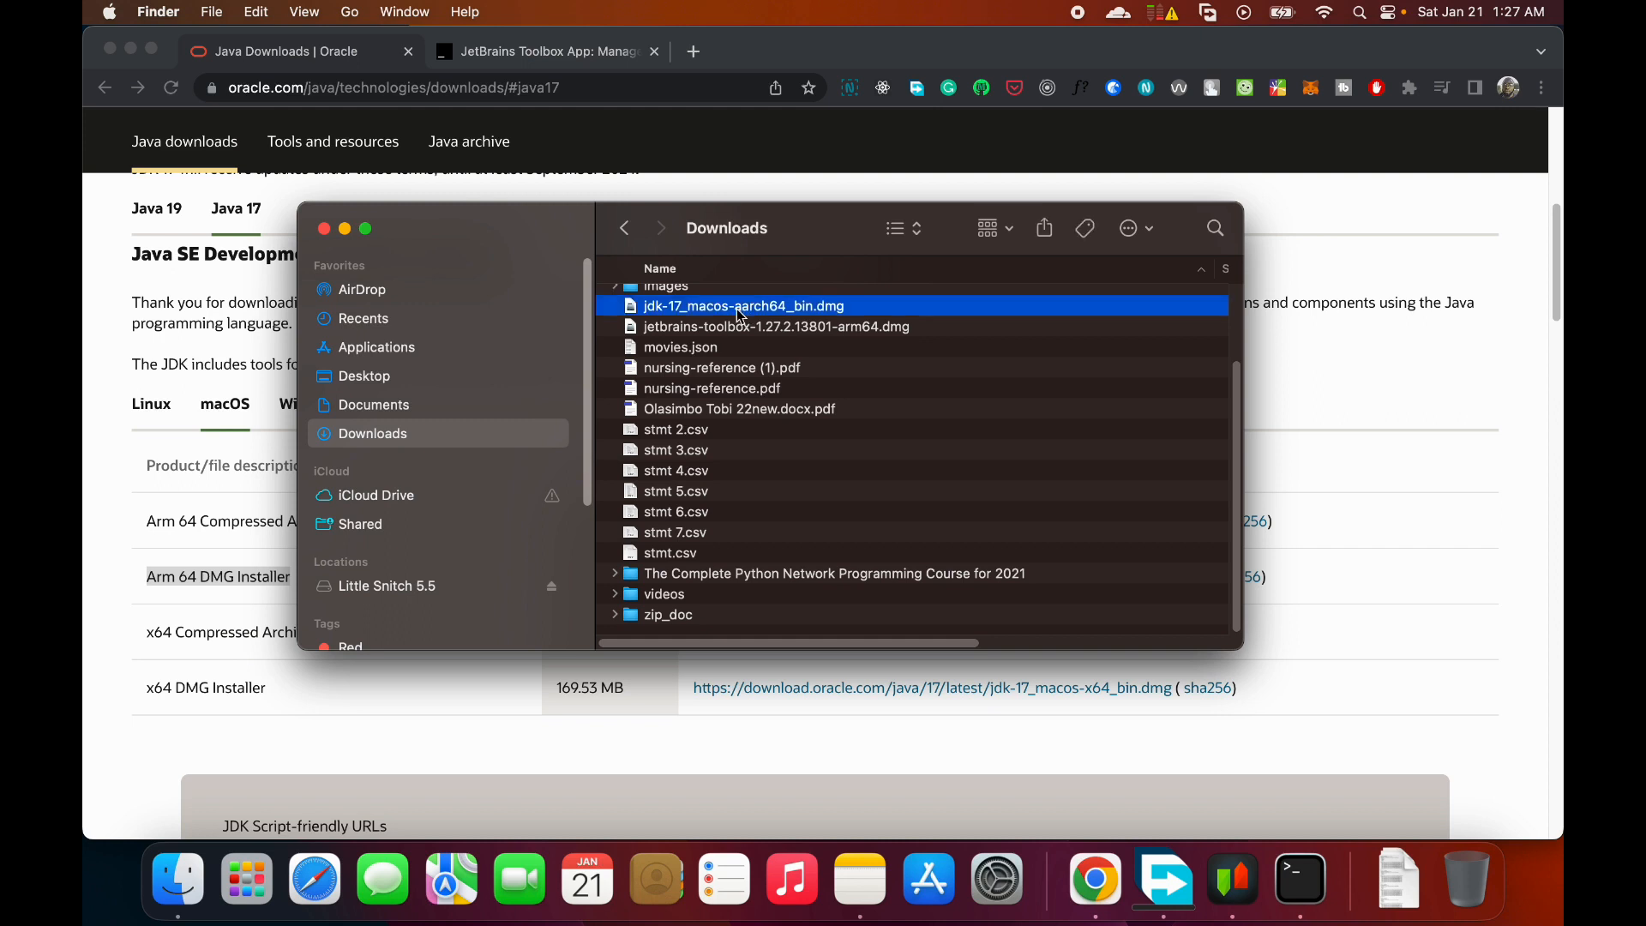
pyautogui.doubleClick(894, 309)
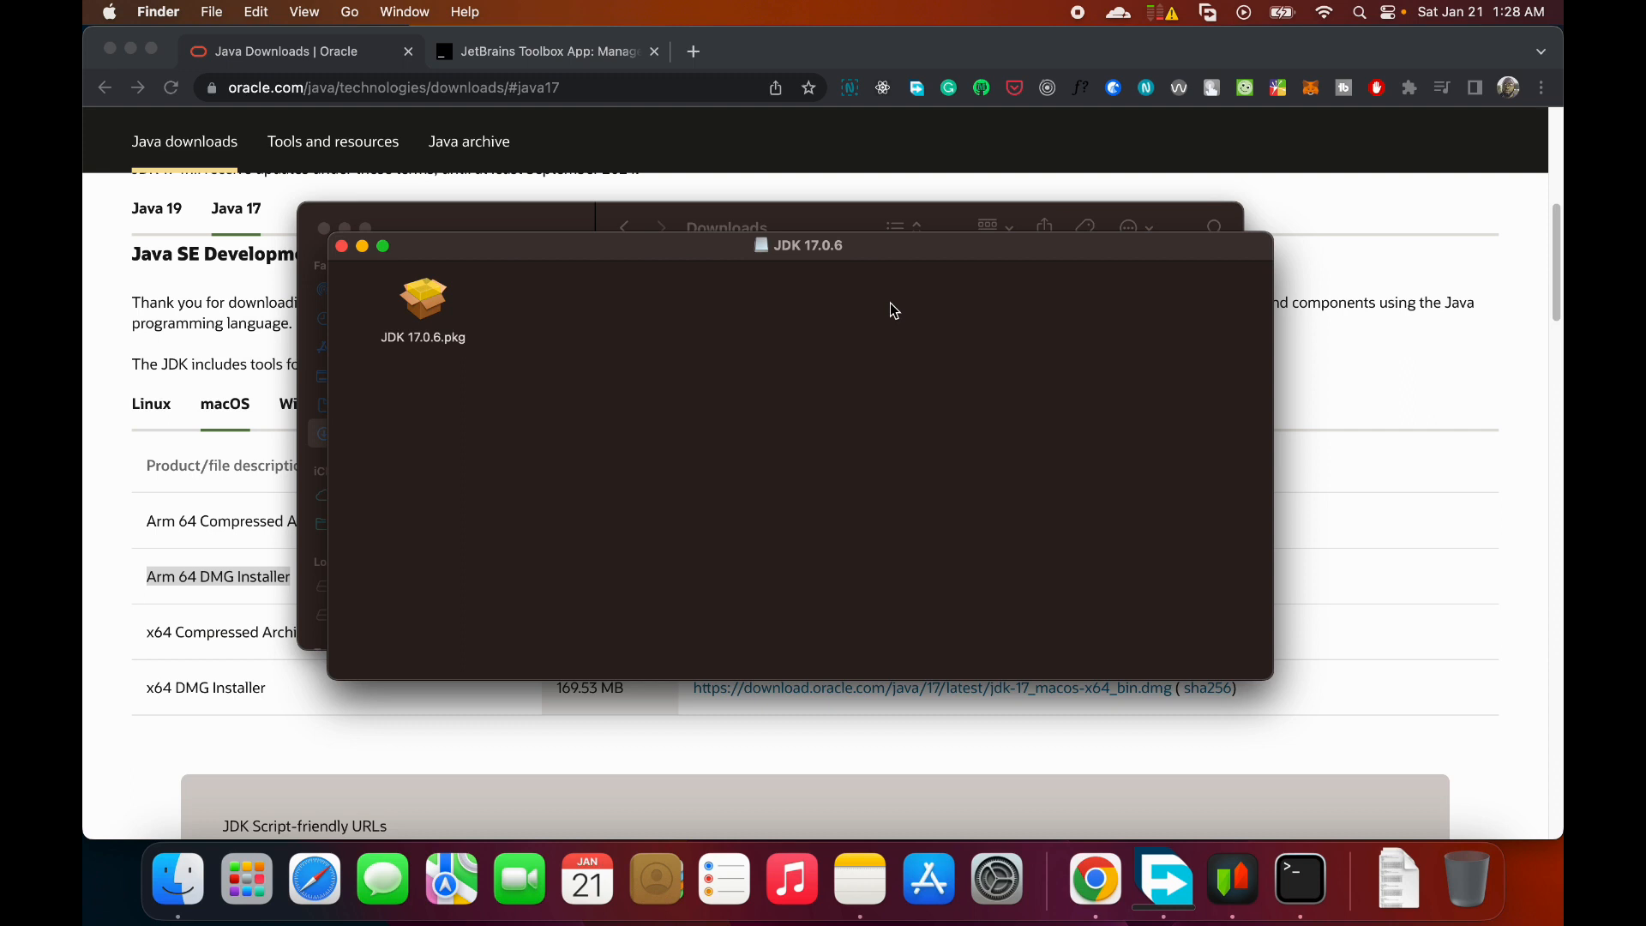
pyautogui.doubleClick(419, 296)
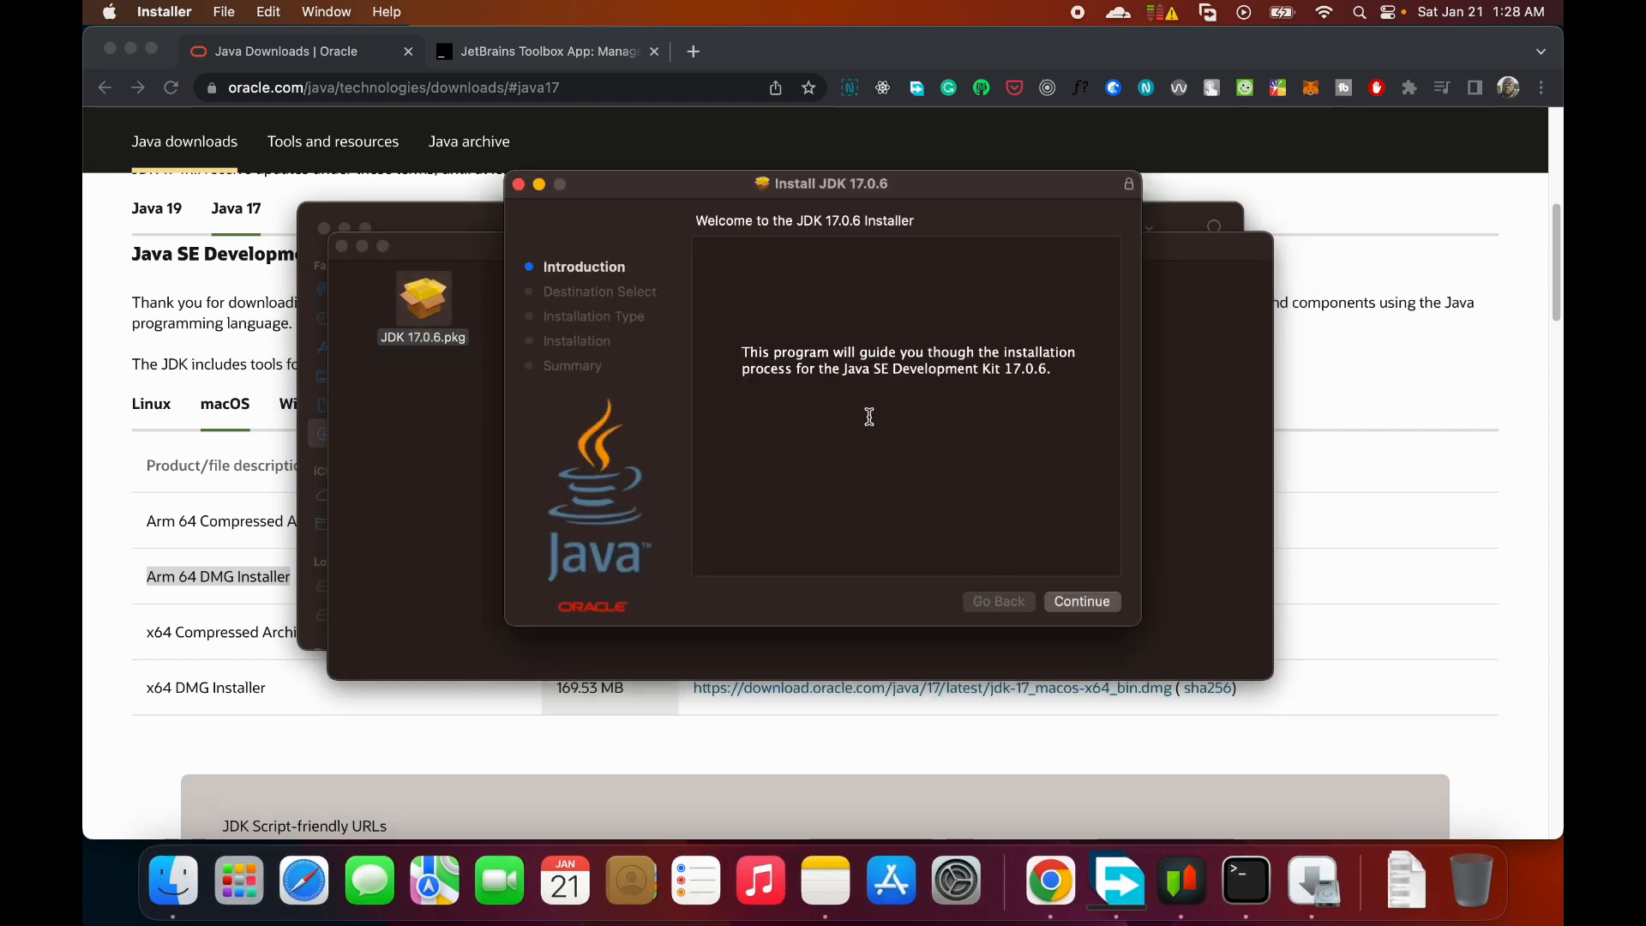
# - Run the standard JDK 17.0.6 installation, authorizing it with the account password
pyautogui.click(1089, 608)
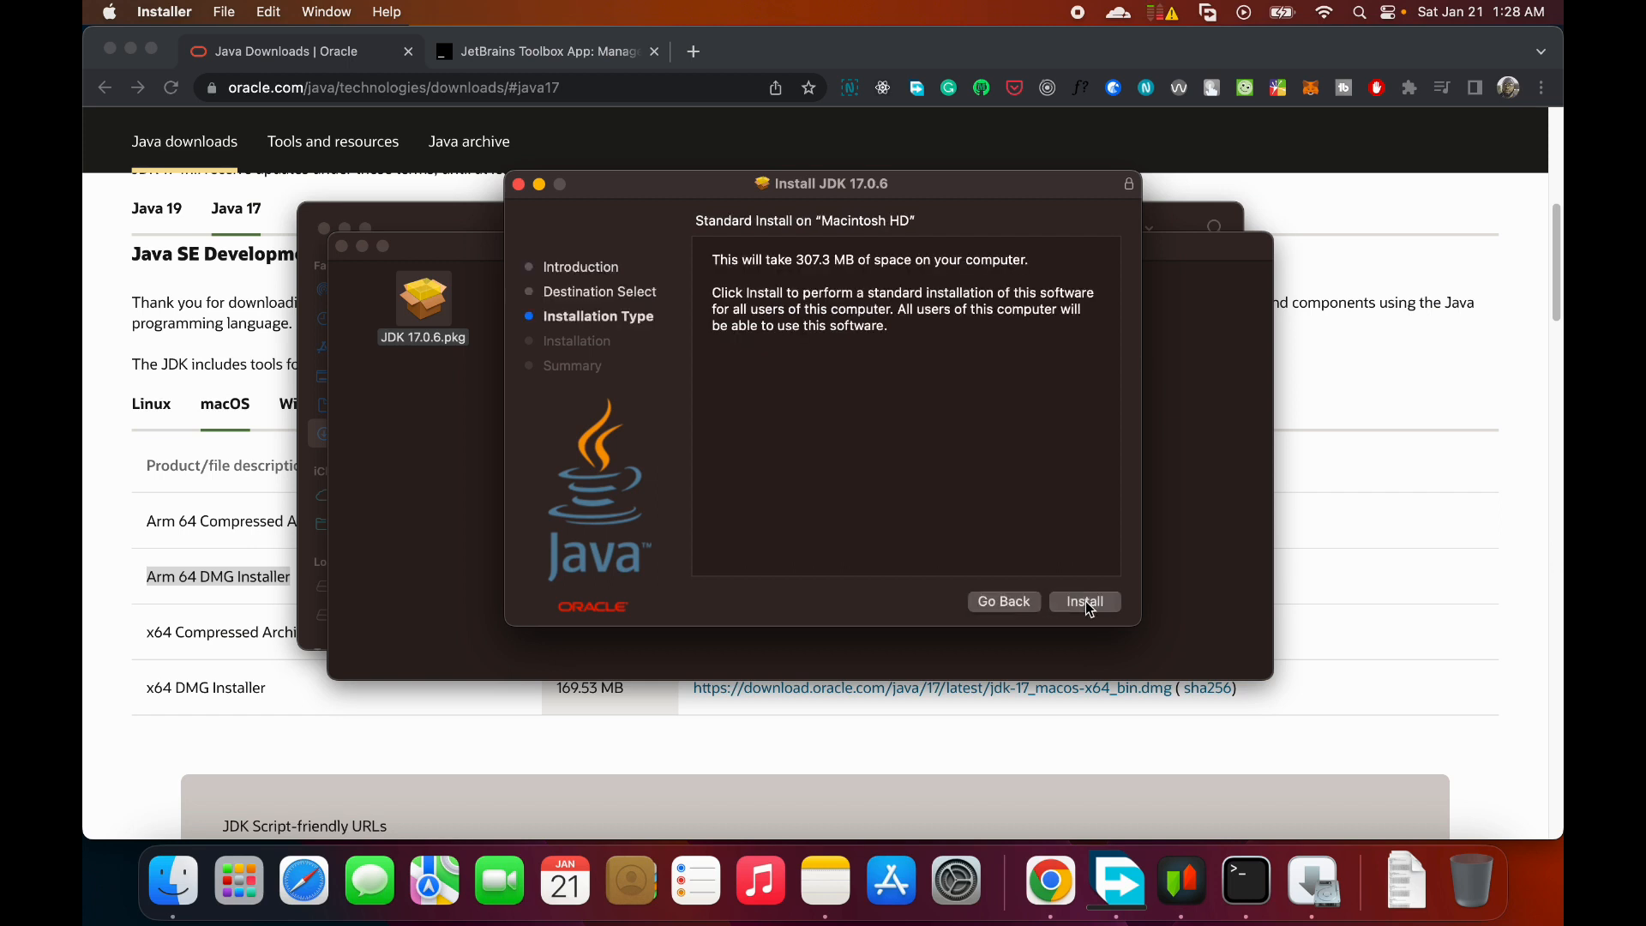
pyautogui.click(1088, 603)
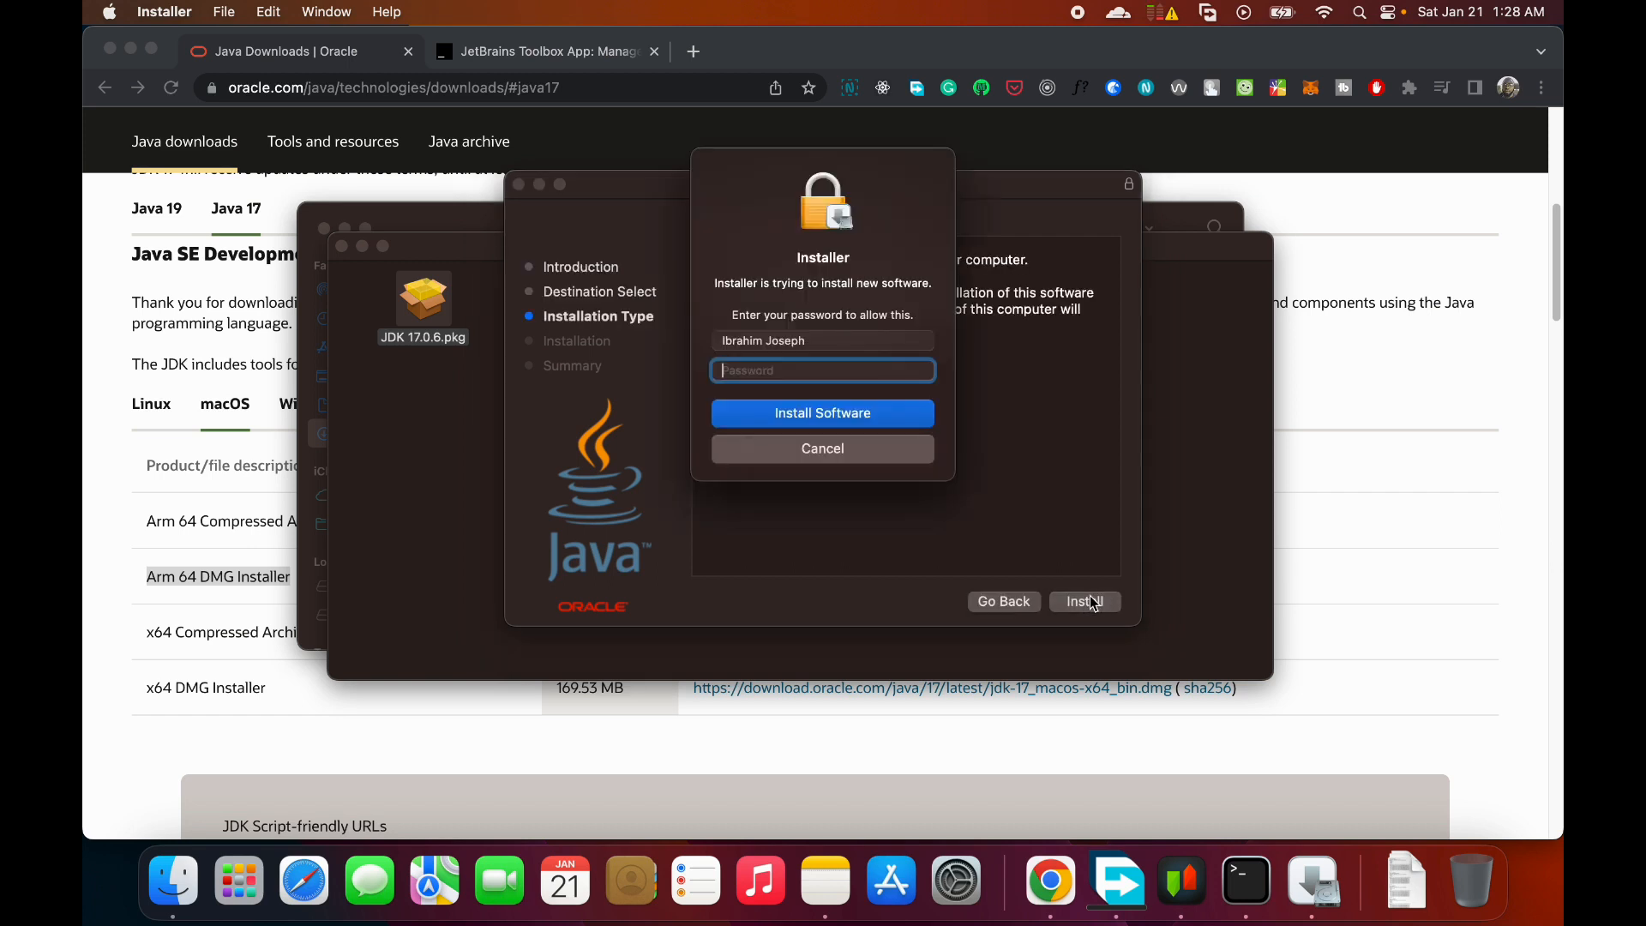
pyautogui.write('••••')
pyautogui.press('Return')
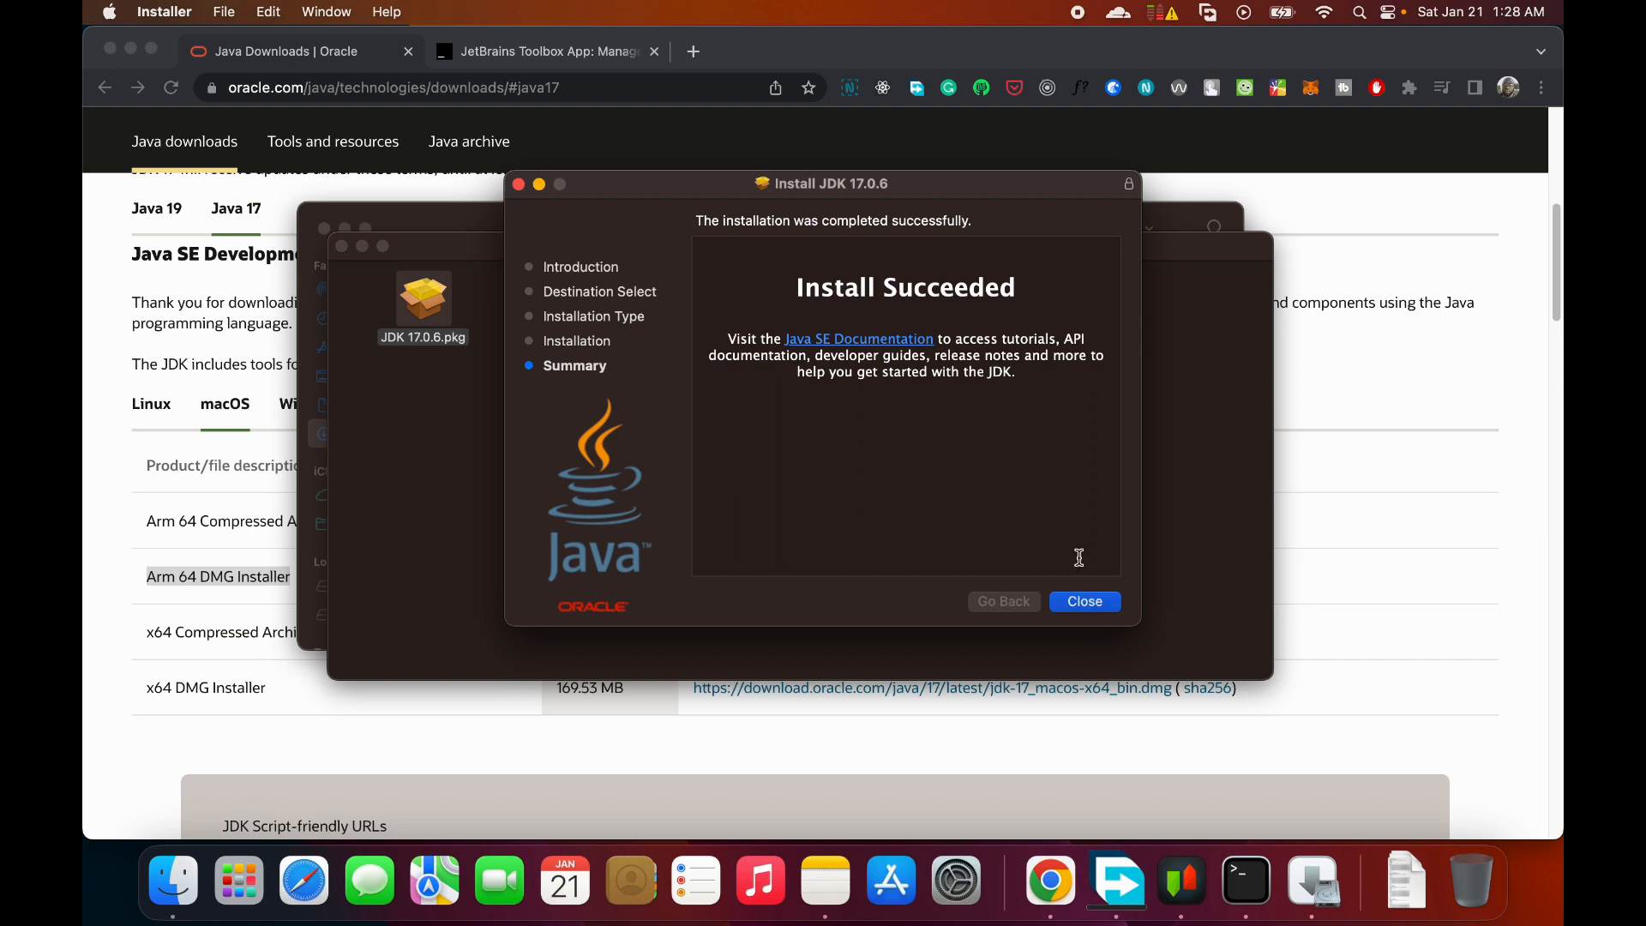
# - Close the finished installer, move it to the Trash, and permanently empty the Trash
pyautogui.click(1086, 601)
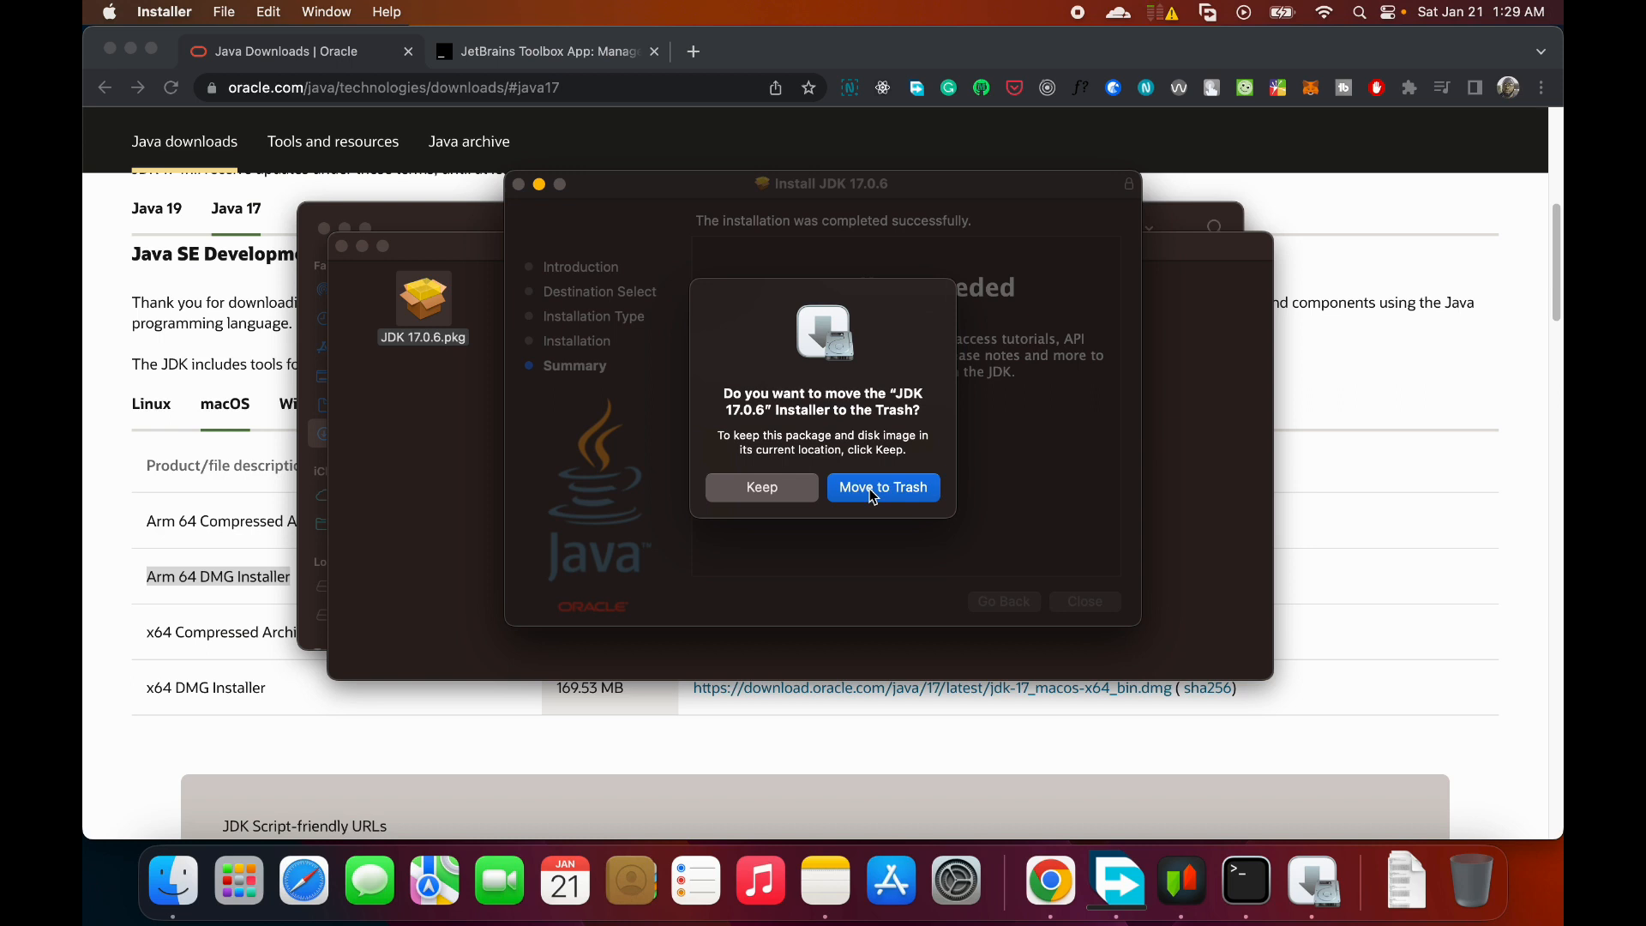
pyautogui.click(873, 496)
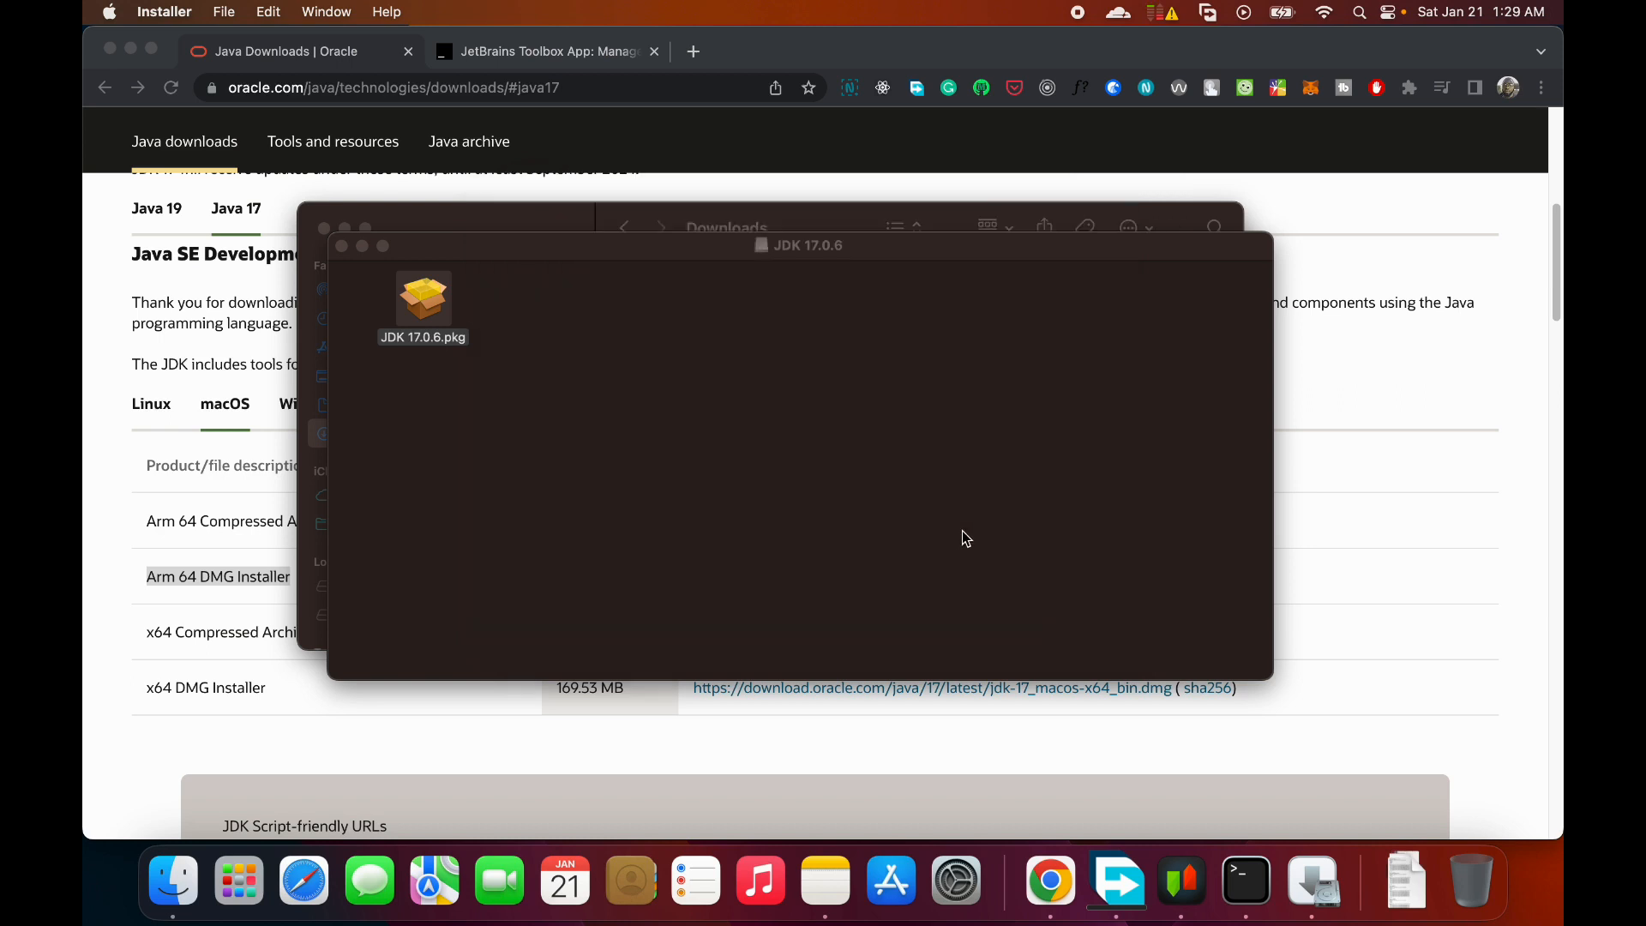
pyautogui.rightClick(1475, 883)
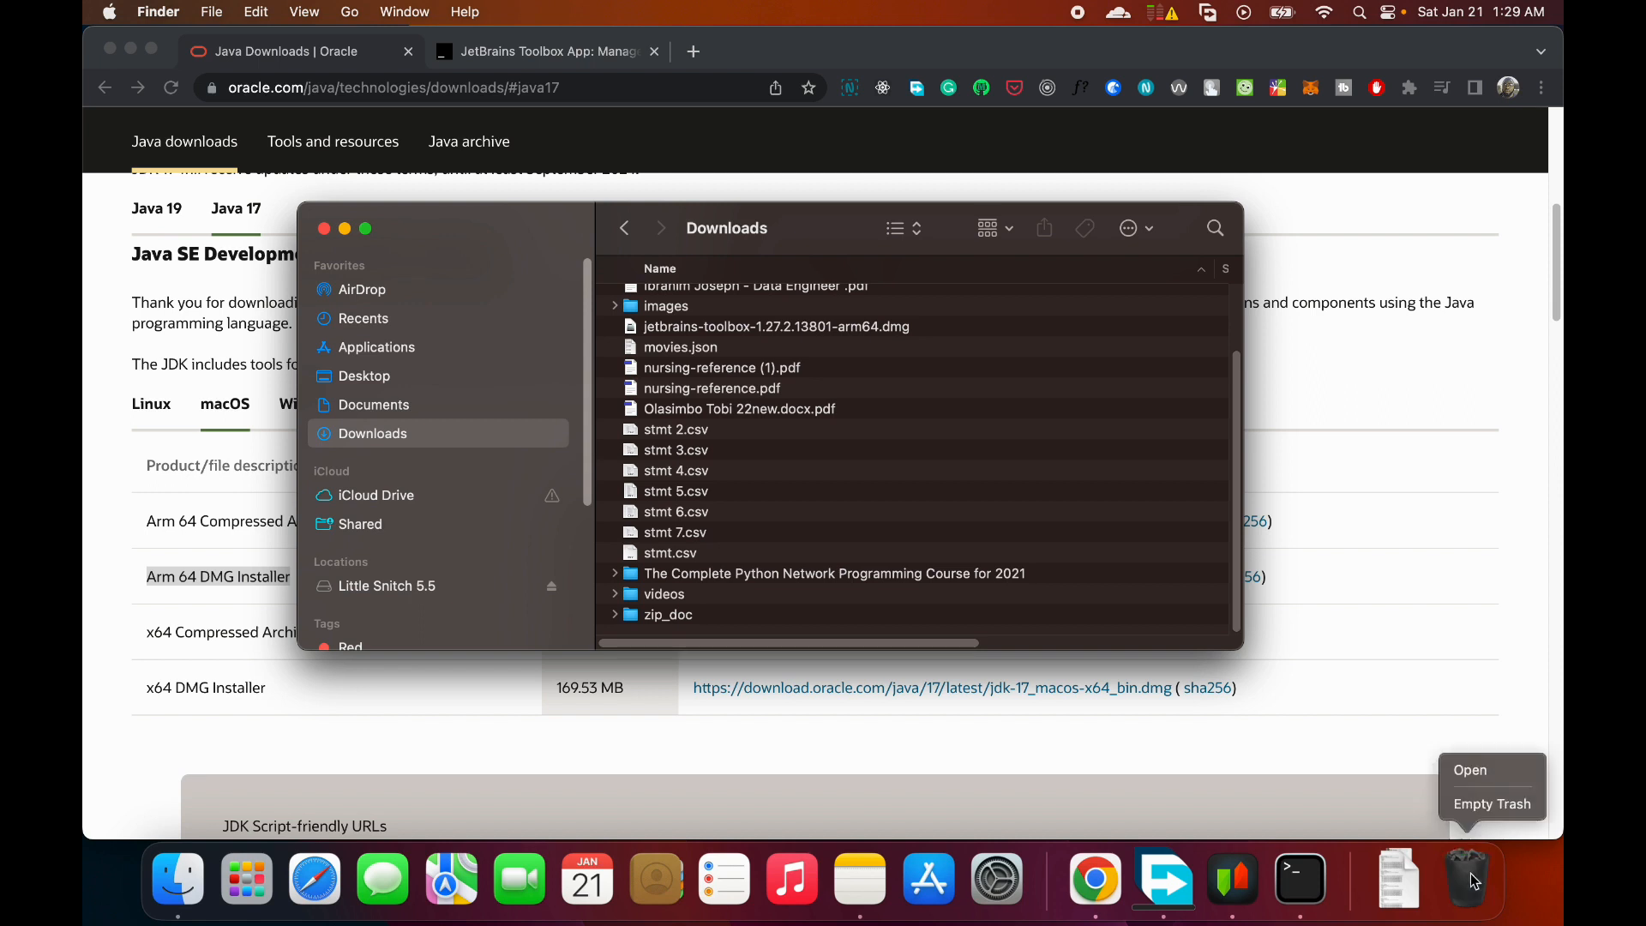
pyautogui.click(1490, 805)
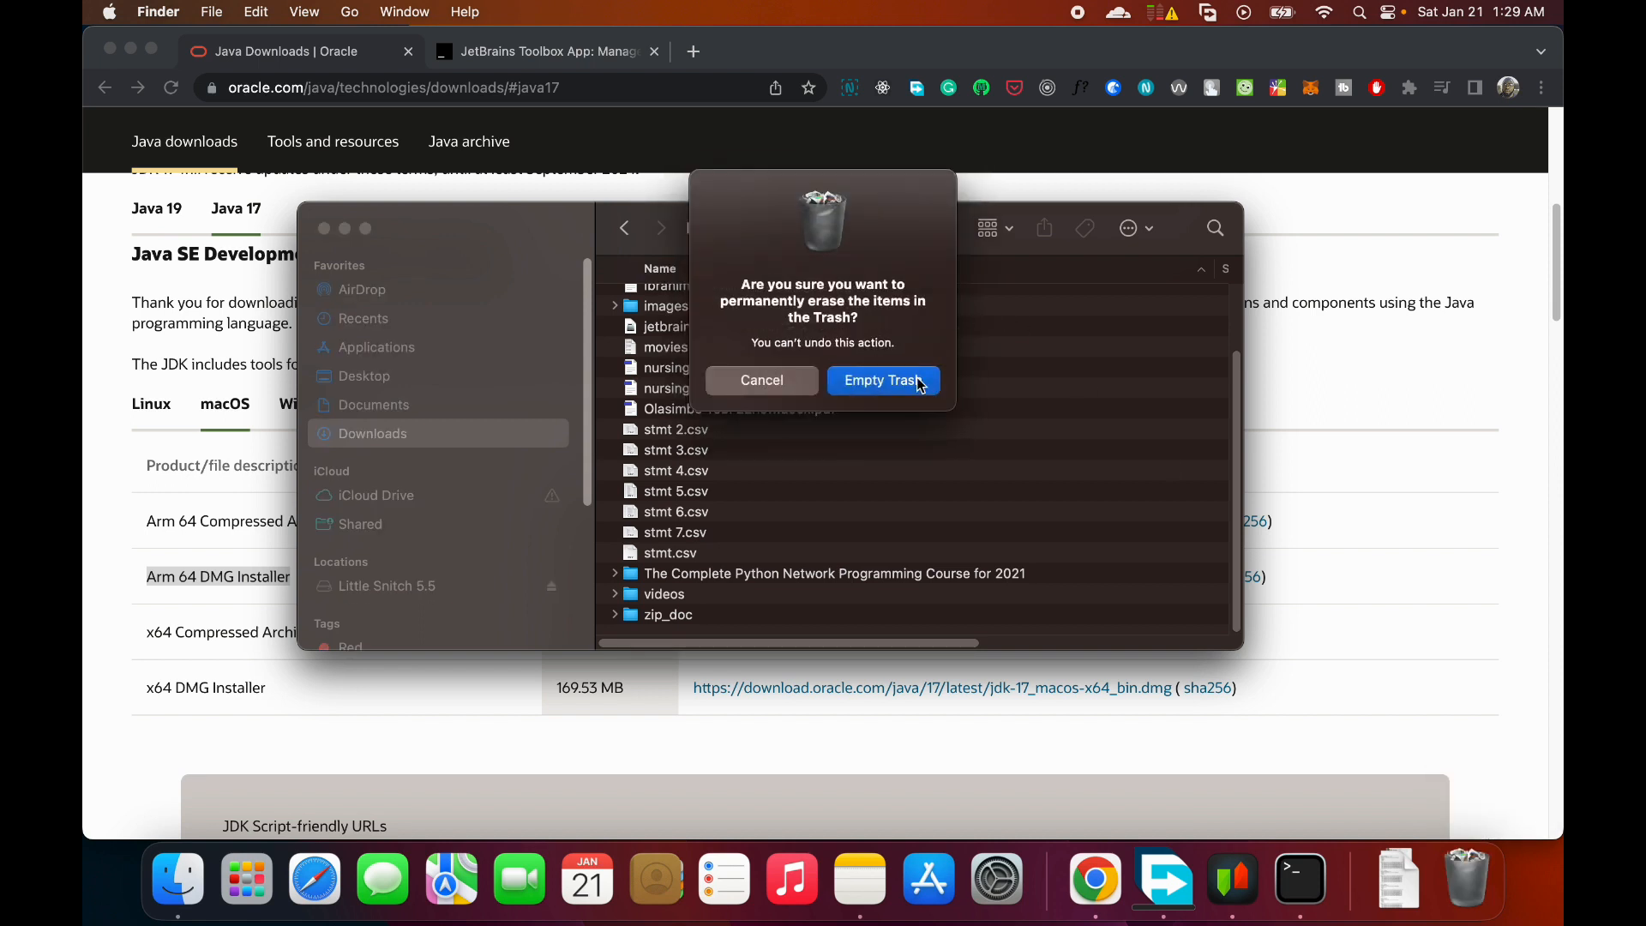
pyautogui.click(917, 377)
# - Switch to Terminal and clear the earlier command output with the clear command
pyautogui.click(1378, 474)
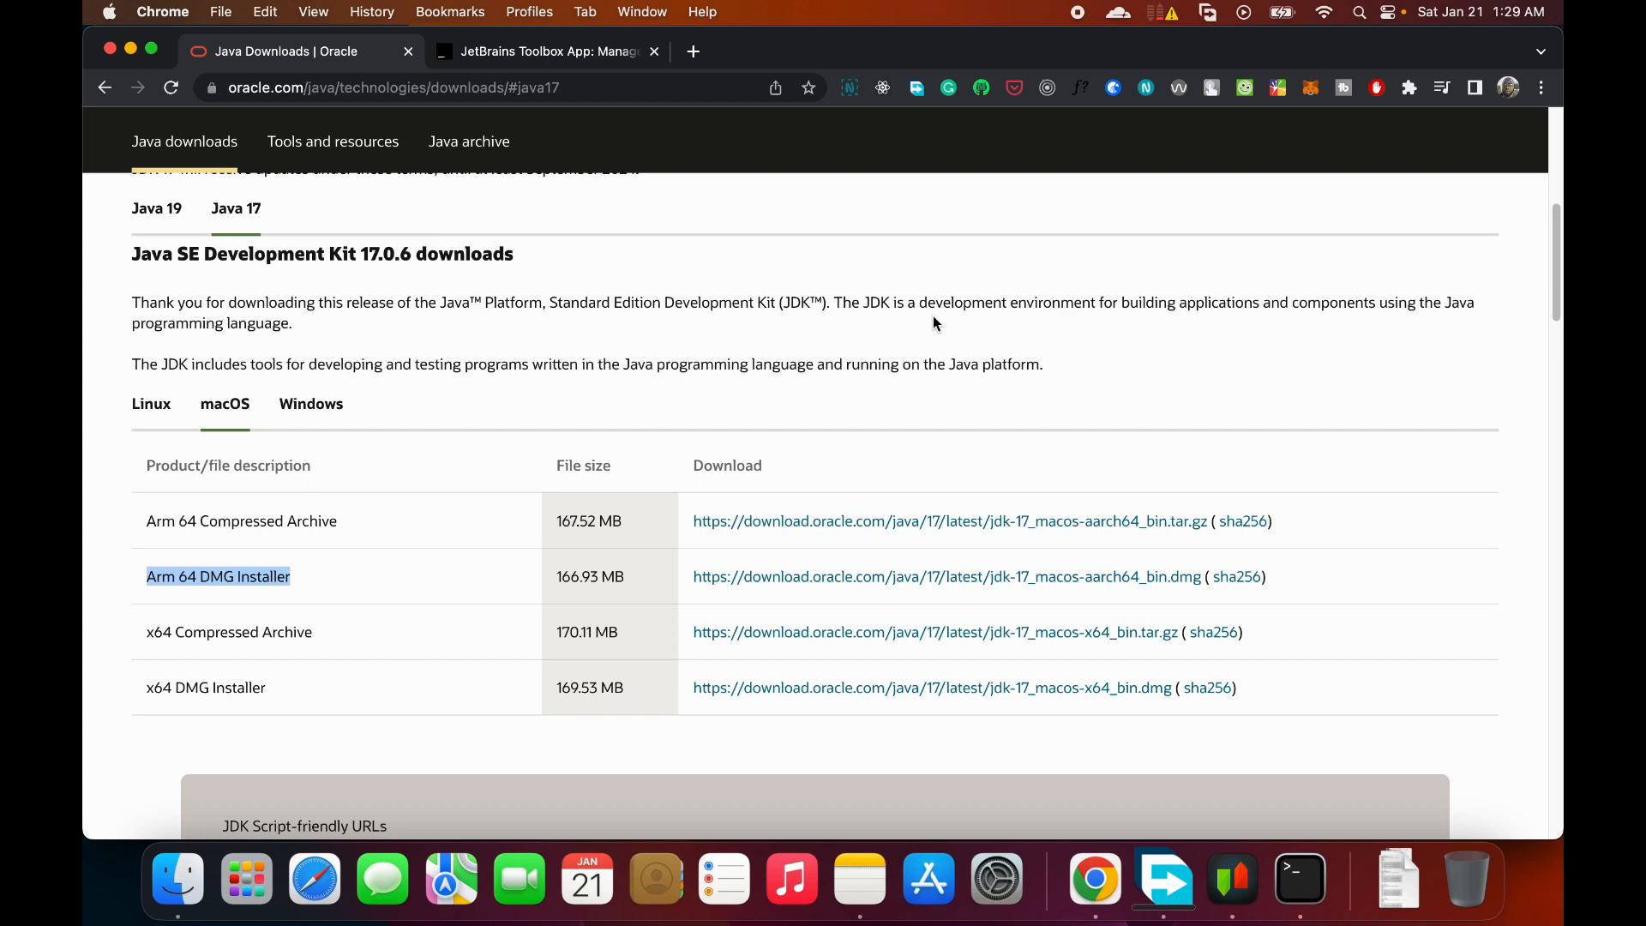
pyautogui.click(1286, 860)
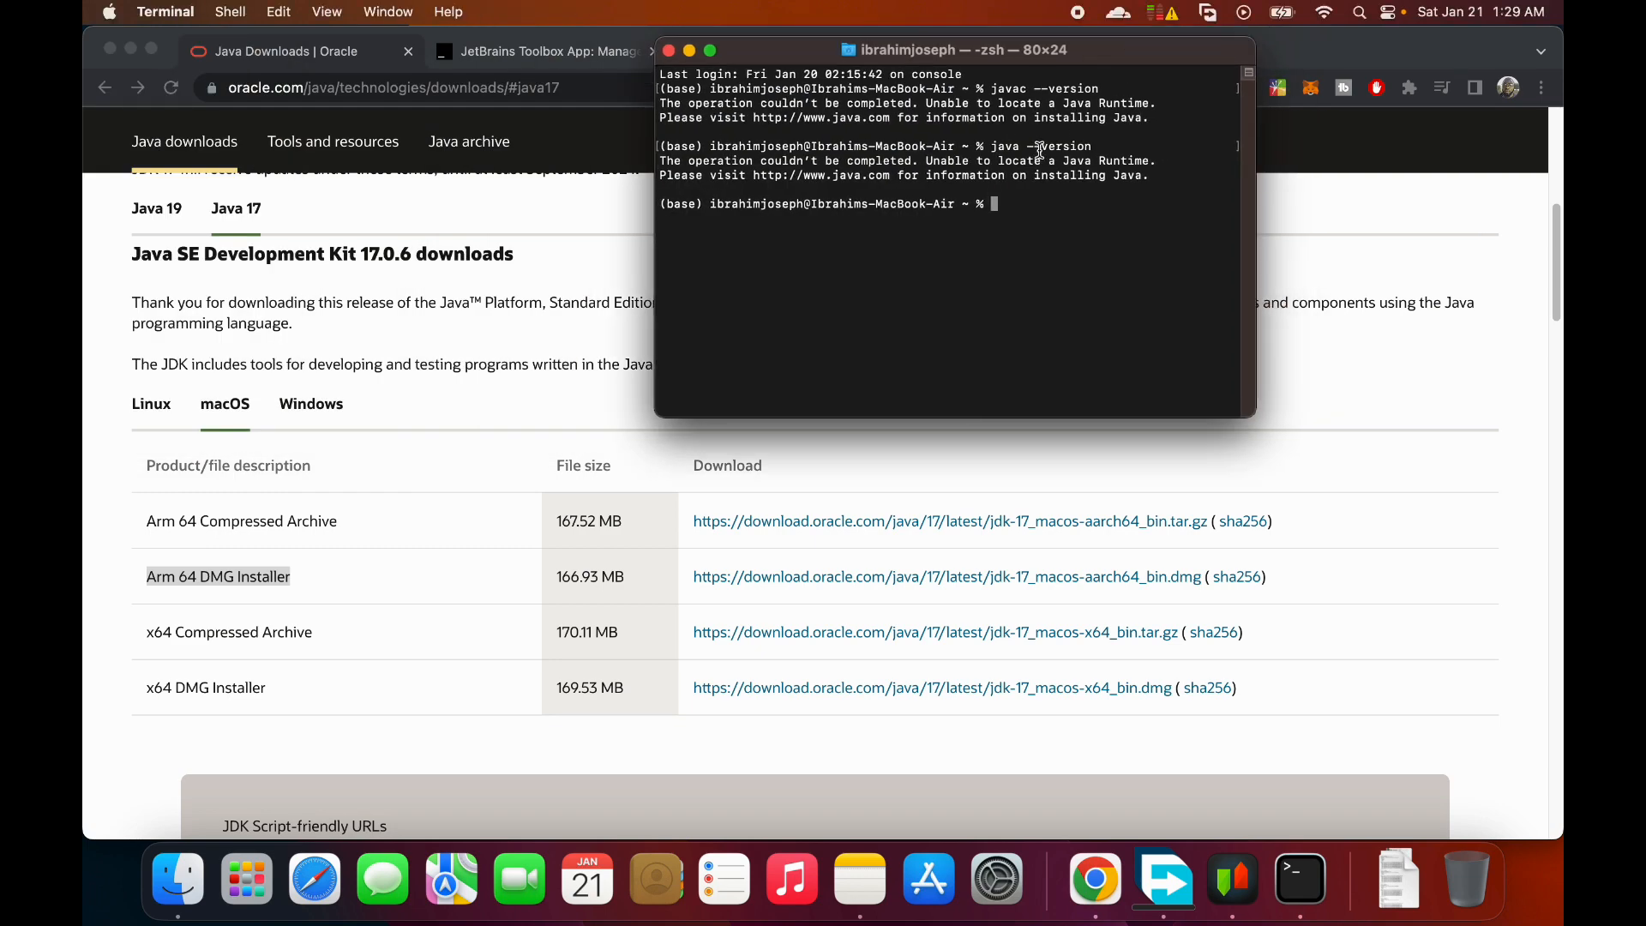
pyautogui.write('clear')
pyautogui.press('Return')
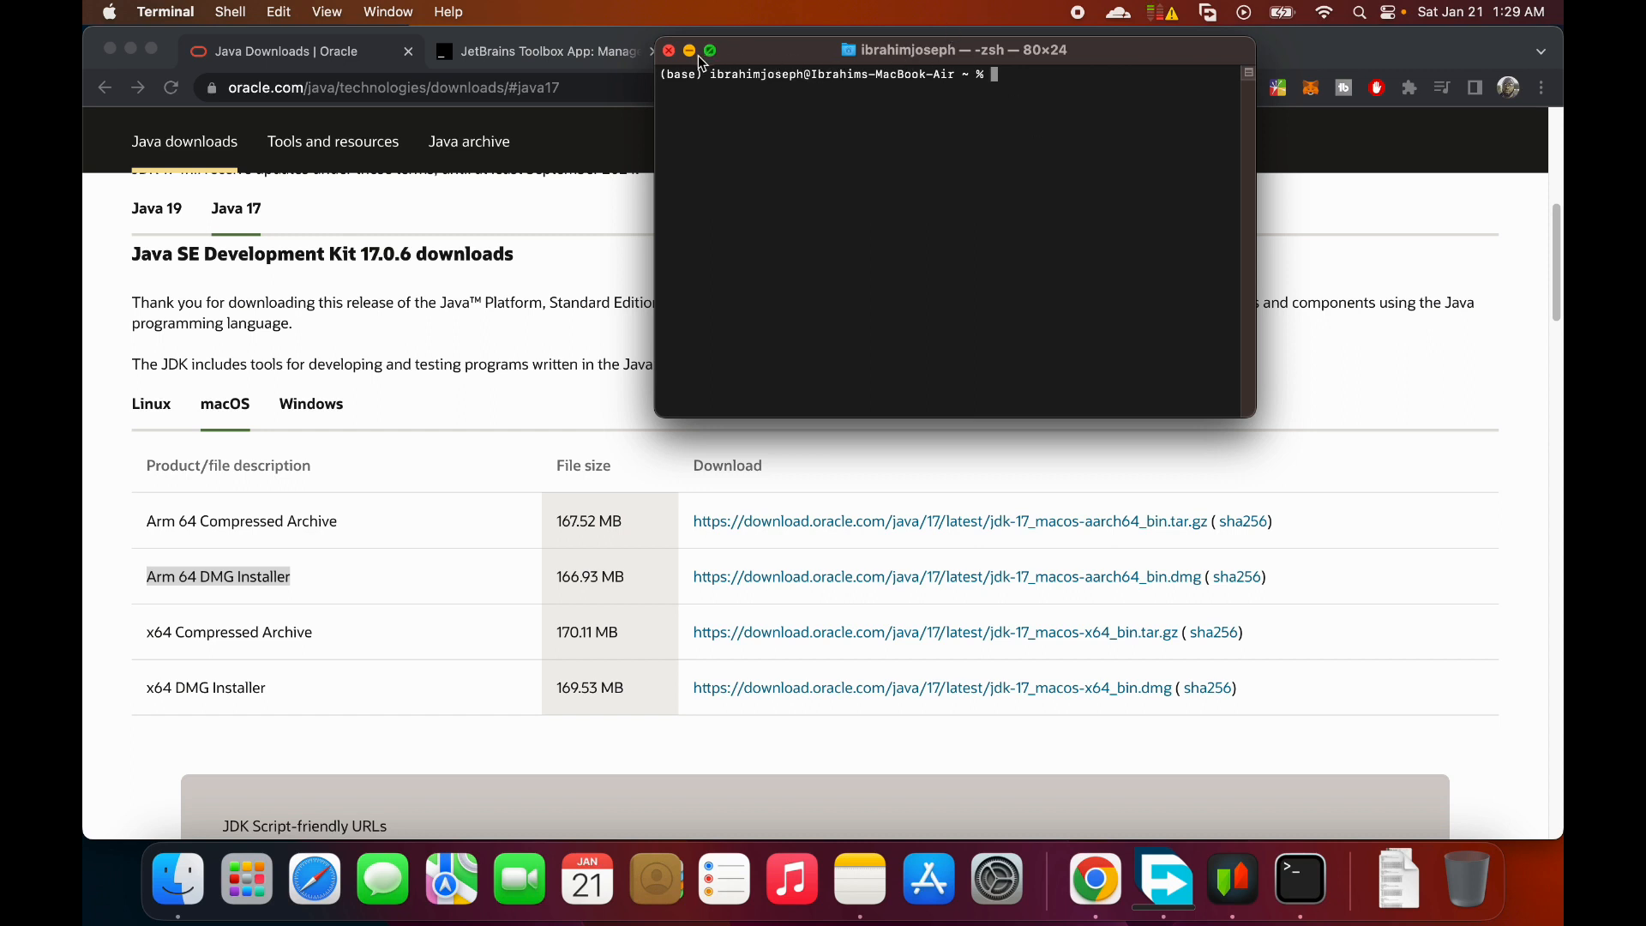
# - Check the installed Java compiler by running javac --version and highlight the reported version line briefly
pyautogui.write('javac --version')
pyautogui.press('Return')
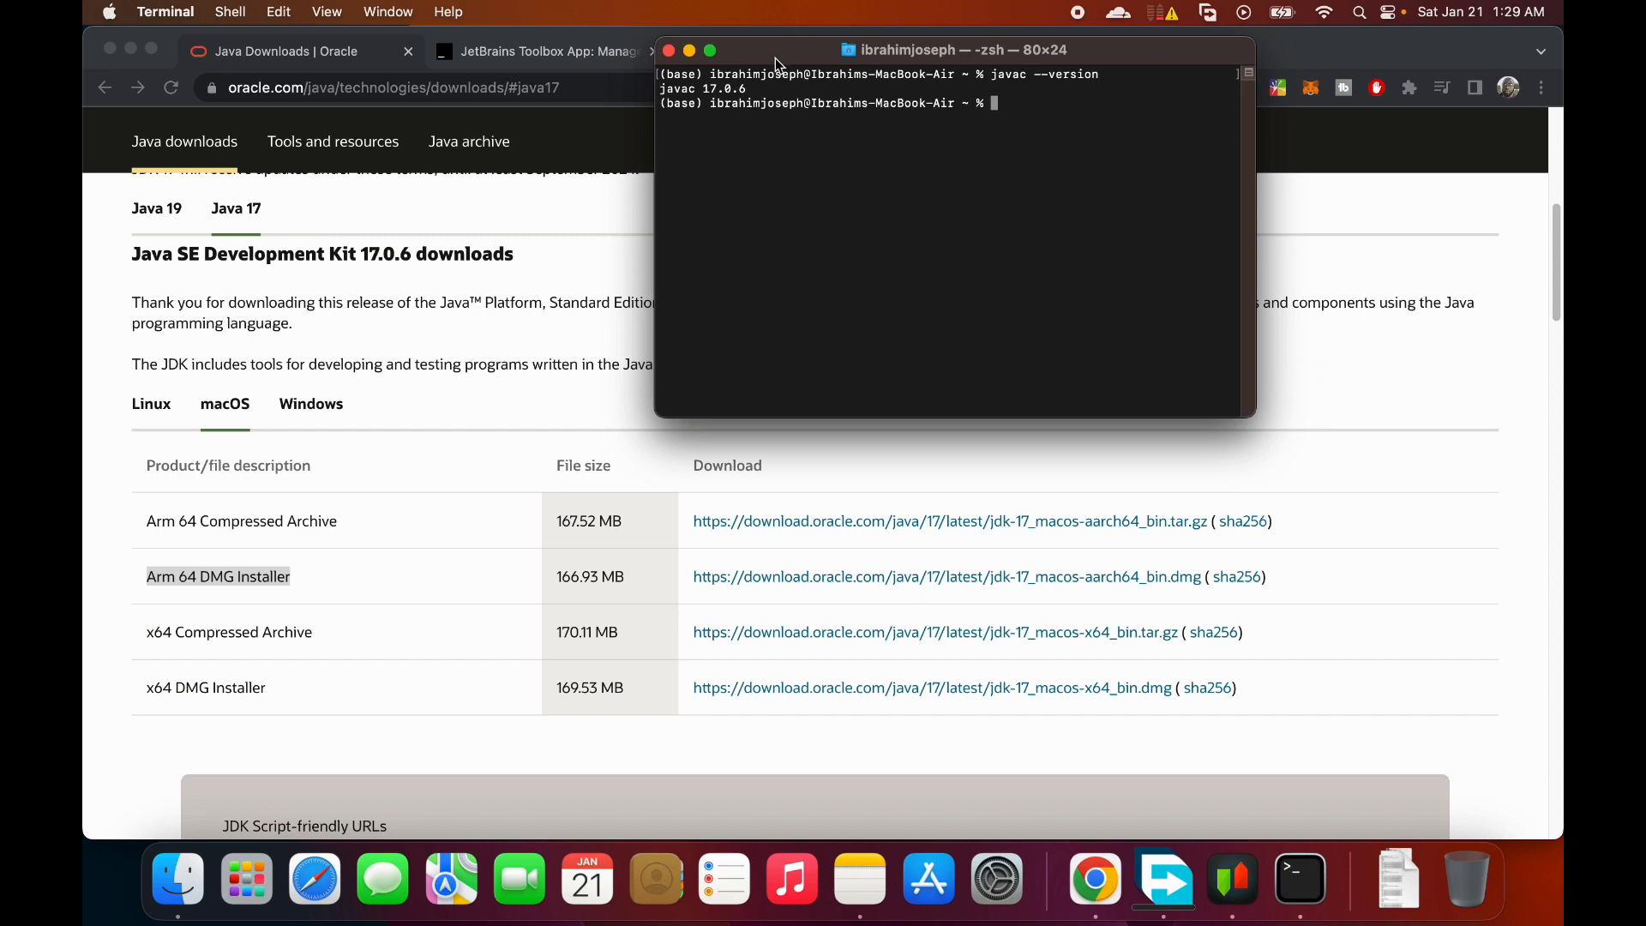
pyautogui.moveTo(772, 90); pyautogui.dragTo(659, 90)
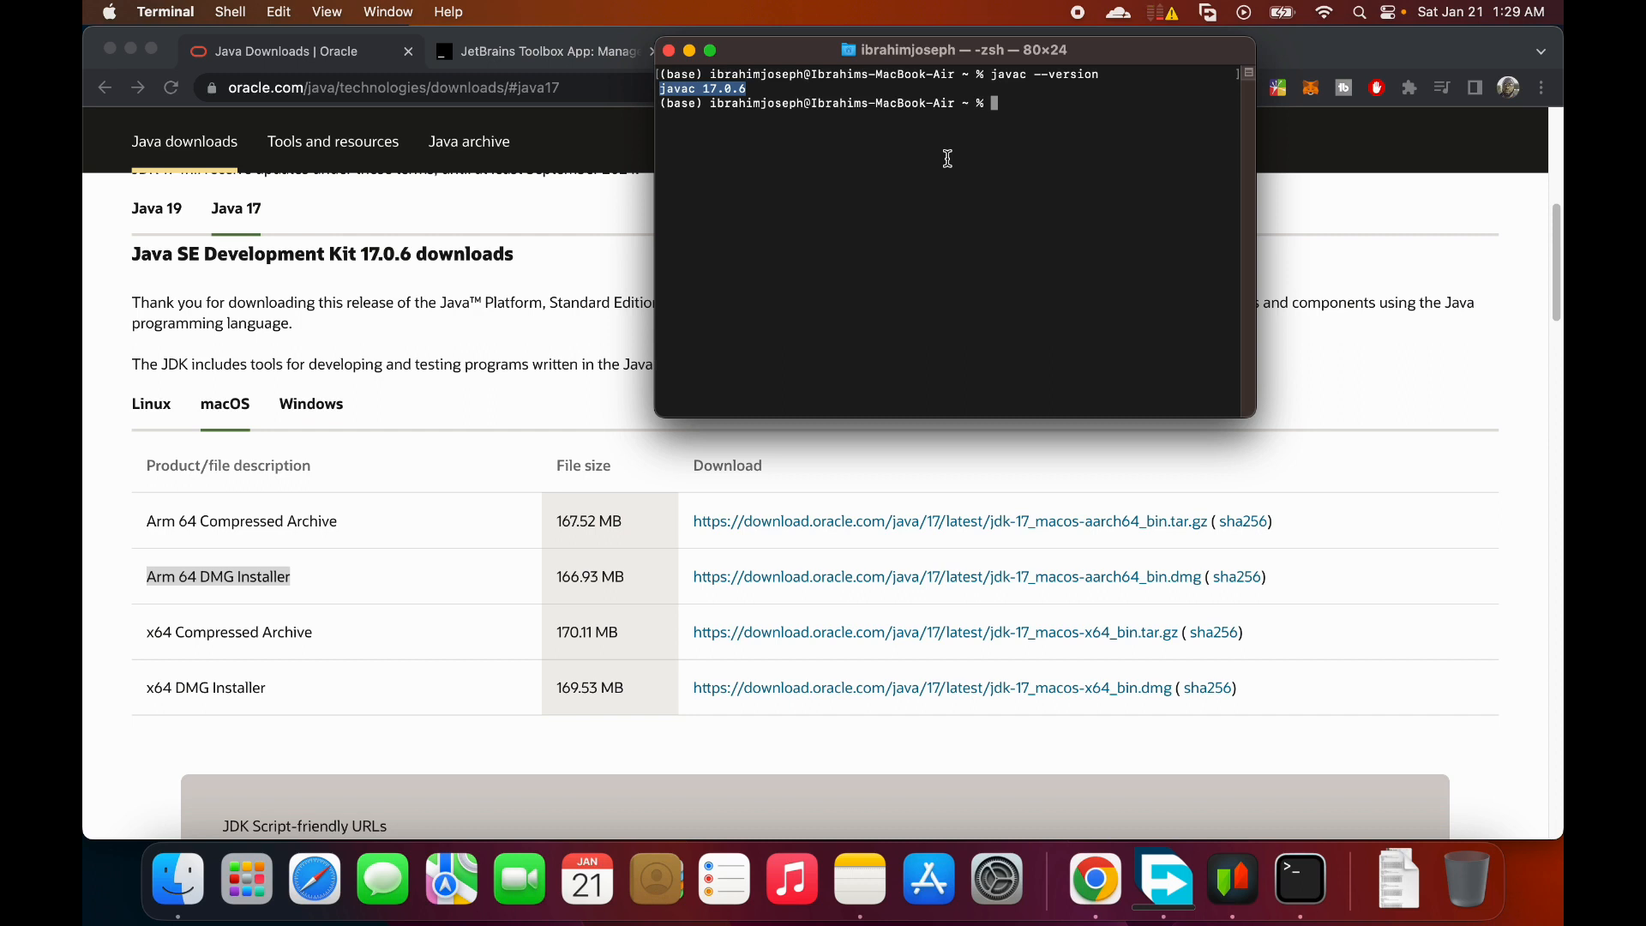
pyautogui.click(1141, 203)
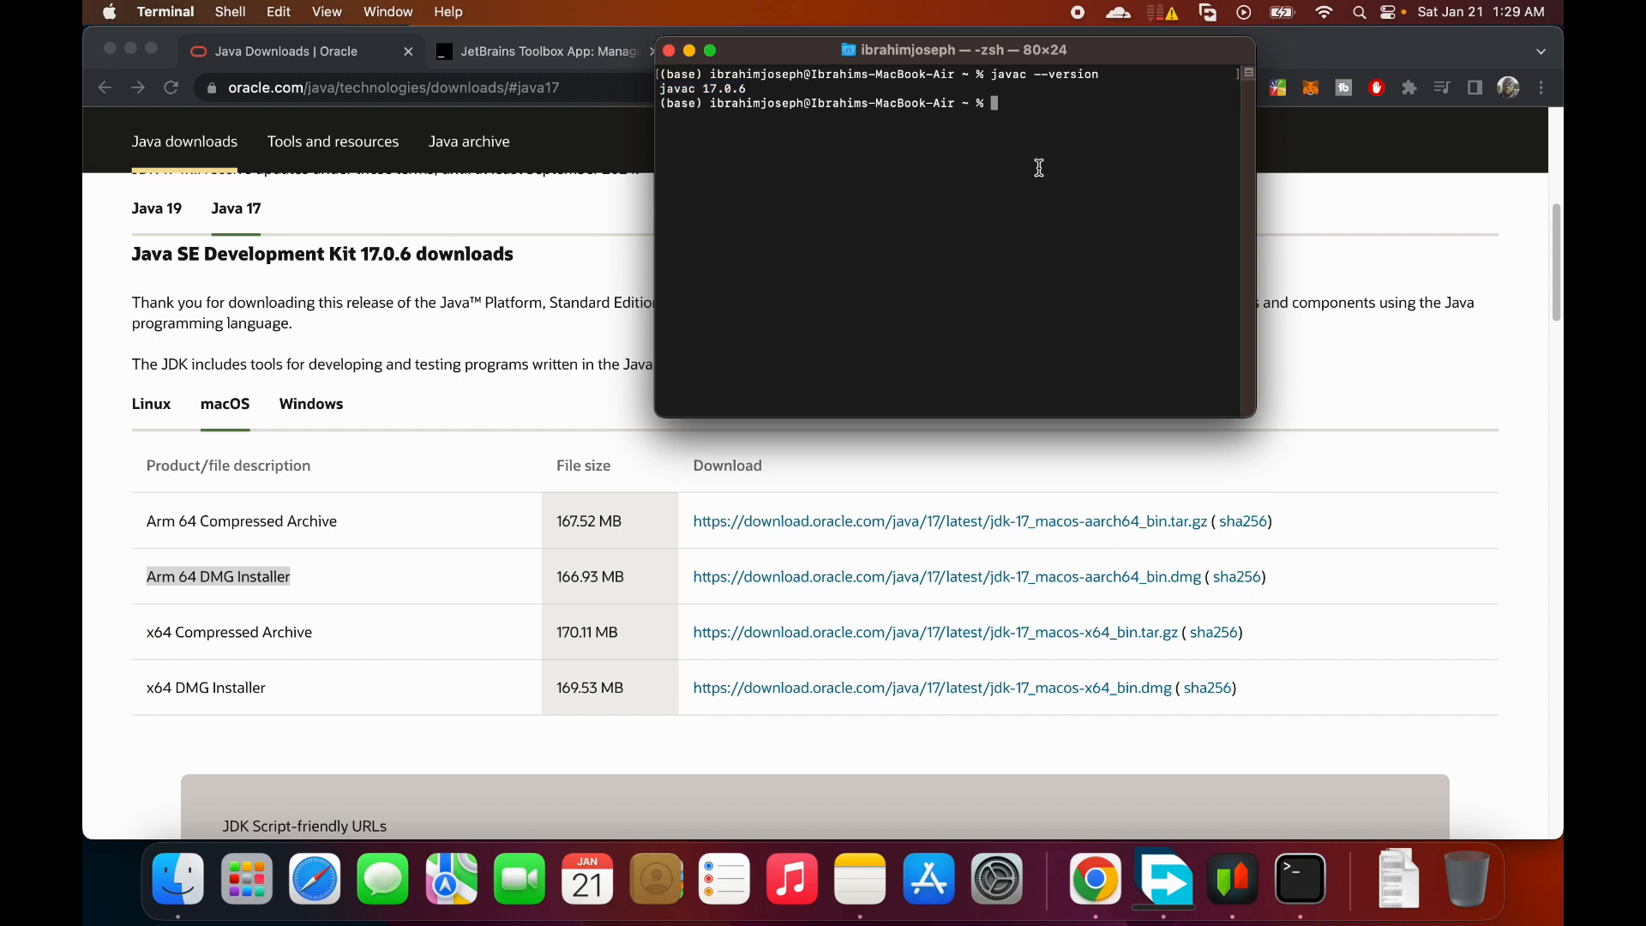
# - Close the Terminal window, quit Terminal completely, and relaunch it by searching for "terminal" in Spotlight
pyautogui.click(672, 51)
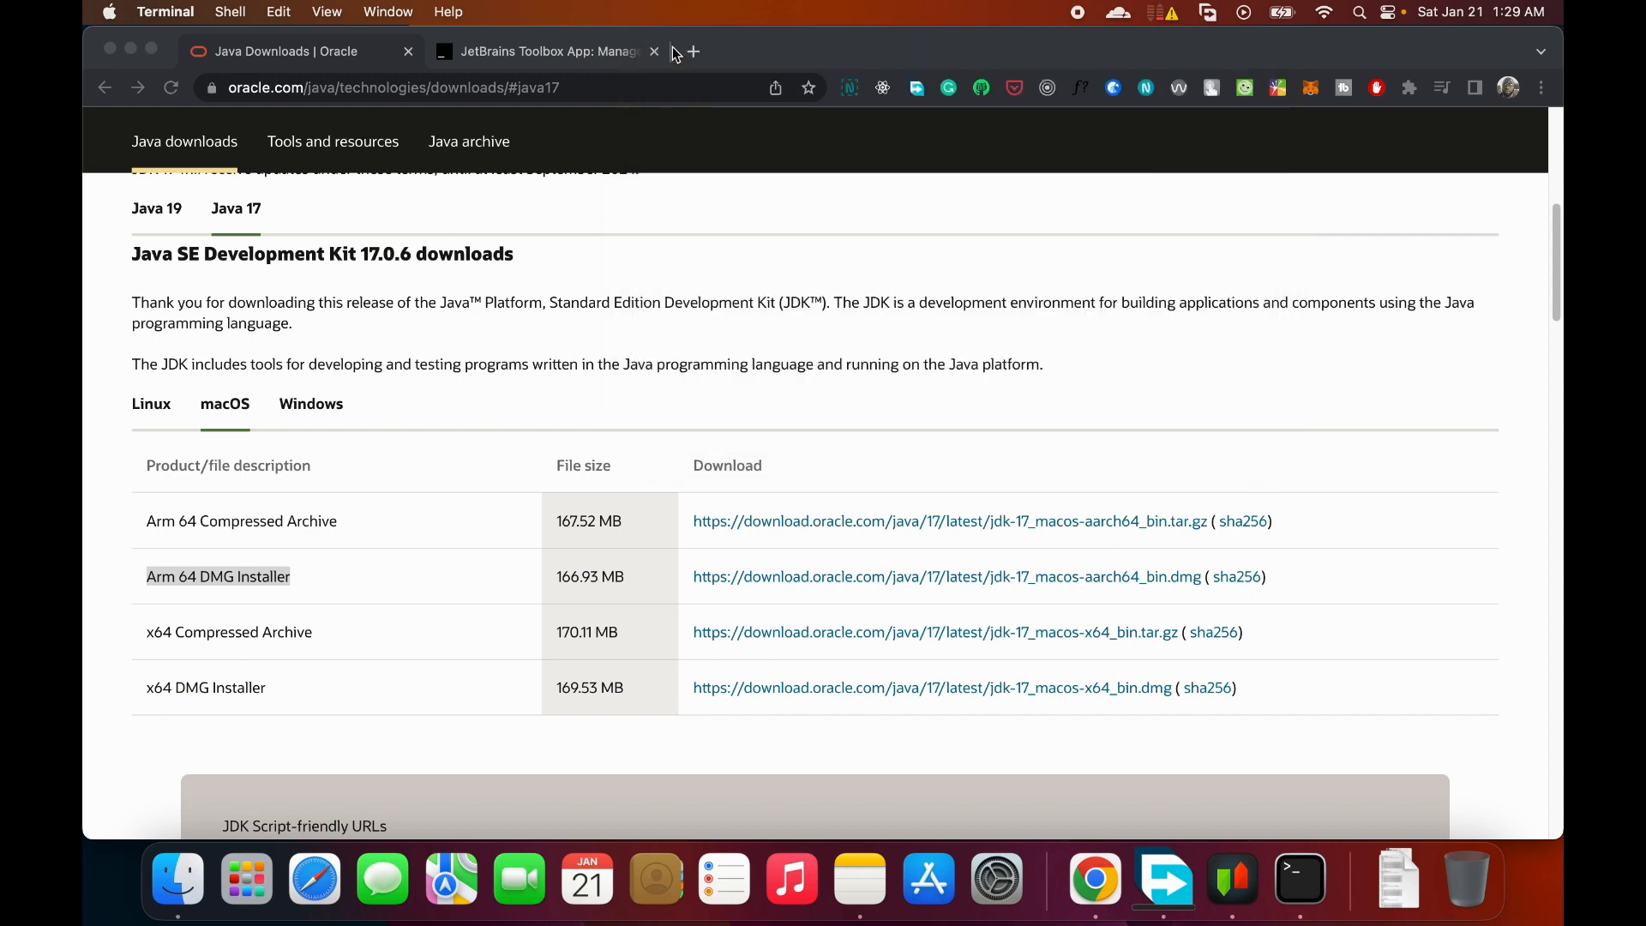
pyautogui.rightClick(1301, 876)
pyautogui.click(1300, 806)
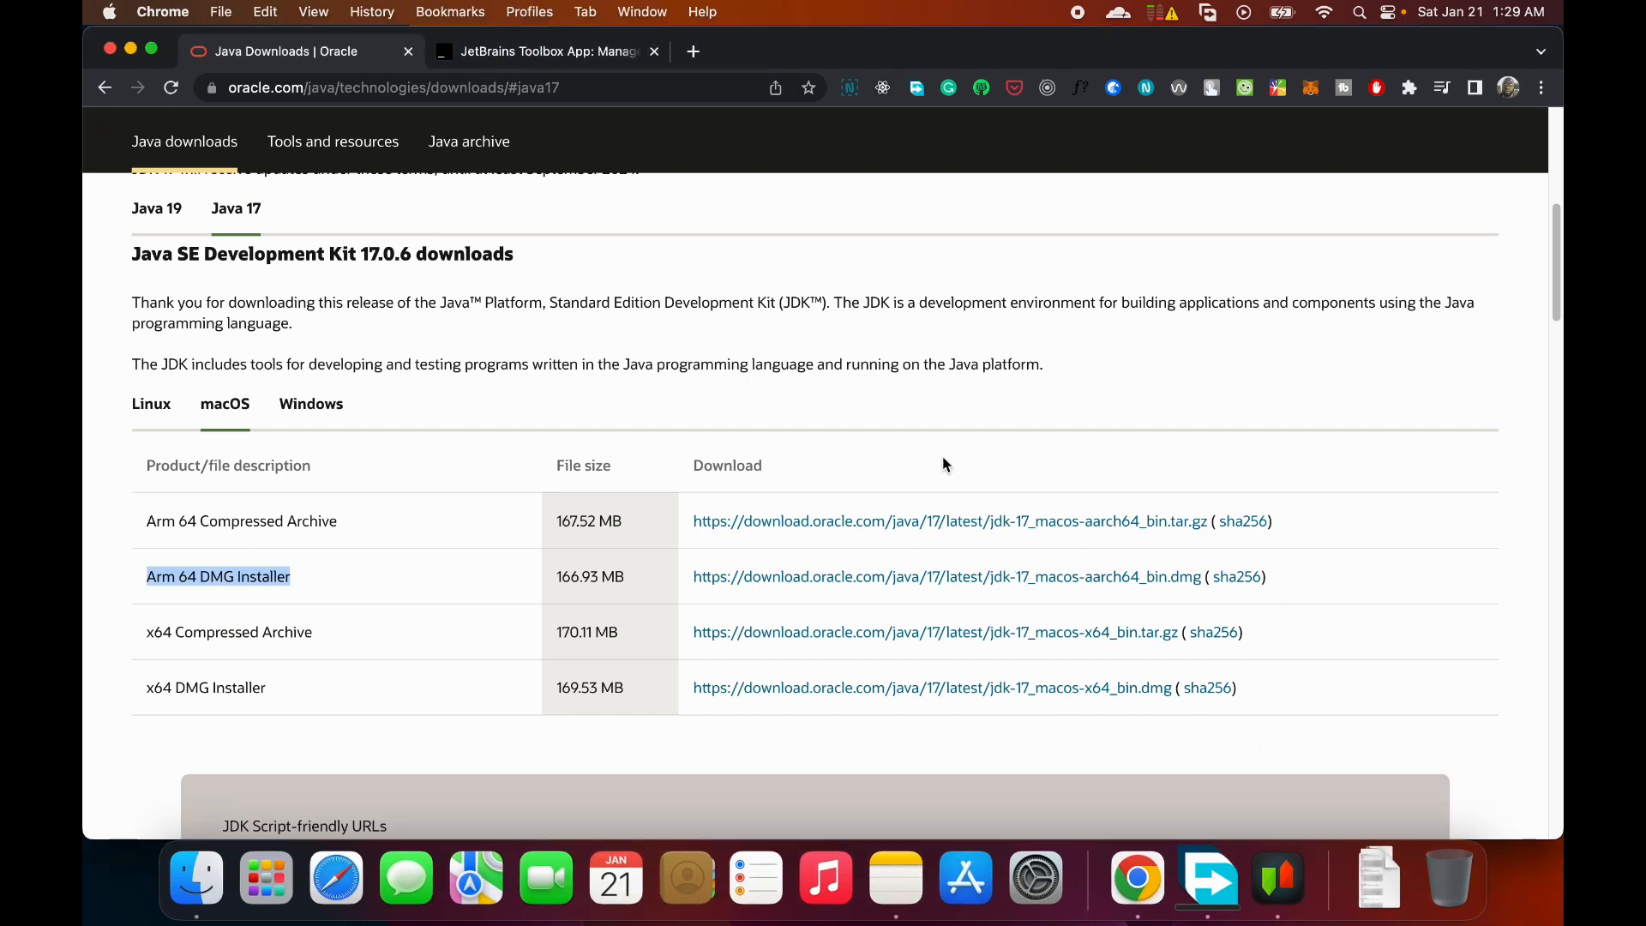
pyautogui.press('super+space')
pyautogui.write('terminal')
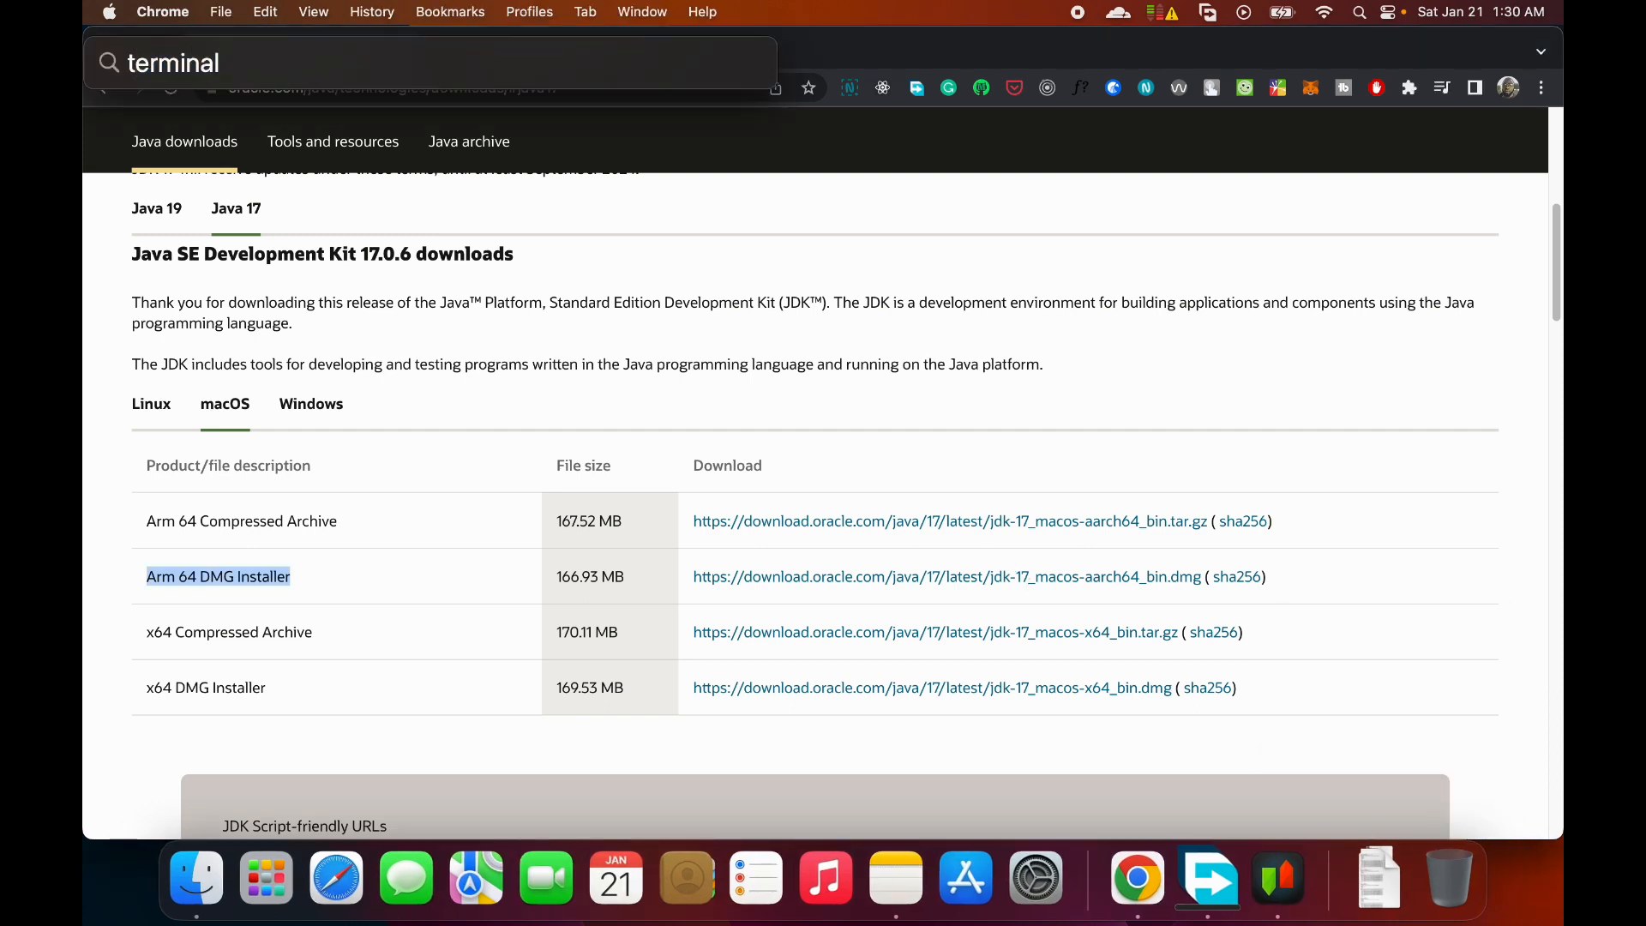
pyautogui.click(420, 124)
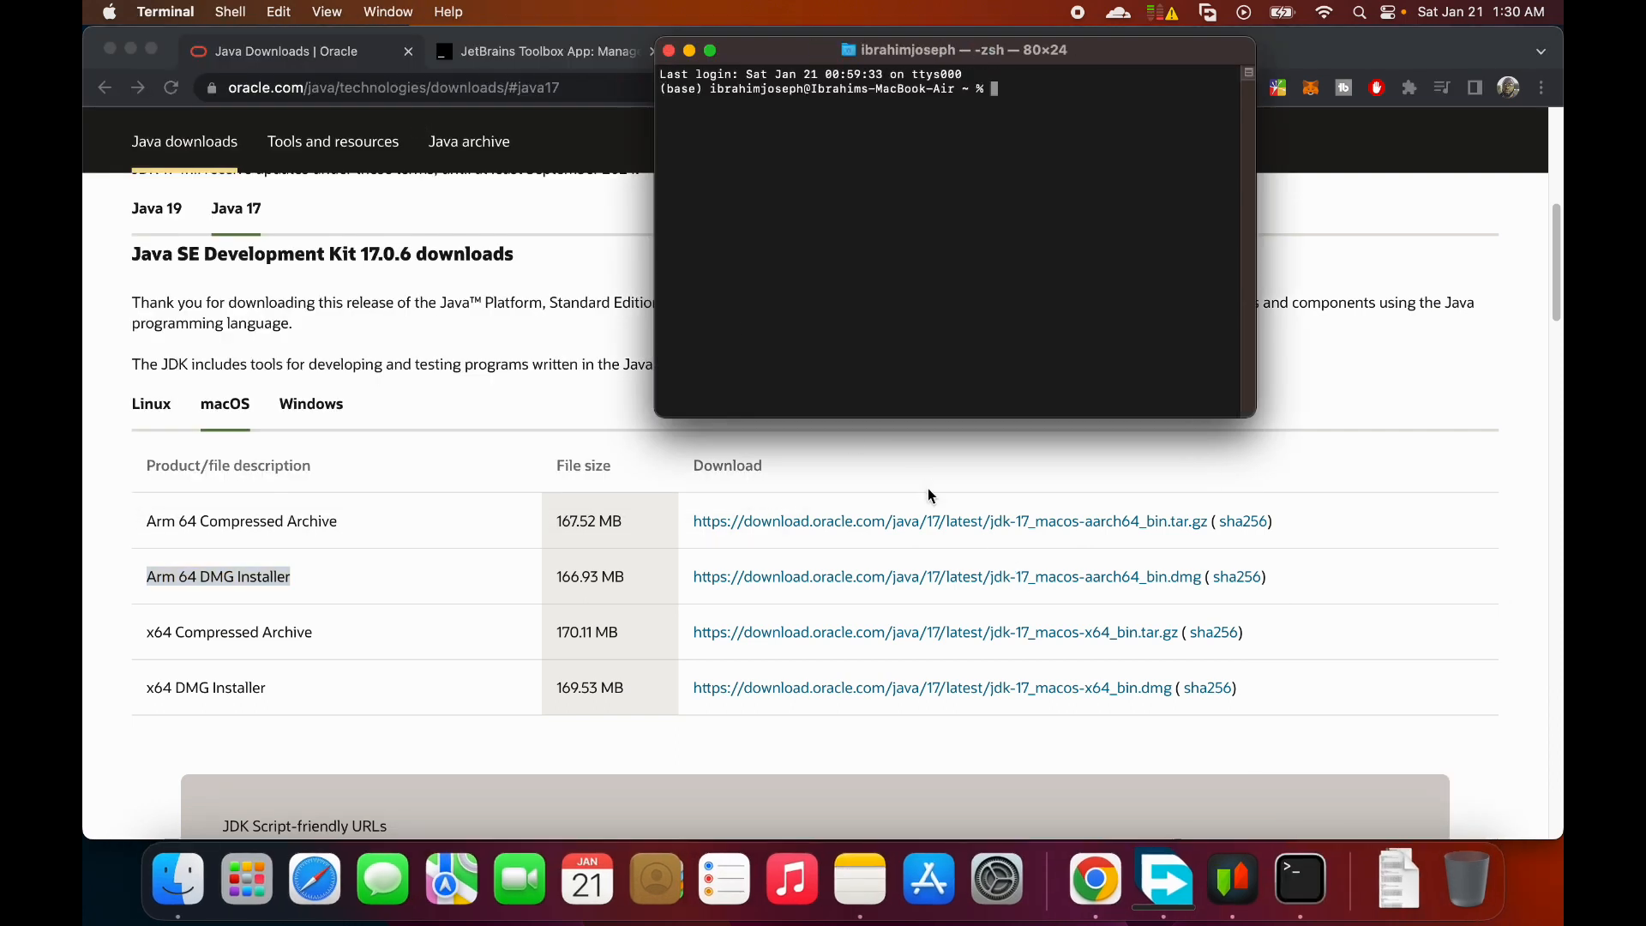
# - Check the installed Java compiler again with javac --version in the new Terminal session and close the window
pyautogui.write('javac --version')
pyautogui.press('Return')
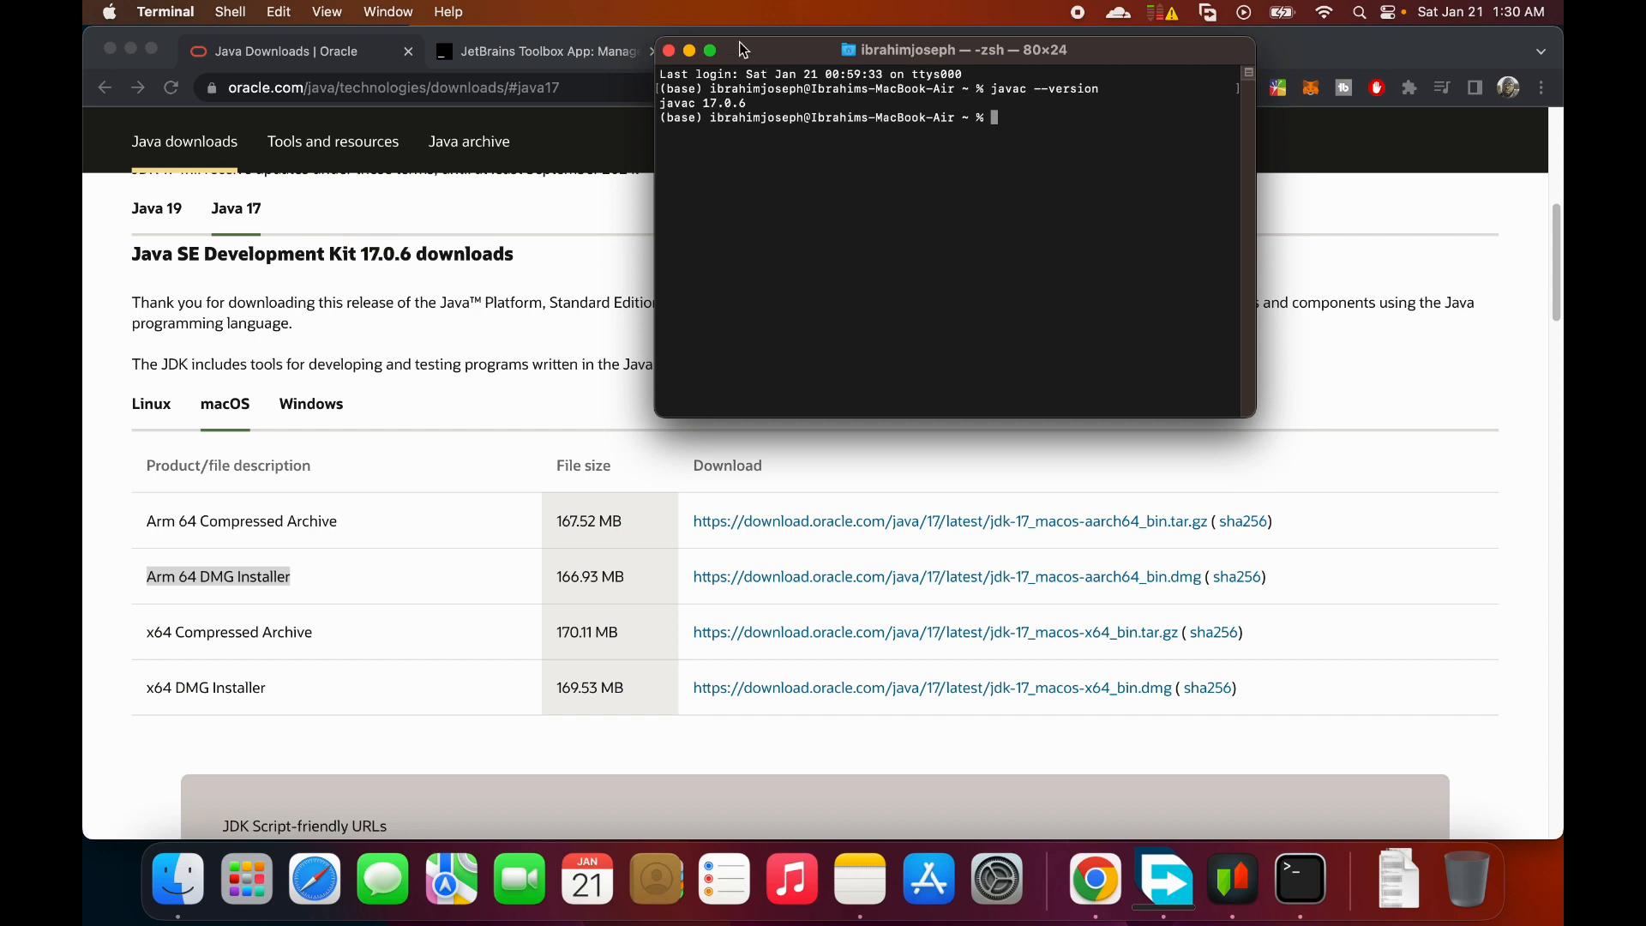
pyautogui.click(670, 51)
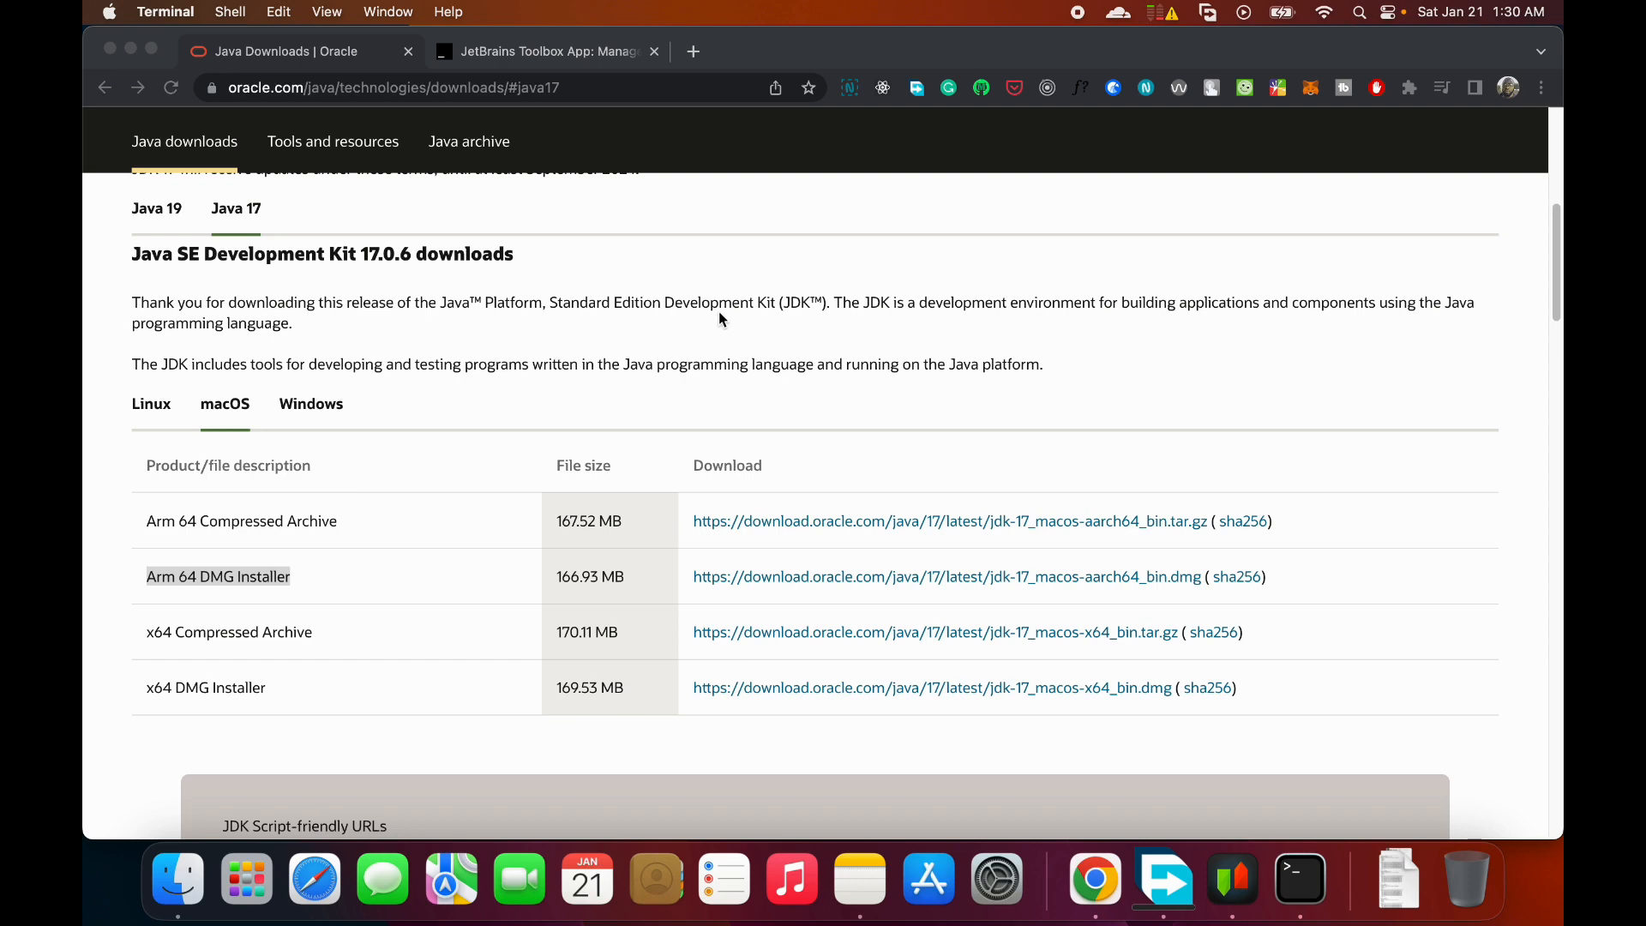
# - Leave the Java Downloads page for the open JetBrains Toolbox App page and look over its introduction and download section
pyautogui.scroll(5, 722, 307)
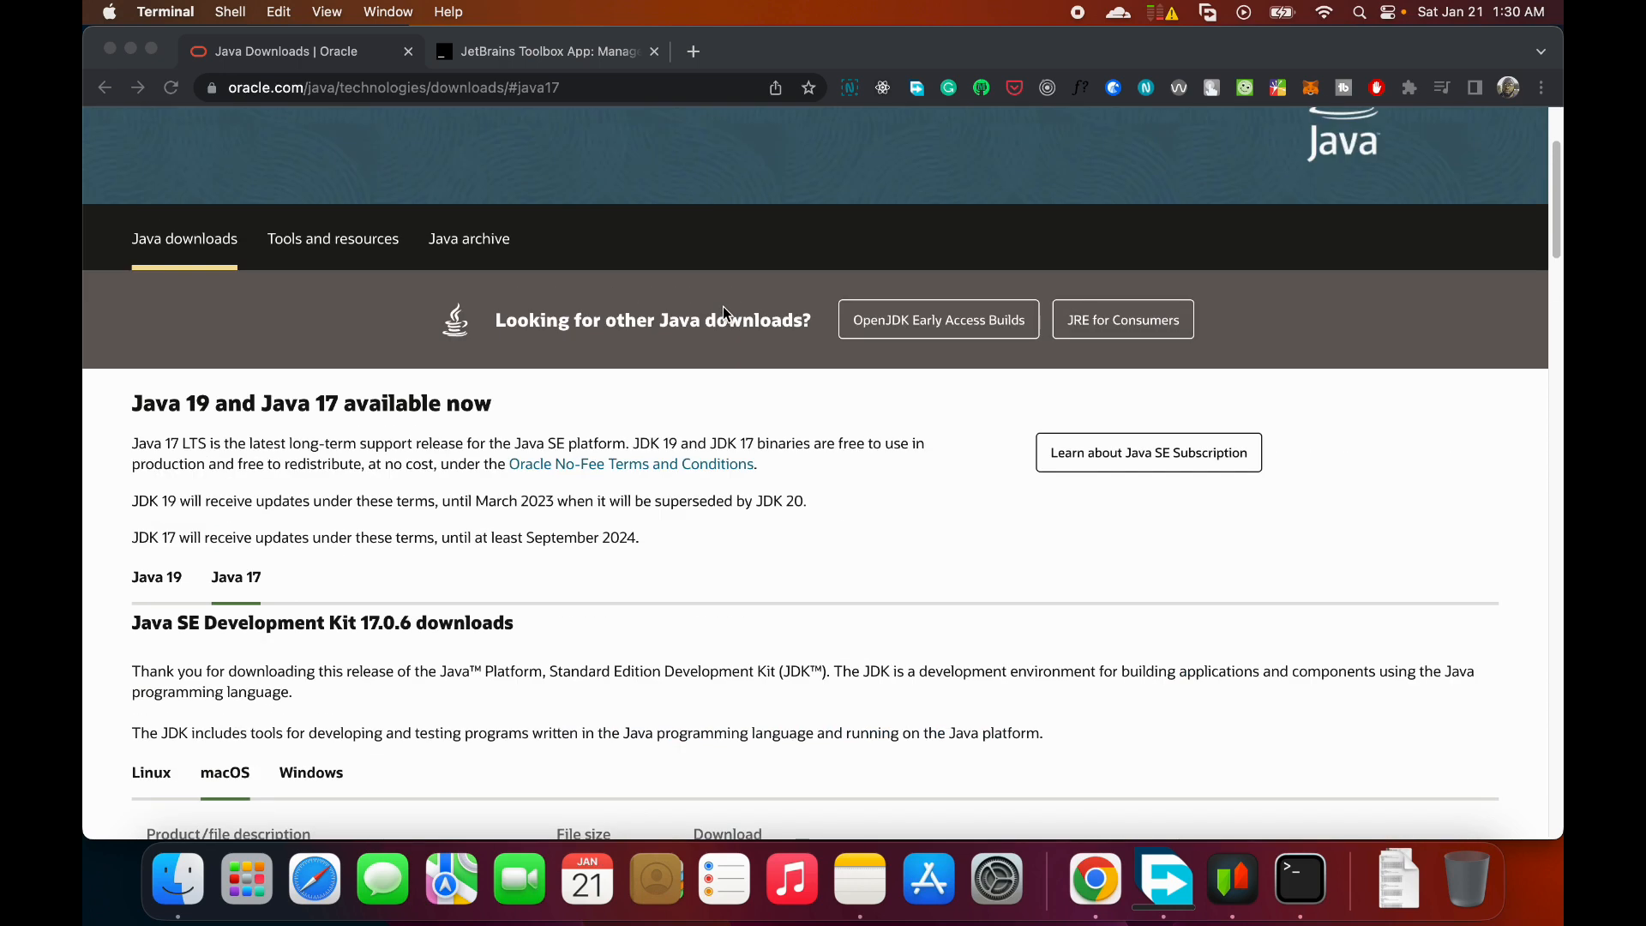
pyautogui.scroll(-5, 733, 318)
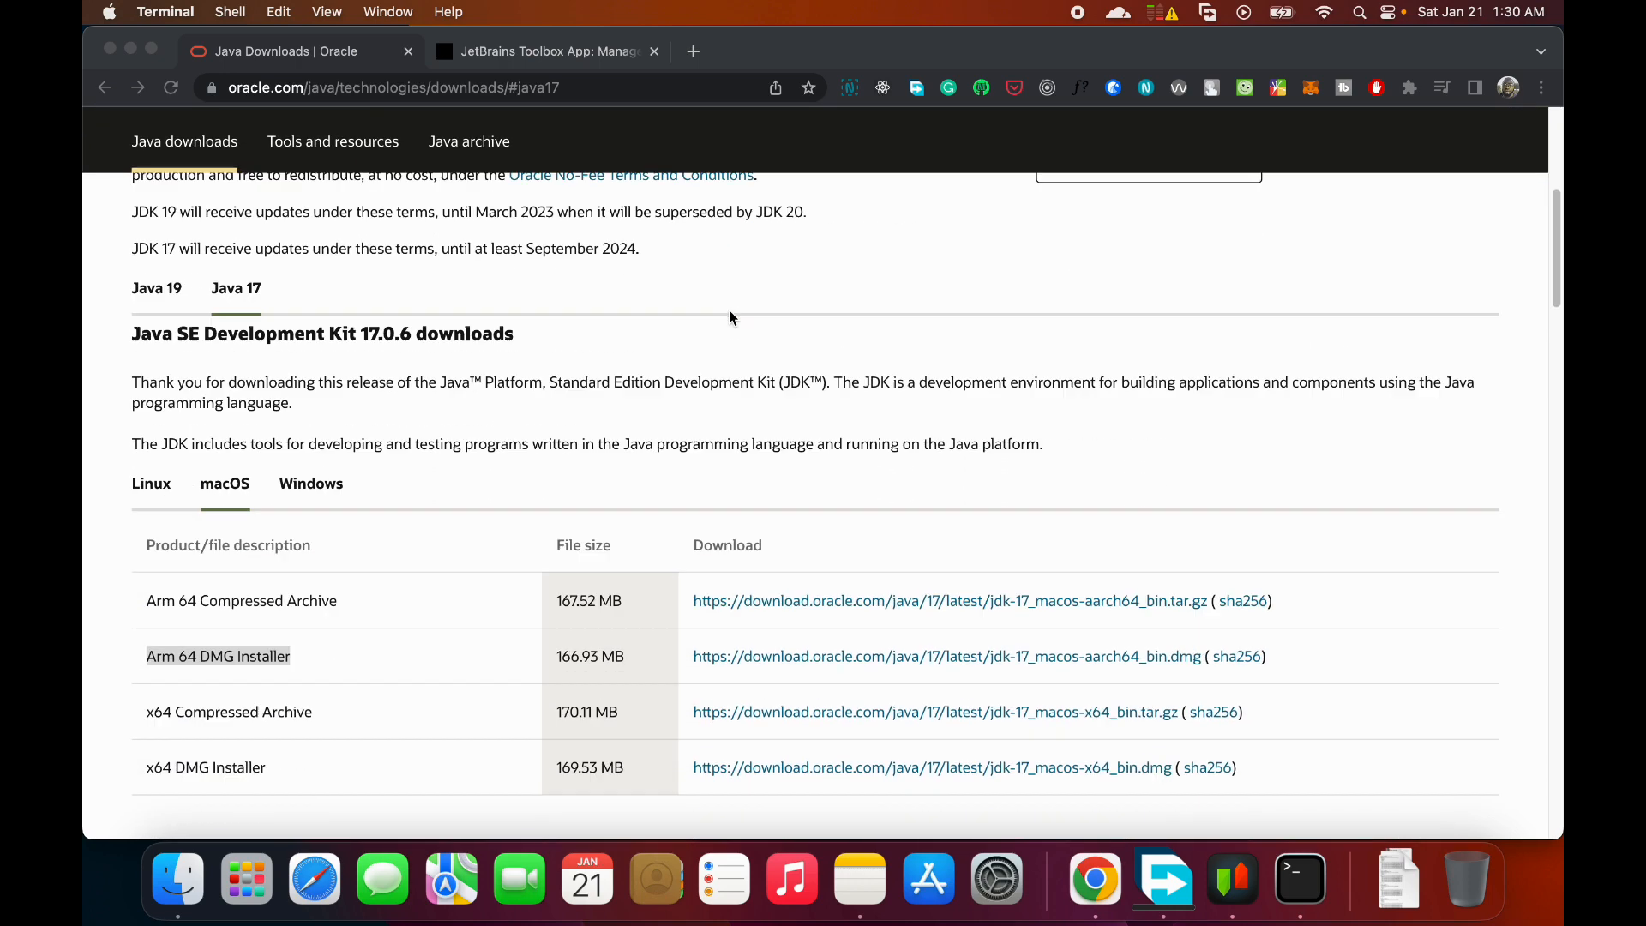
pyautogui.scroll(8, 733, 317)
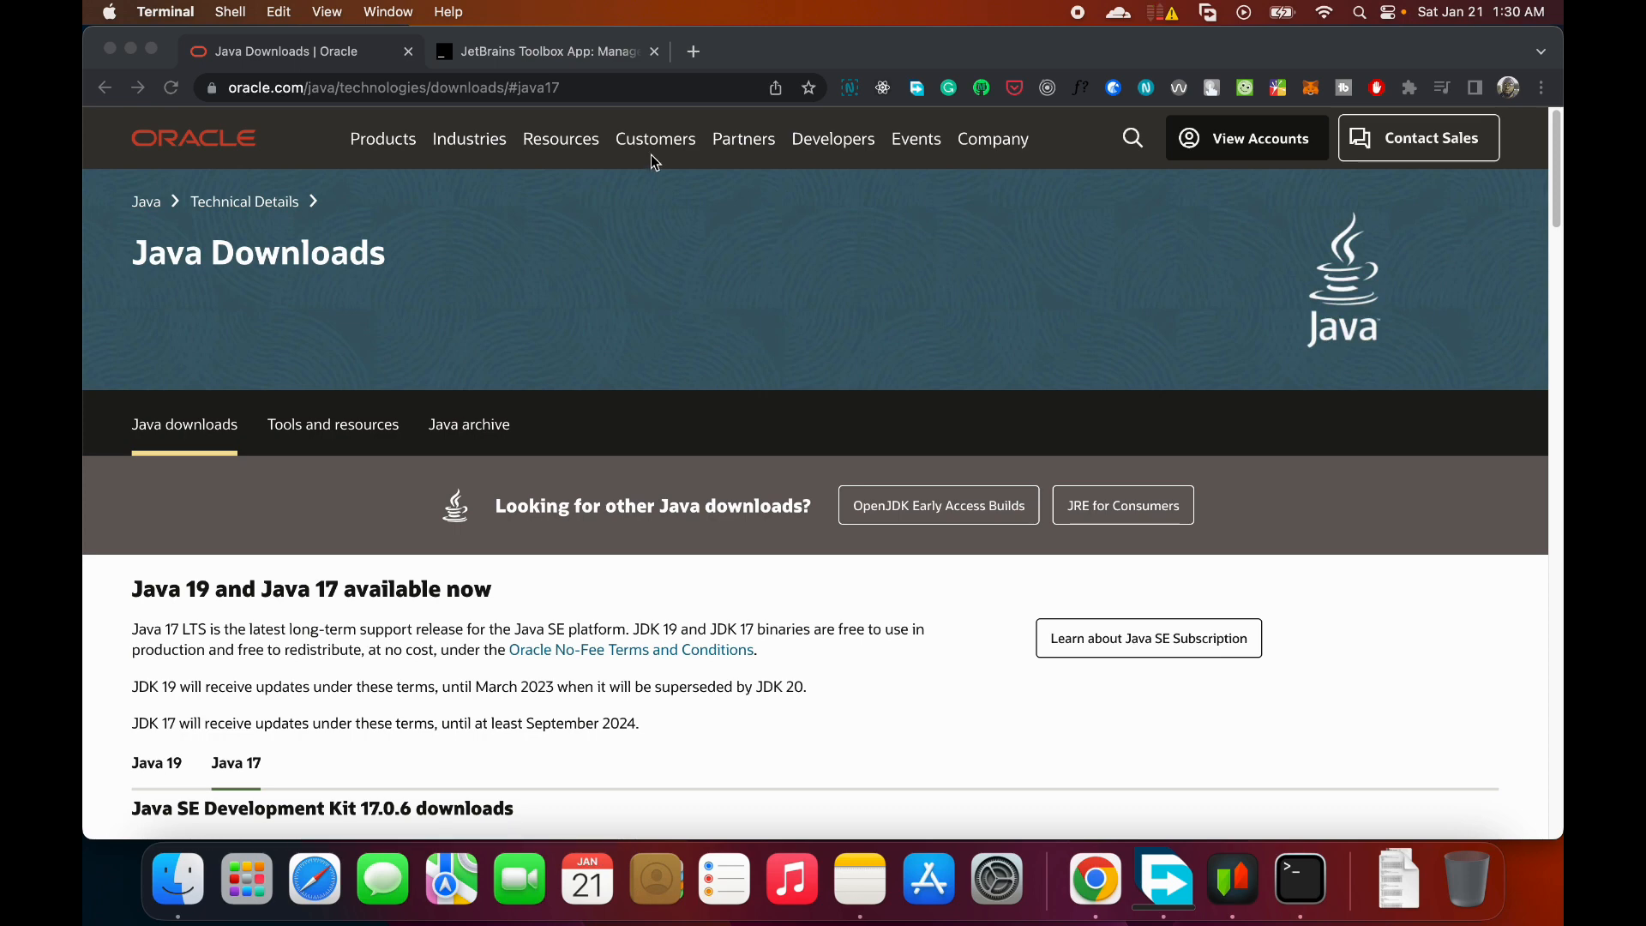
pyautogui.click(553, 67)
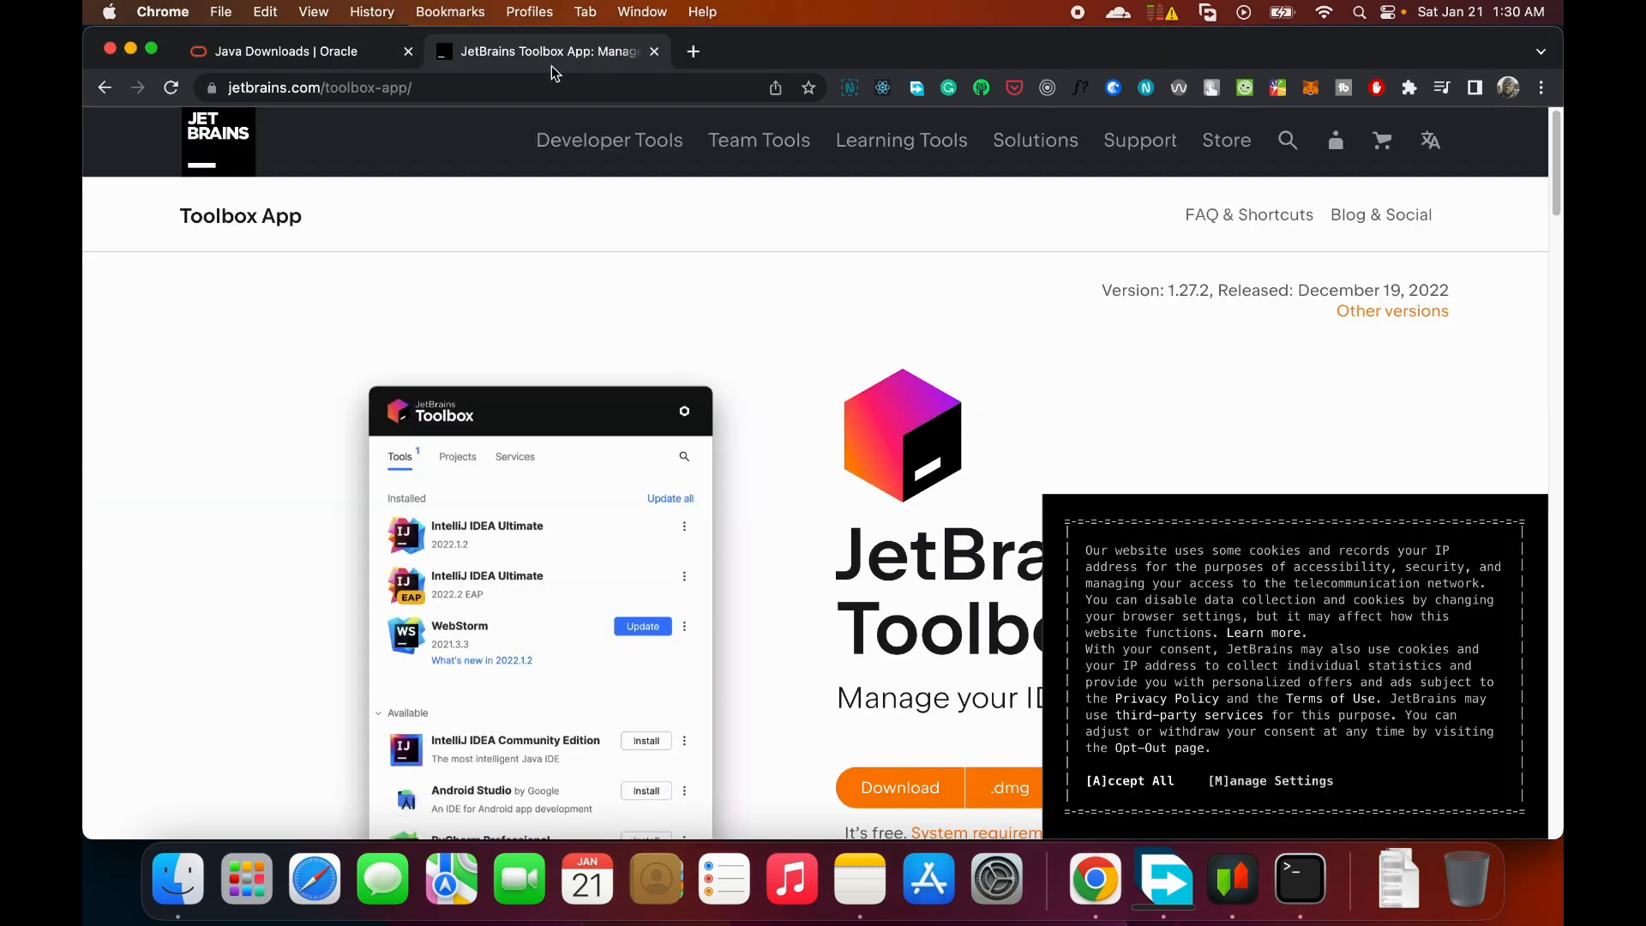
pyautogui.scroll(-3, 703, 314)
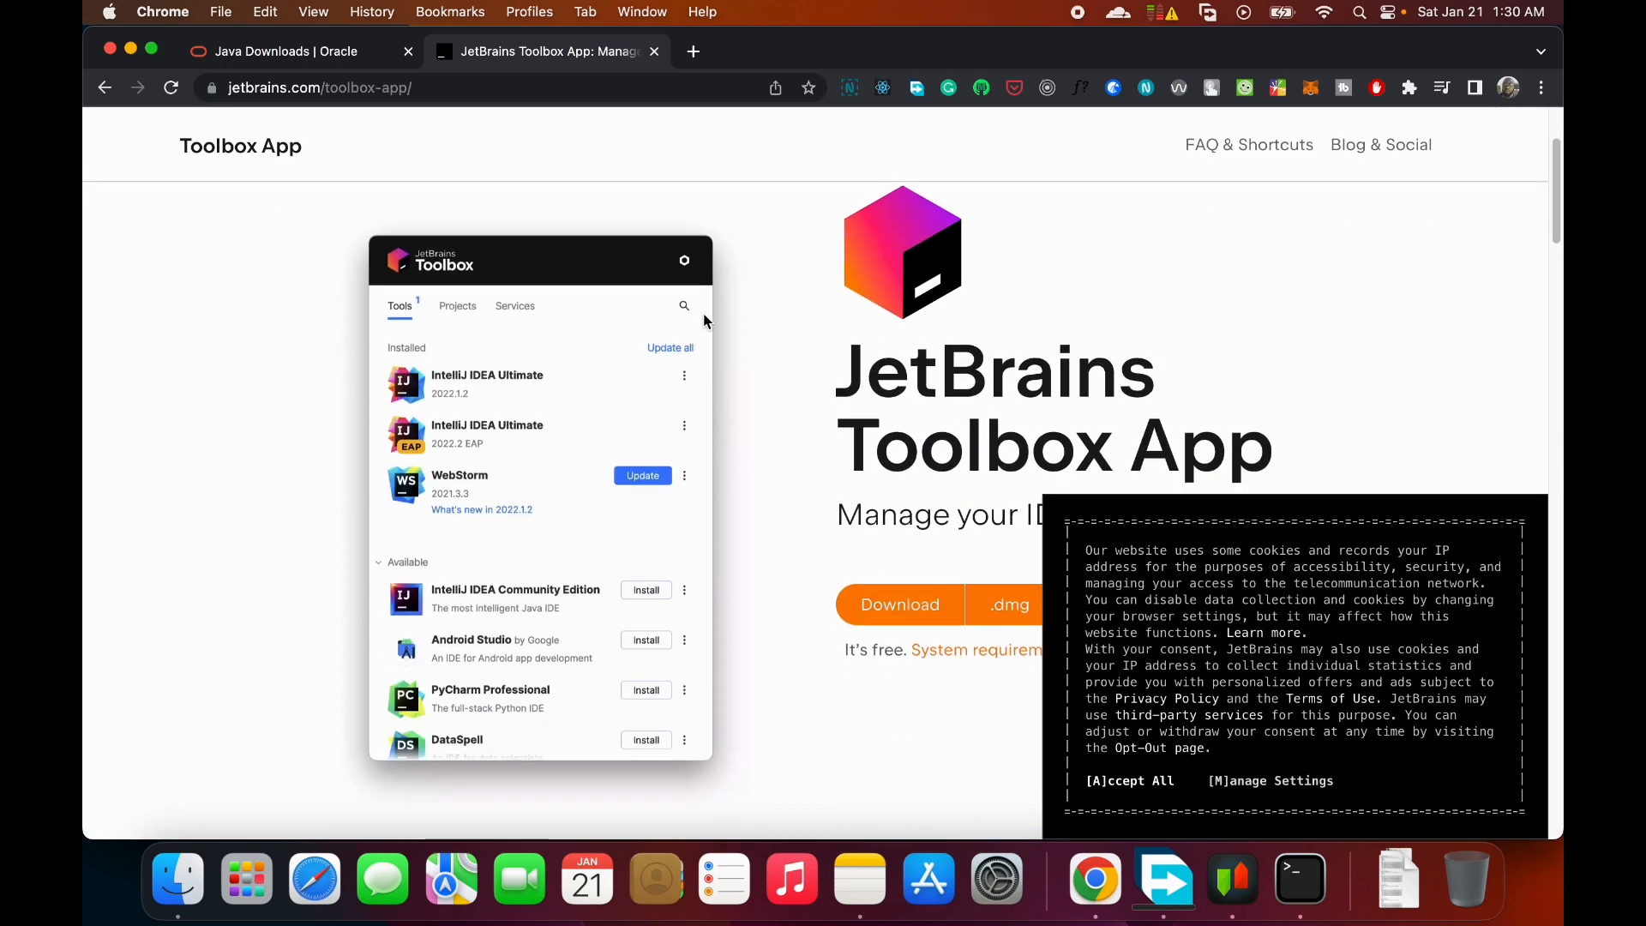
pyautogui.scroll(3, 703, 314)
pyautogui.scroll(-3, 703, 320)
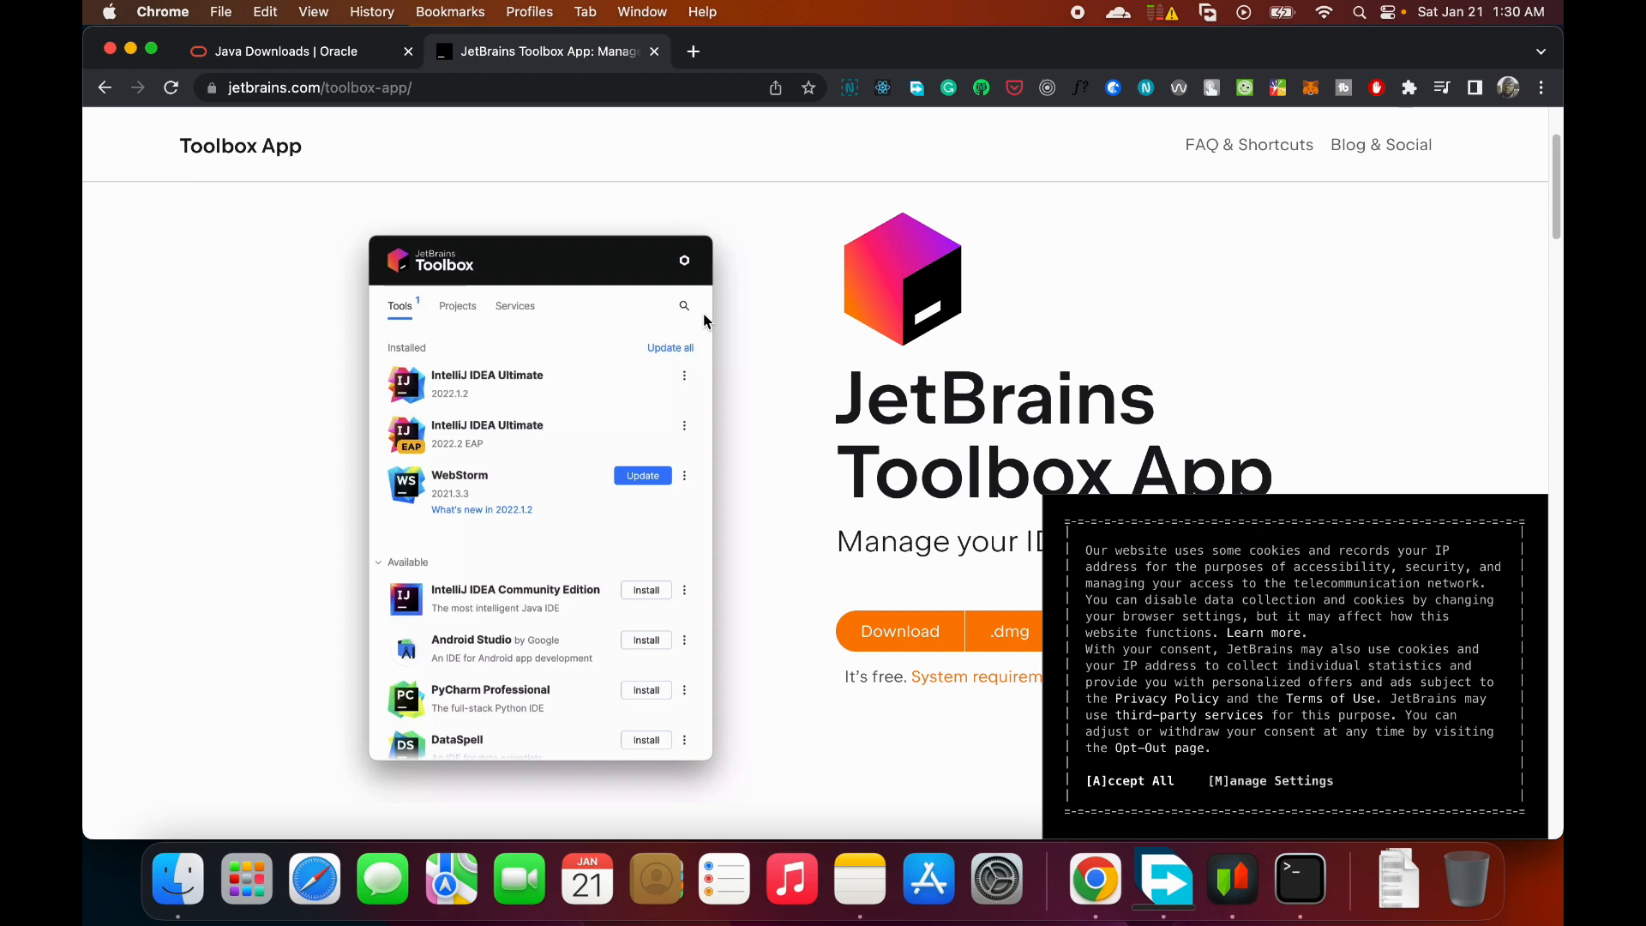
pyautogui.scroll(3, 703, 320)
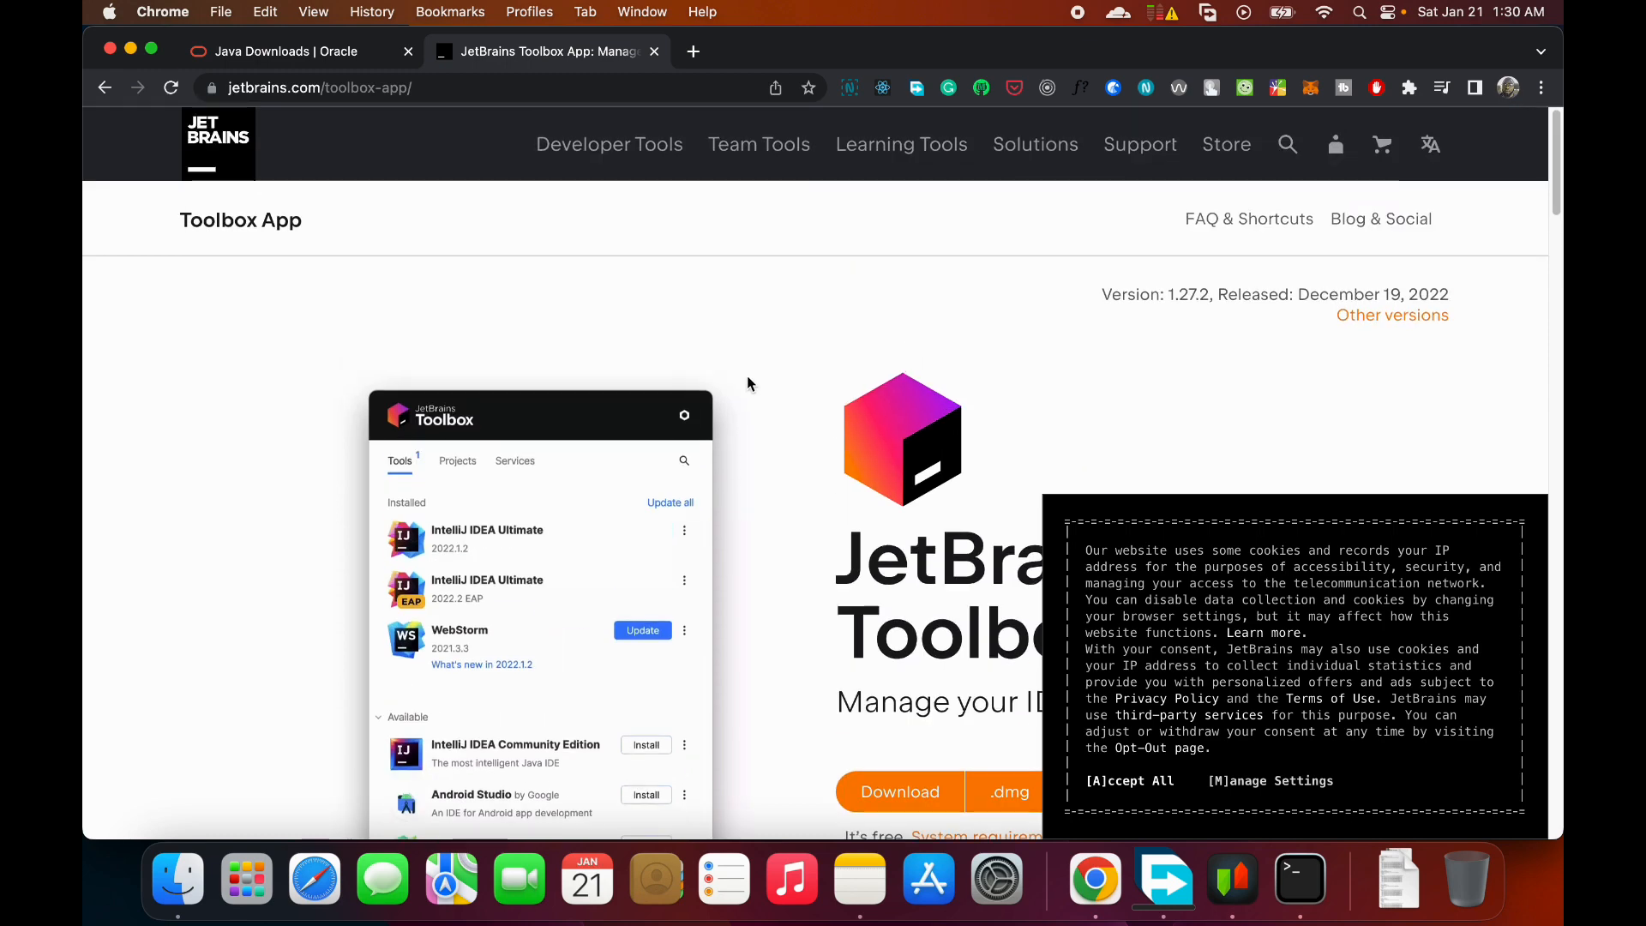
pyautogui.scroll(-3, 748, 381)
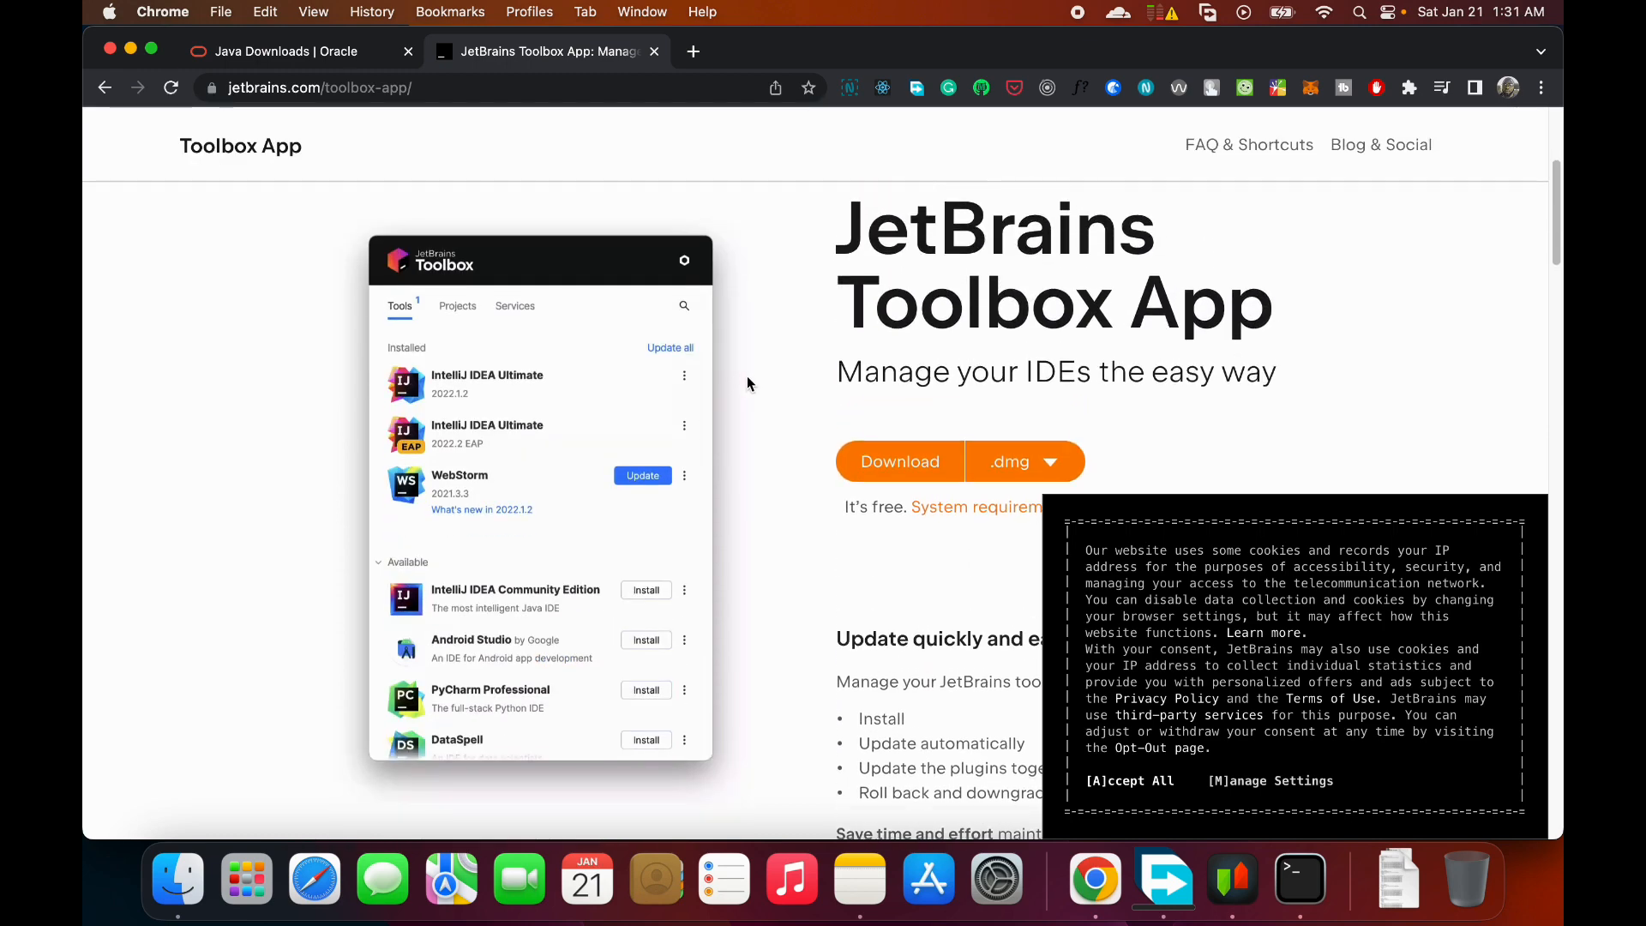
pyautogui.scroll(1, 747, 383)
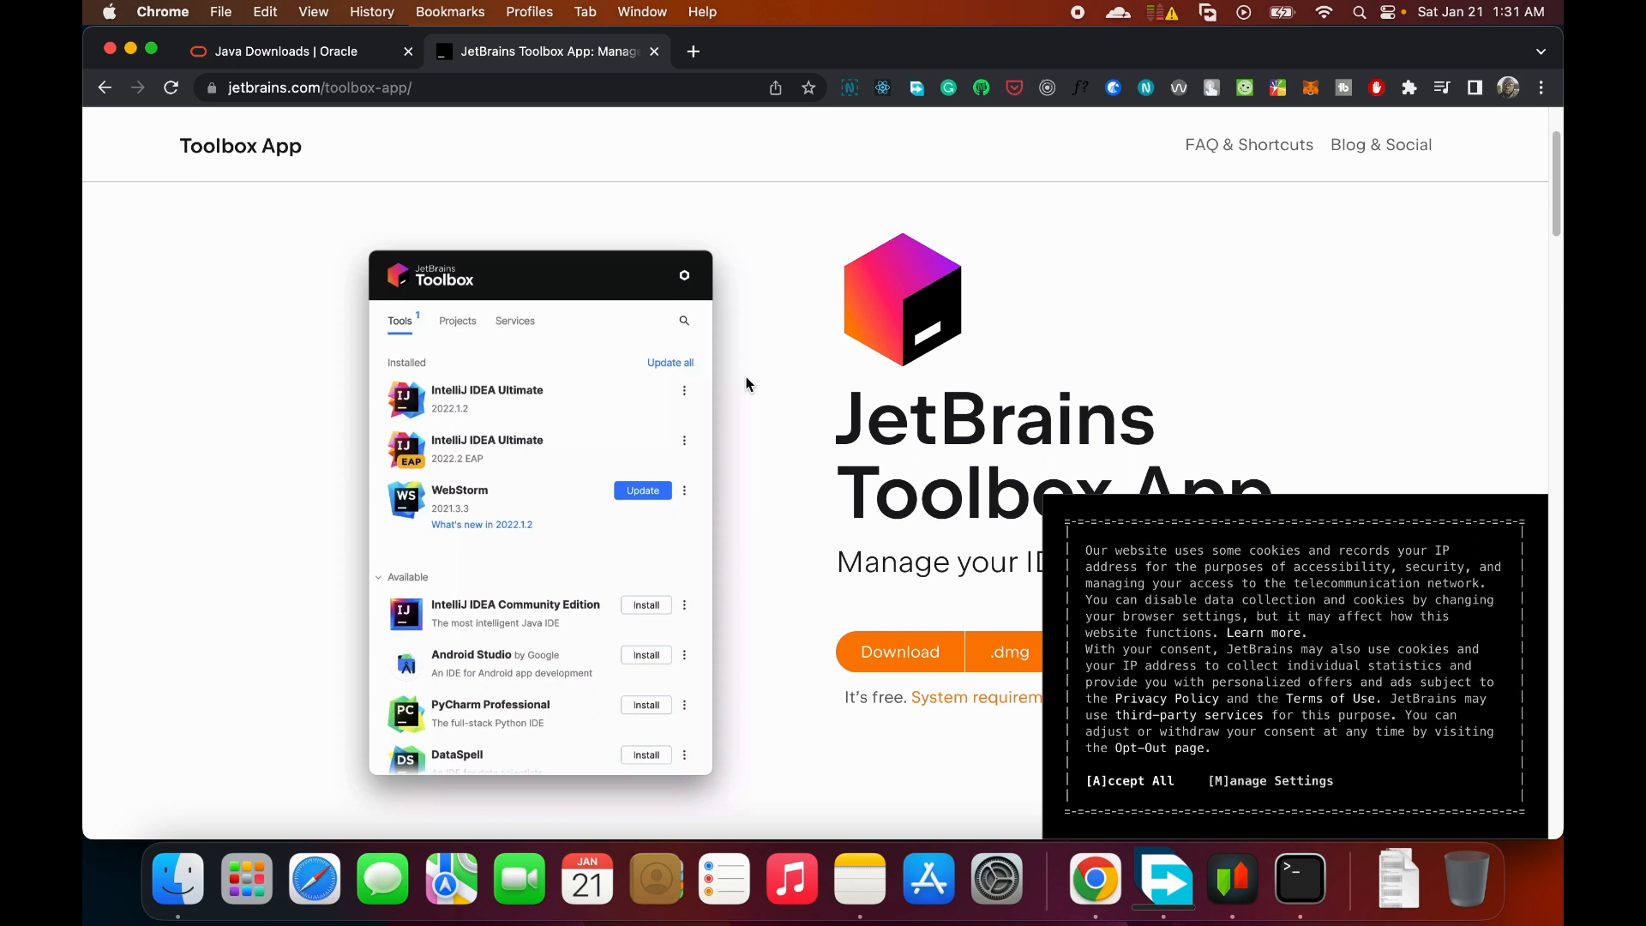
pyautogui.scroll(-3, 797, 371)
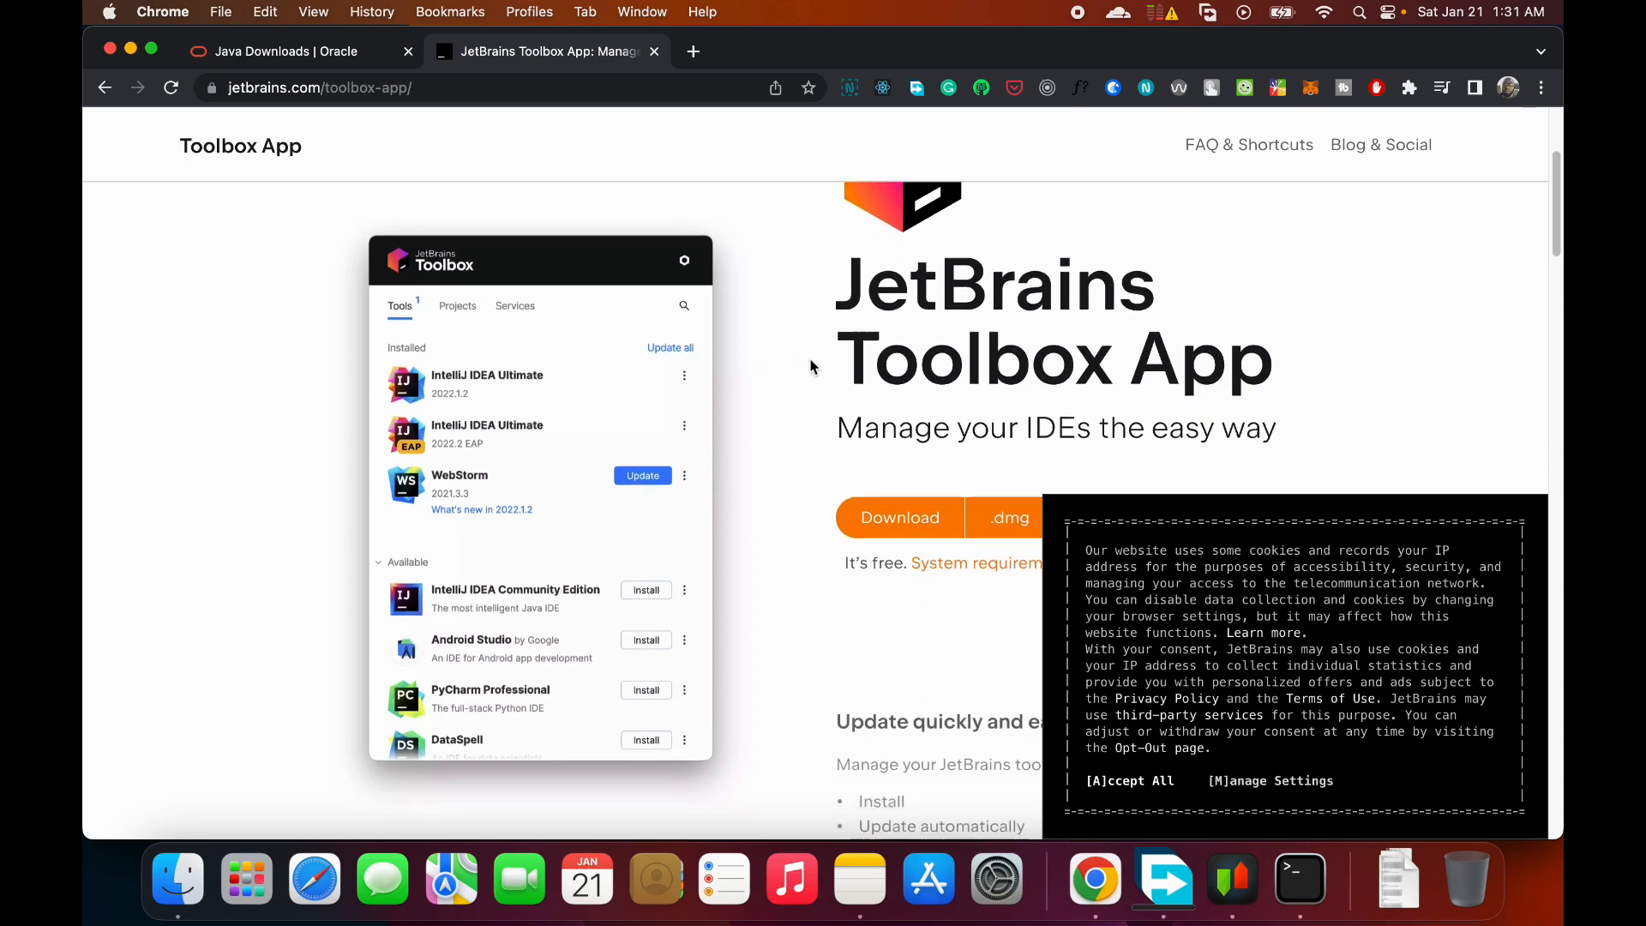
pyautogui.scroll(-2, 810, 366)
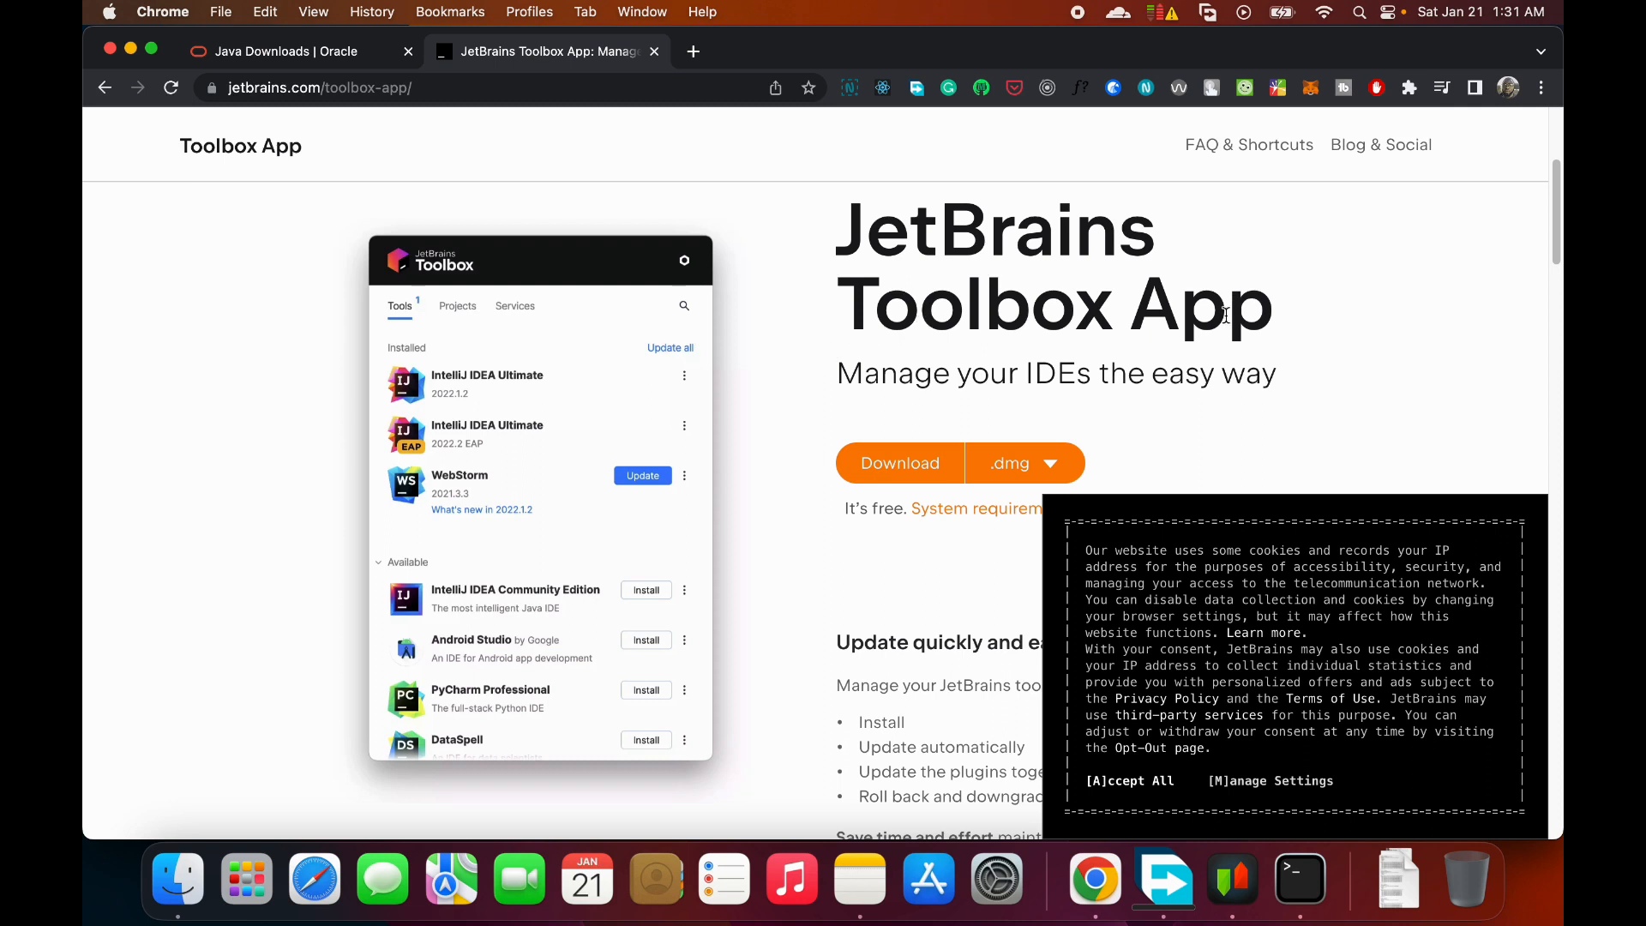
# - Show the installer formats offered for the Toolbox App and examine the .dmg (macOS Apple Silicon) option
pyautogui.click(1063, 468)
pyautogui.scroll(-3, 1125, 395)
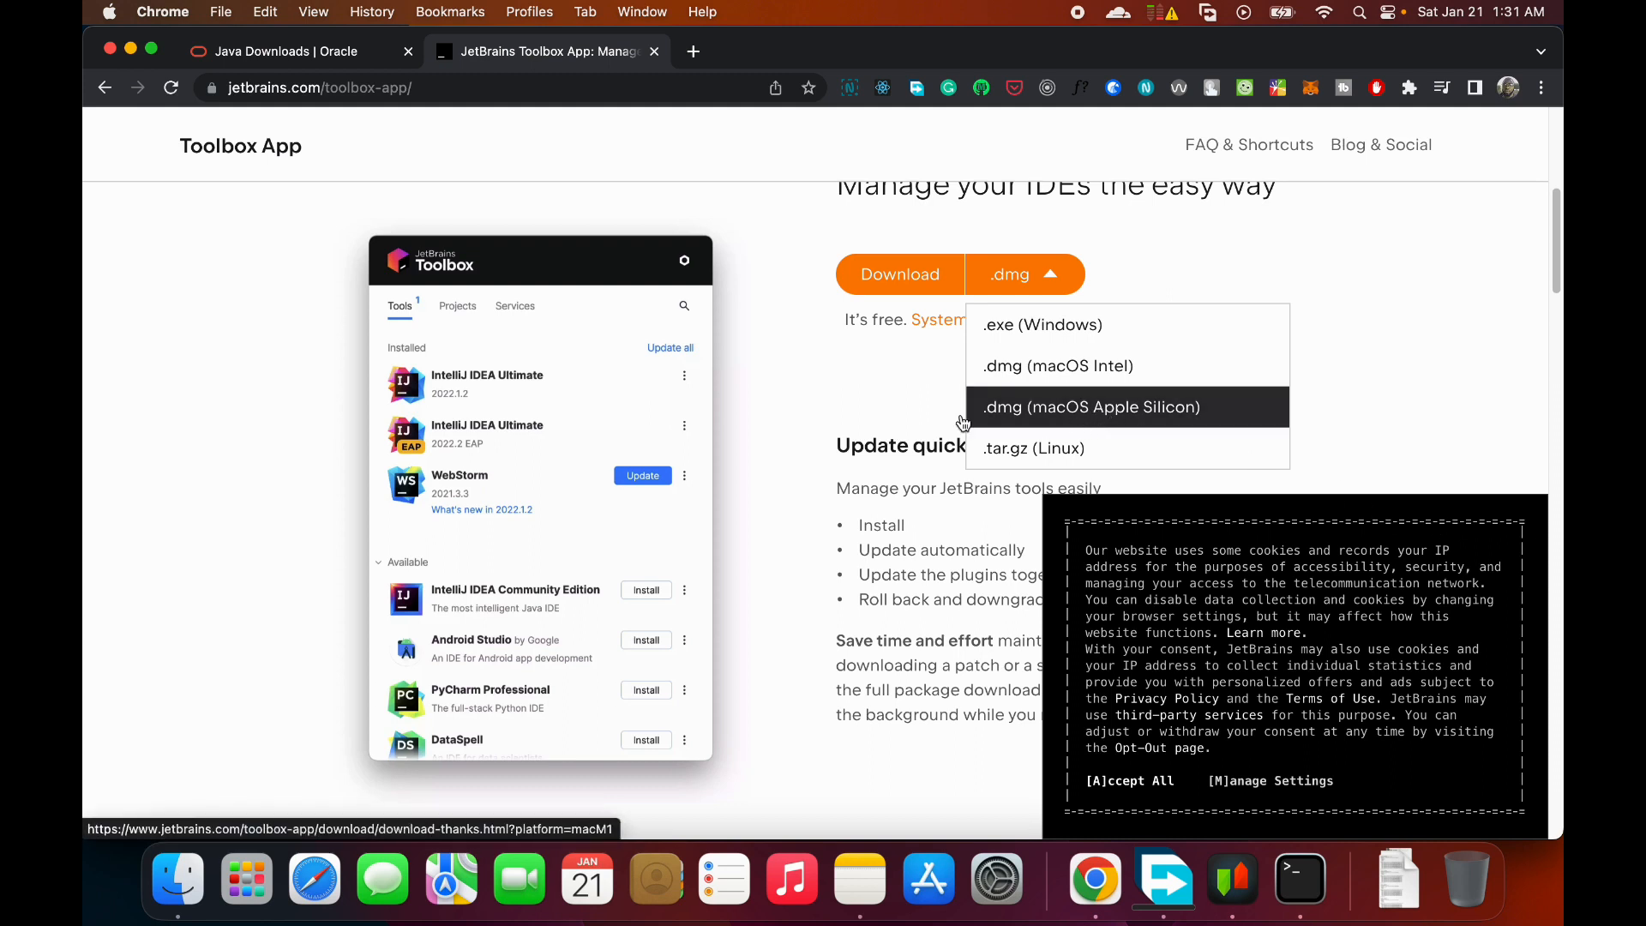
pyautogui.scroll(-1, 871, 422)
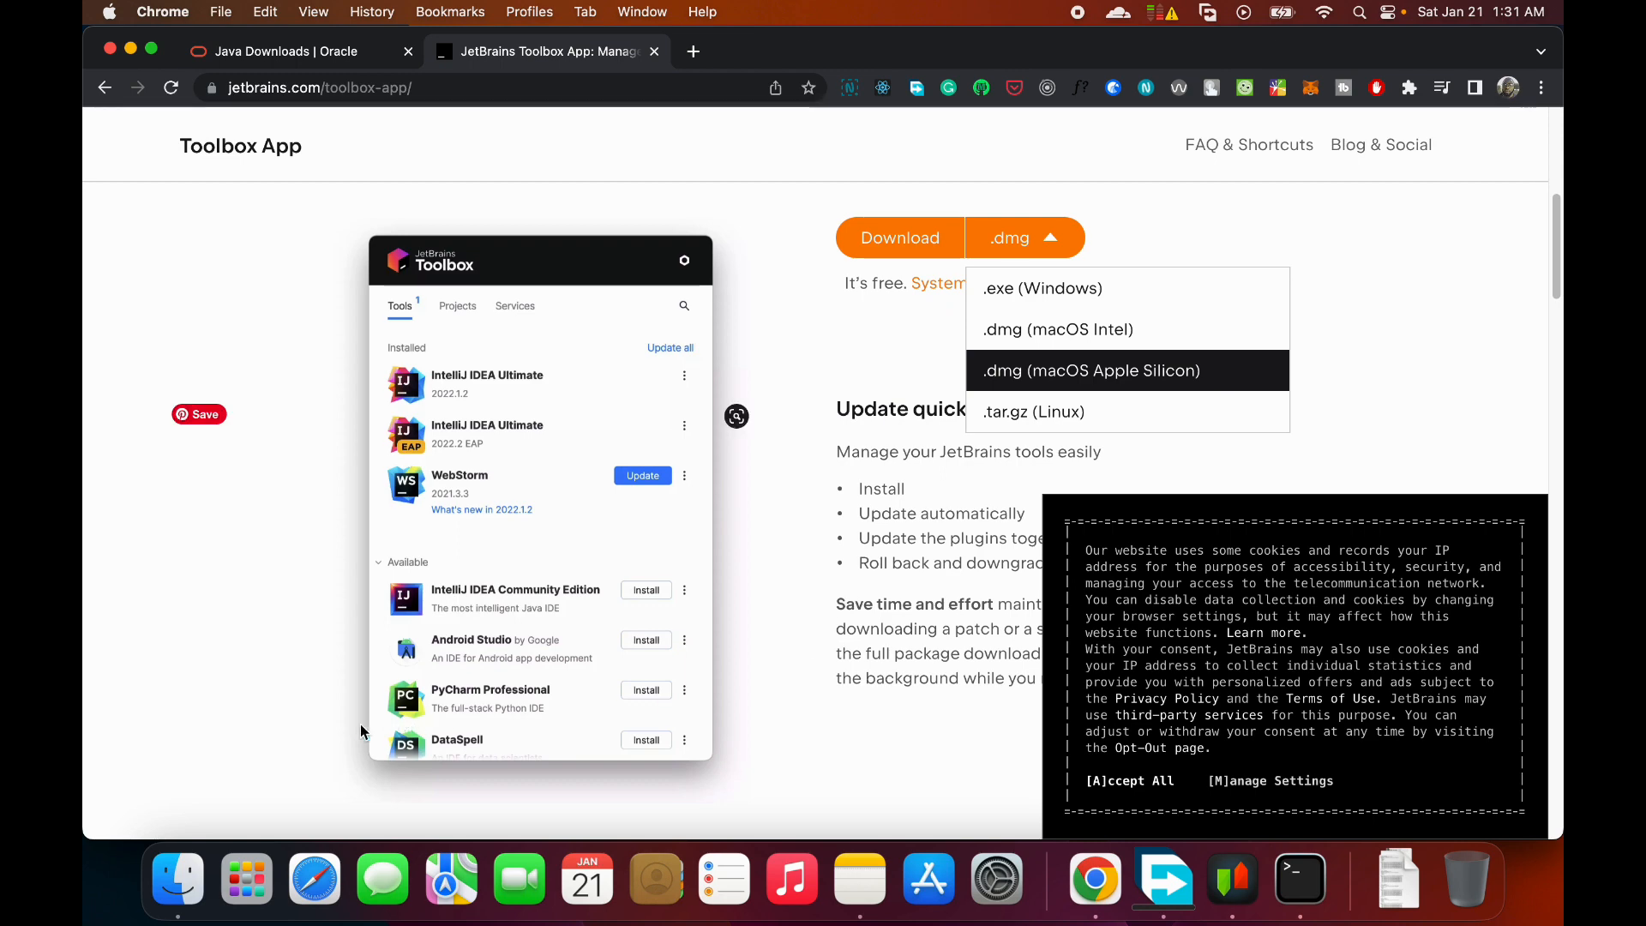
# - Switch to Finder, open jetbrains-toolbox-1.27.2.13801-arm64.dmg from Downloads, and copy JetBrains Toolbox into the Applications folder
pyautogui.click(178, 878)
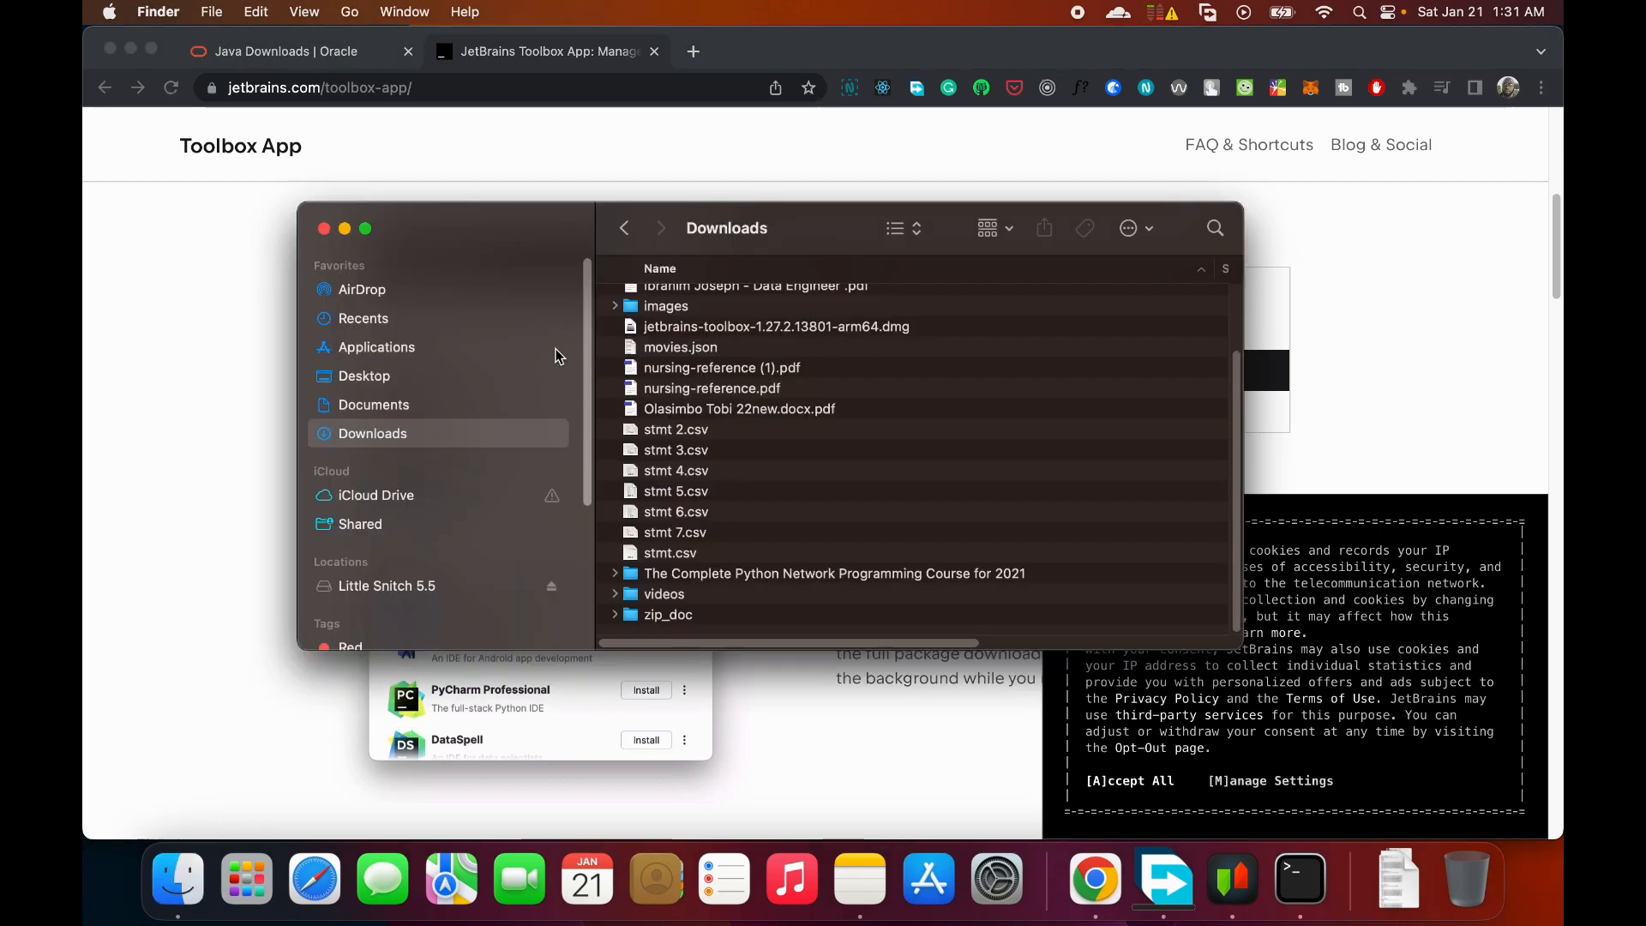
pyautogui.doubleClick(743, 328)
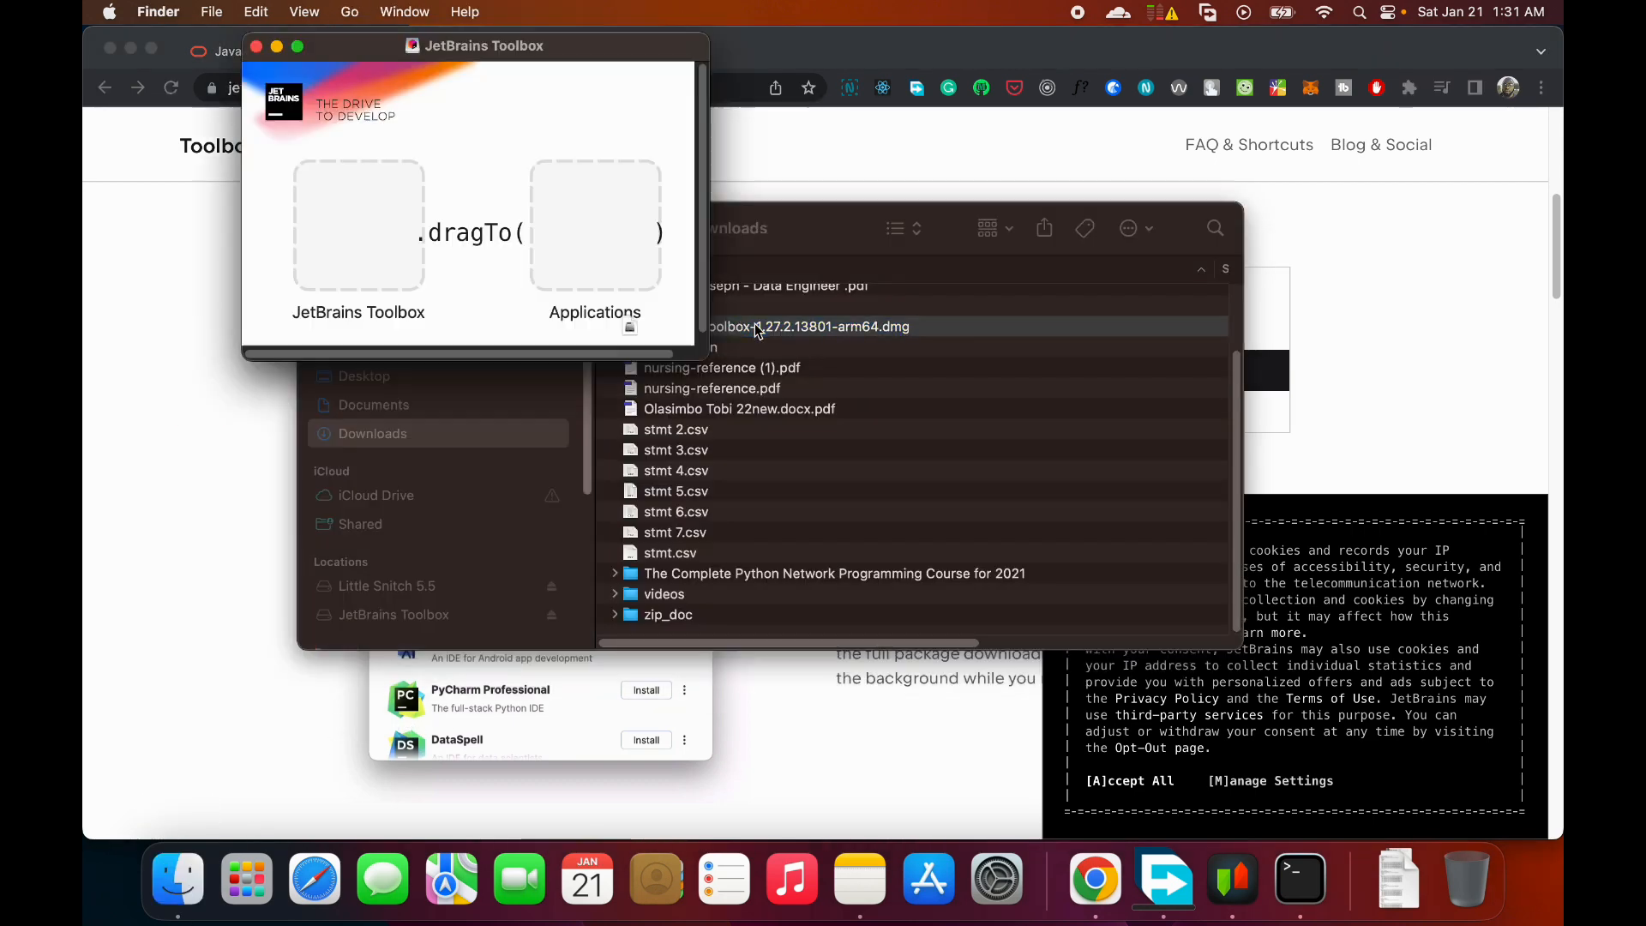
pyautogui.moveTo(360, 224); pyautogui.dragTo(597, 213)
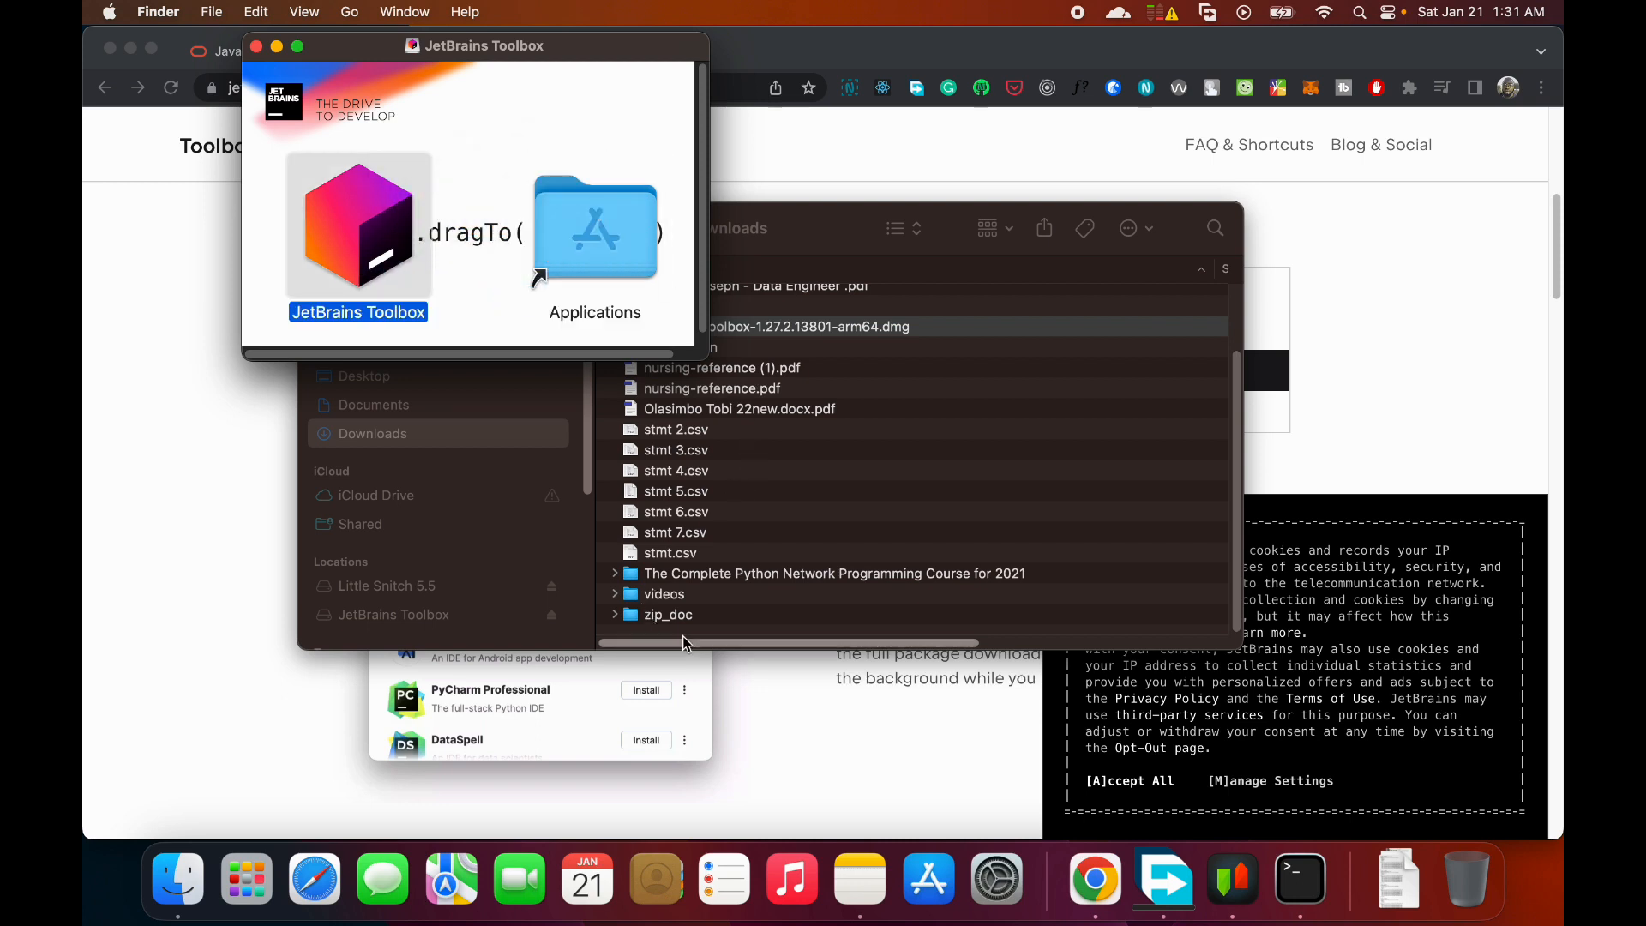
# - Close the Finder Downloads window and the JetBrains Toolbox disk image window
pyautogui.click(1333, 188)
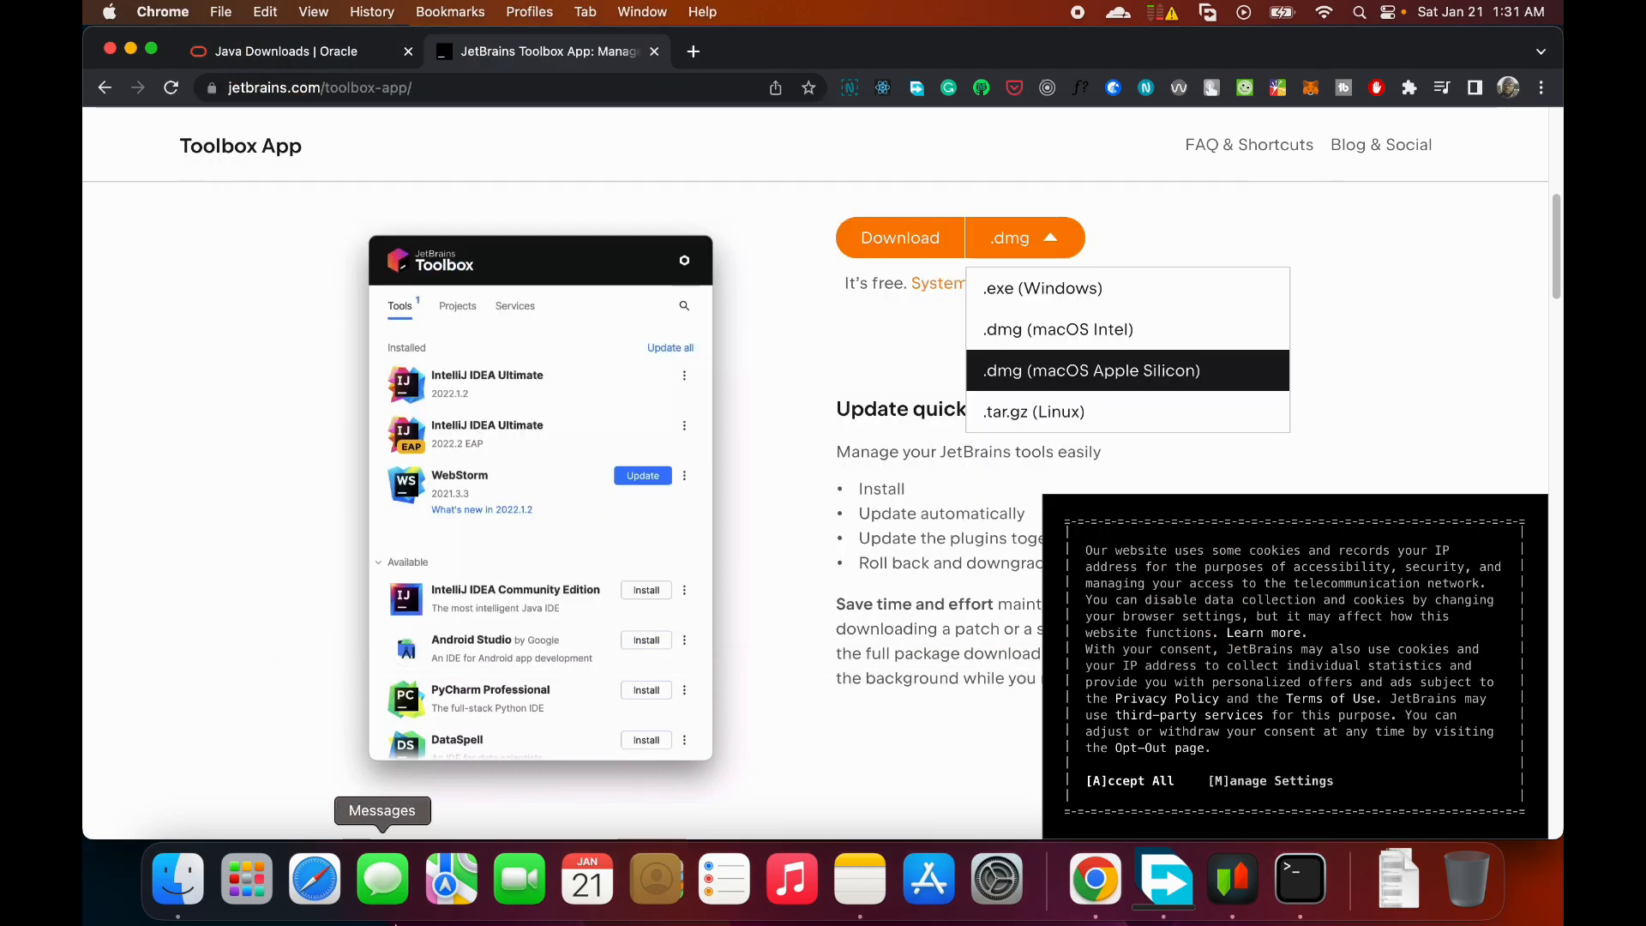
pyautogui.click(177, 879)
pyautogui.click(915, 227)
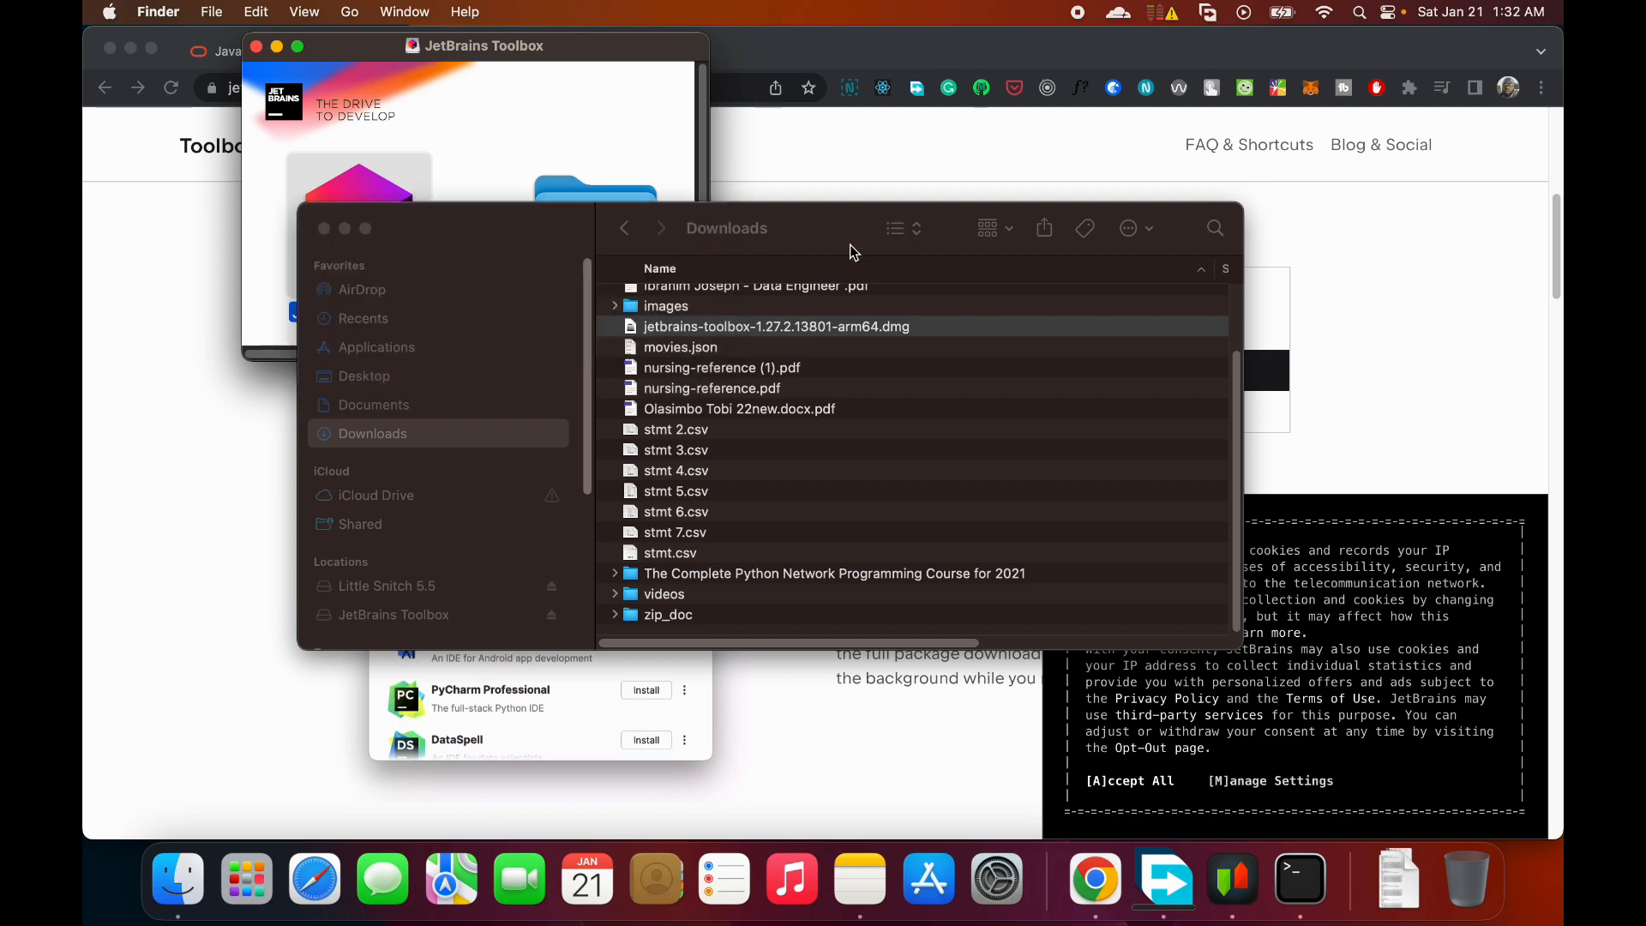
pyautogui.moveTo(851, 244); pyautogui.dragTo(954, 230)
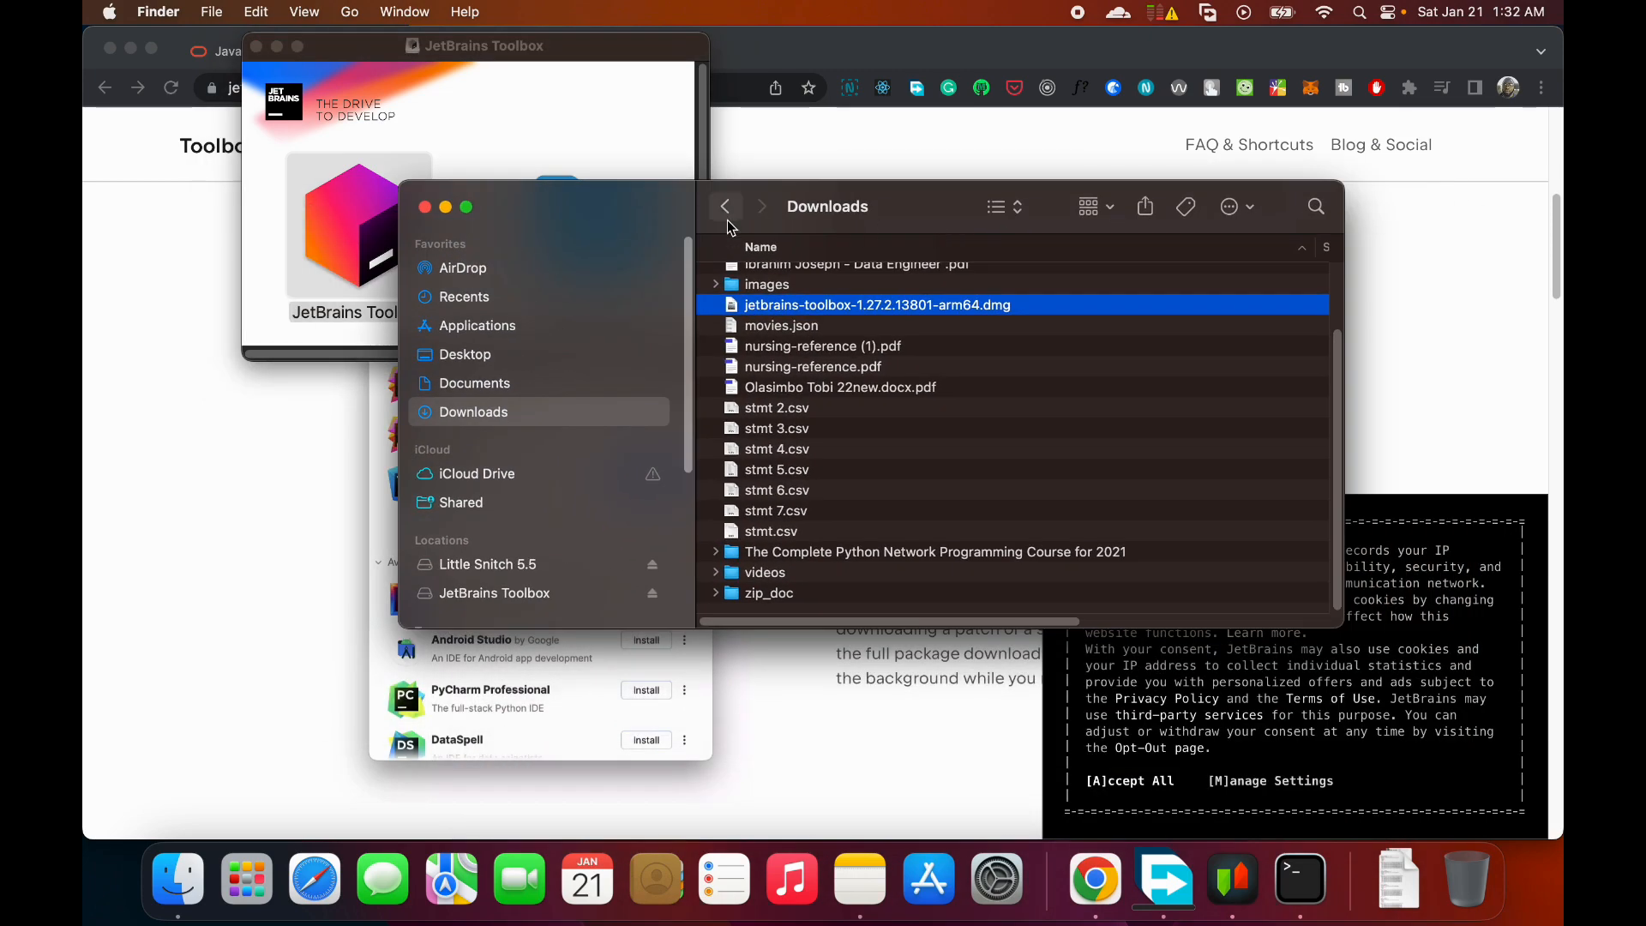
pyautogui.hotkey('ctrl', 'Up')
pyautogui.hotkey('ctrl', 'Up')
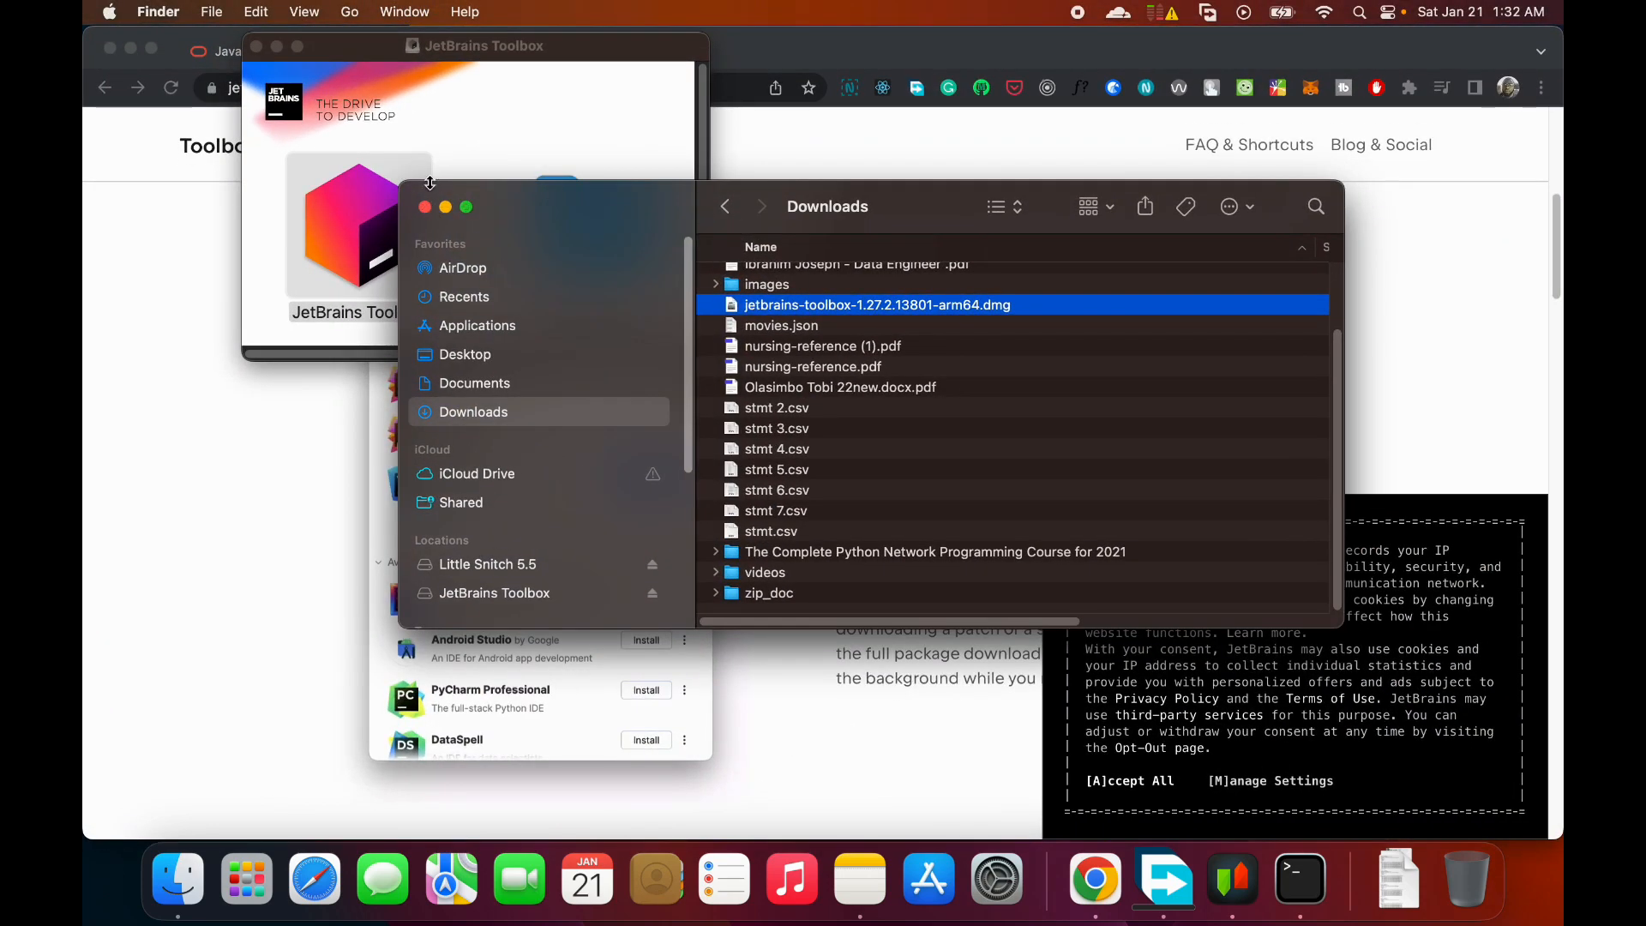
pyautogui.click(425, 206)
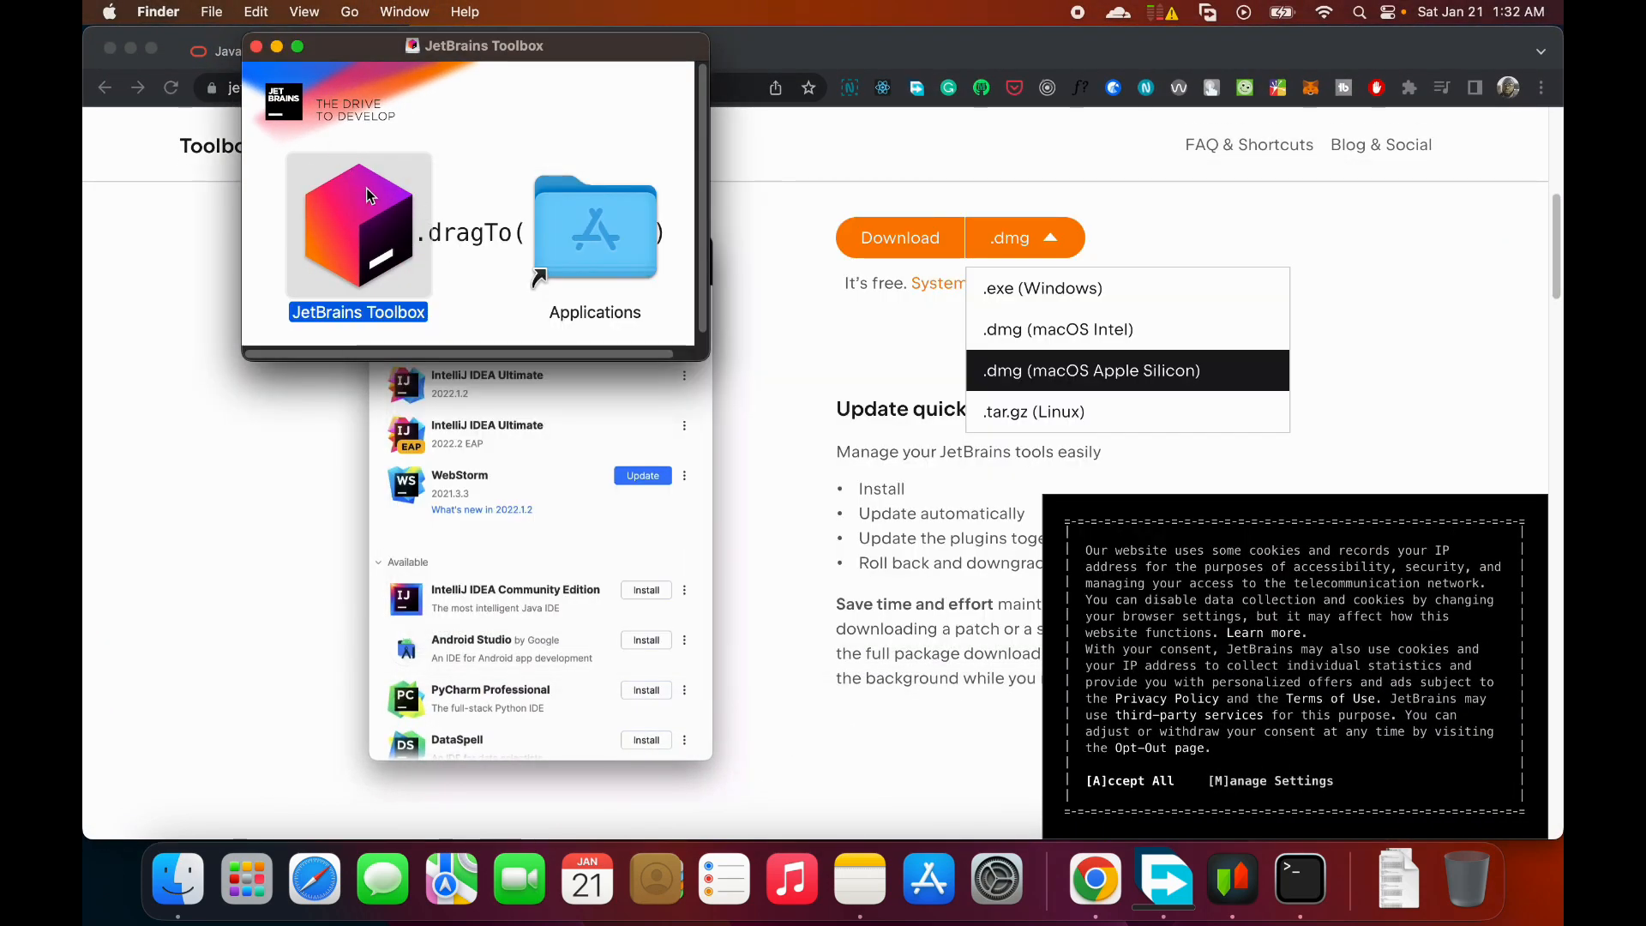
pyautogui.click(255, 47)
# - Launch JetBrains Toolbox by searching for "tool" in Spotlight
pyautogui.press('super+space')
pyautogui.write('t')
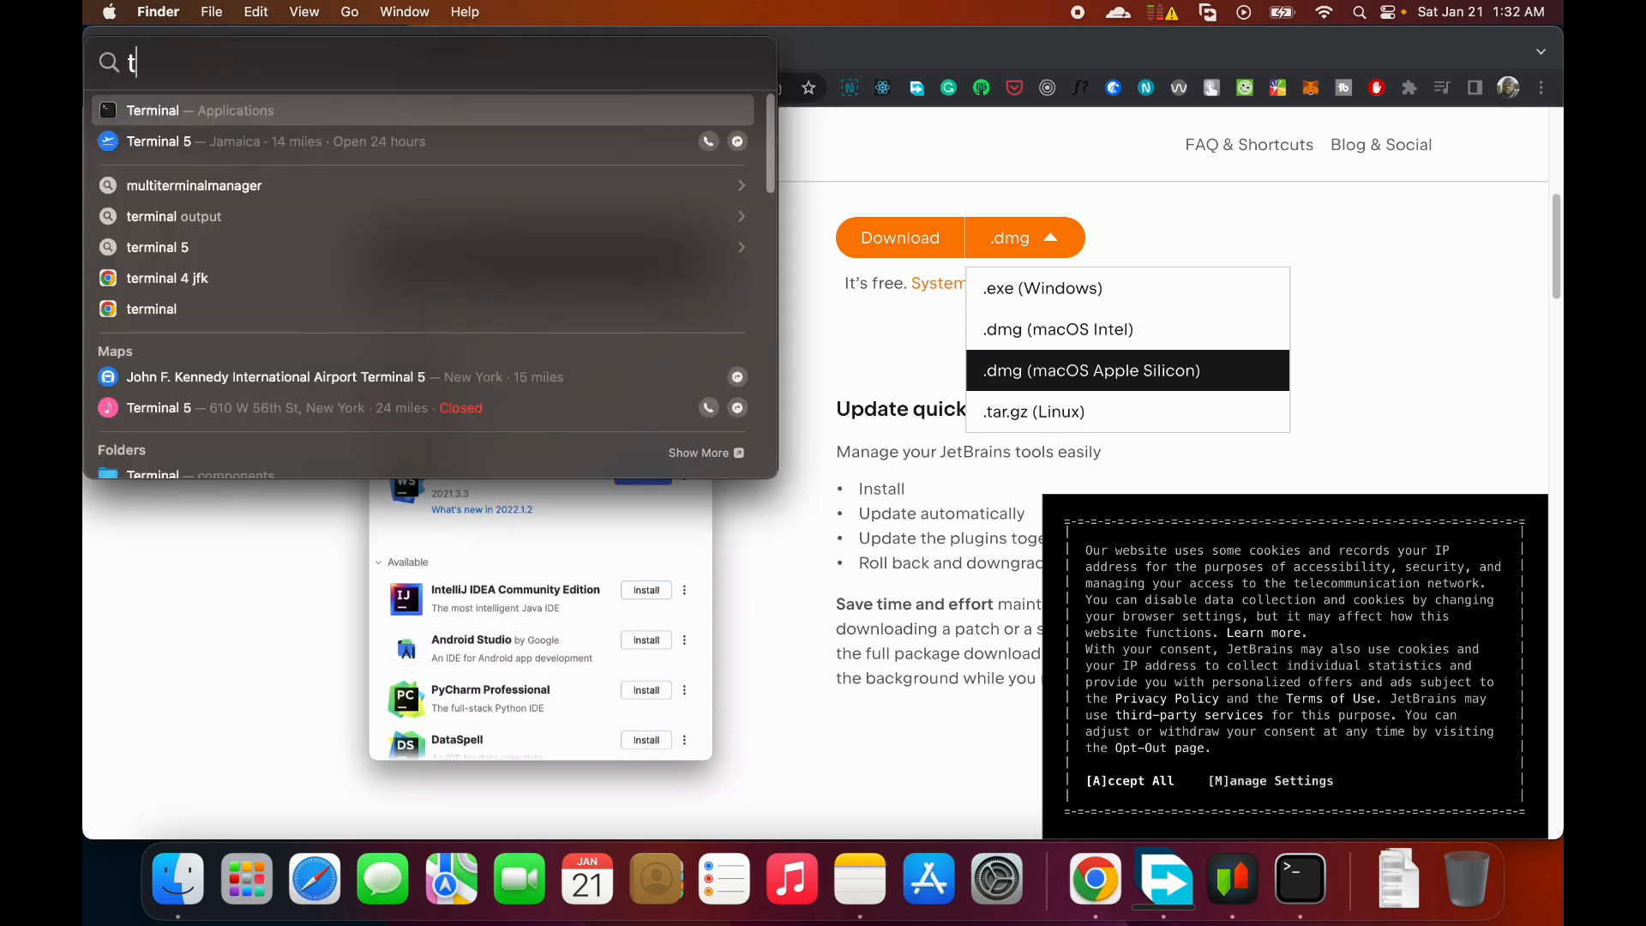
pyautogui.write('ool')
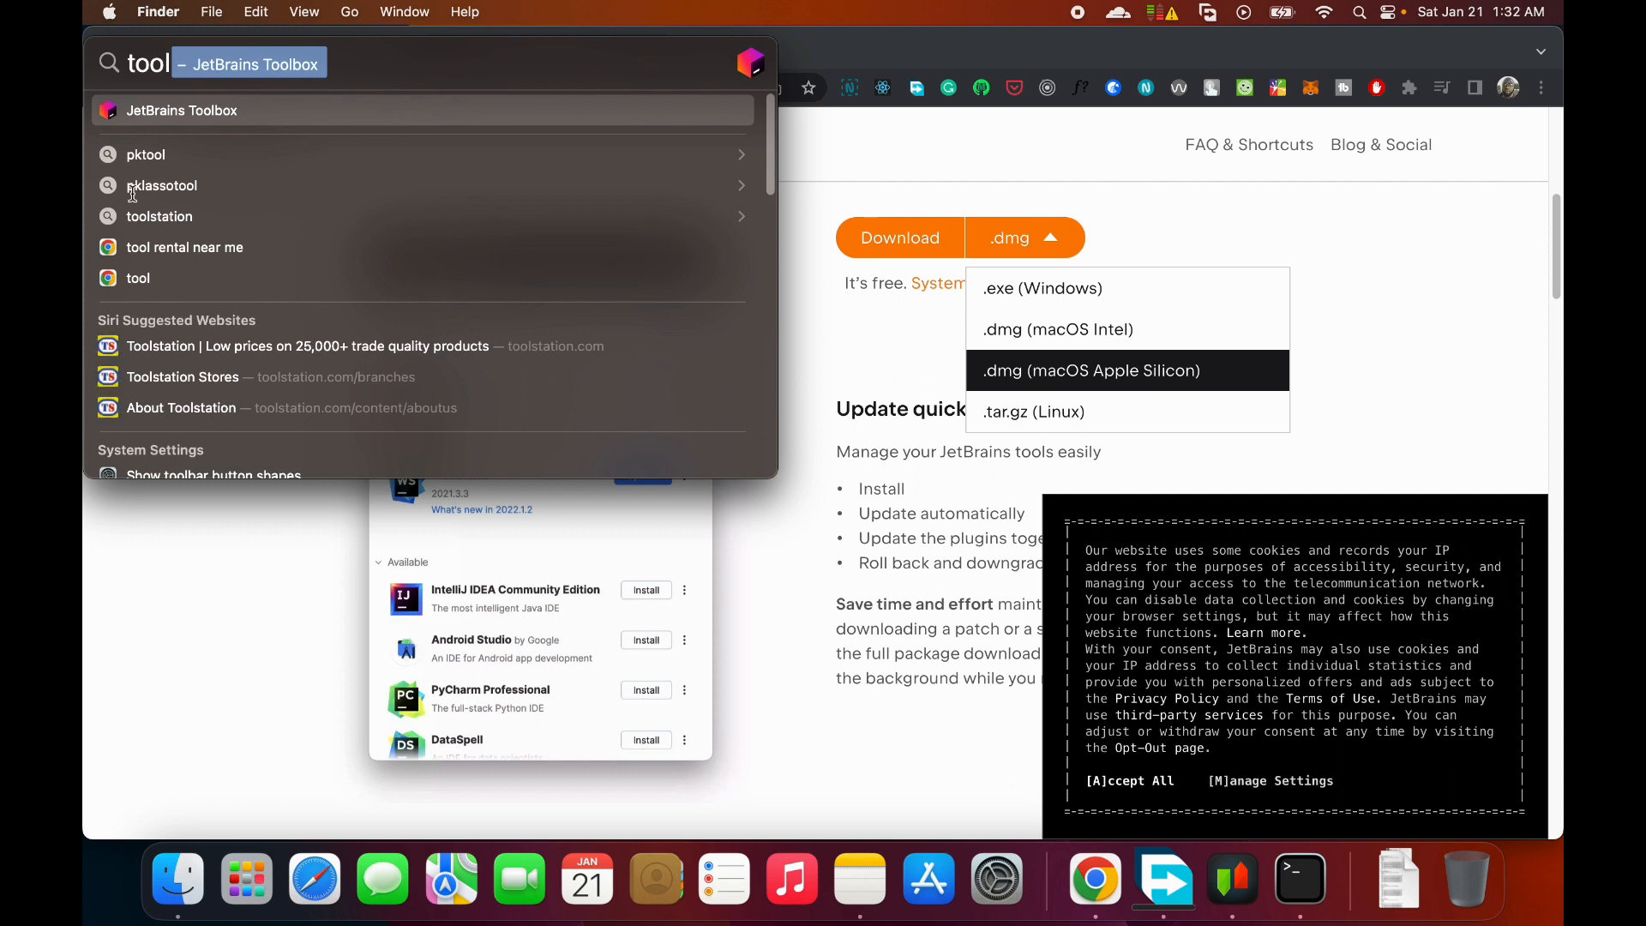
pyautogui.press('Return')
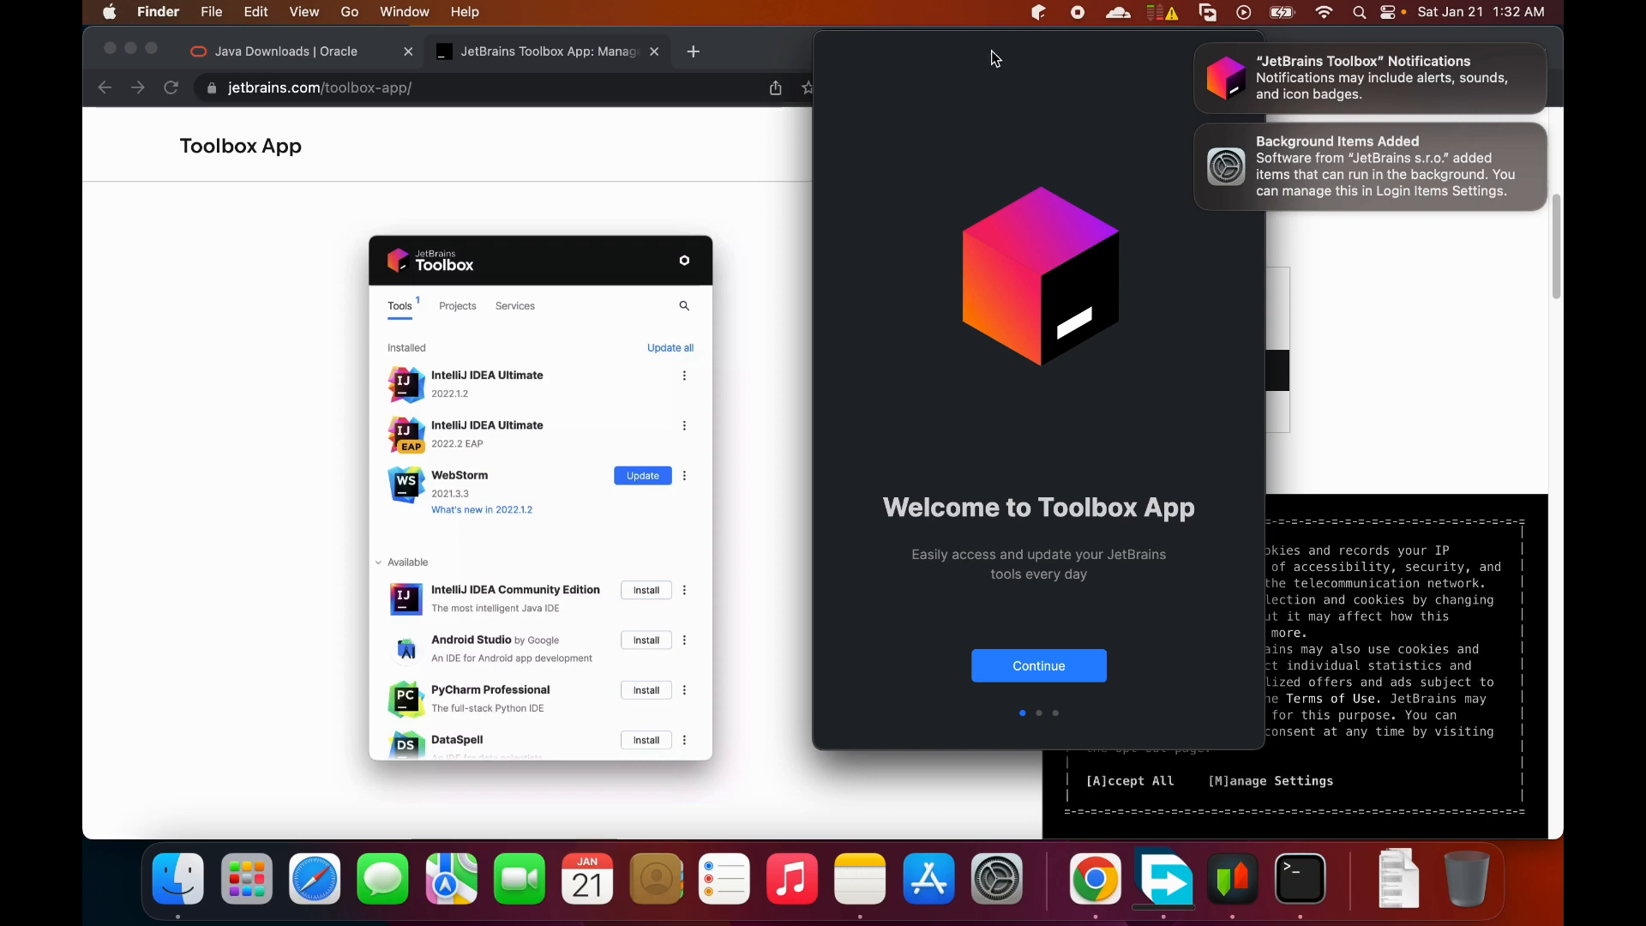
# - Continue past the Toolbox App welcome page, return from the Configure page to the JetBrains User Agreement, and read it through
pyautogui.click(1029, 669)
pyautogui.click(1032, 665)
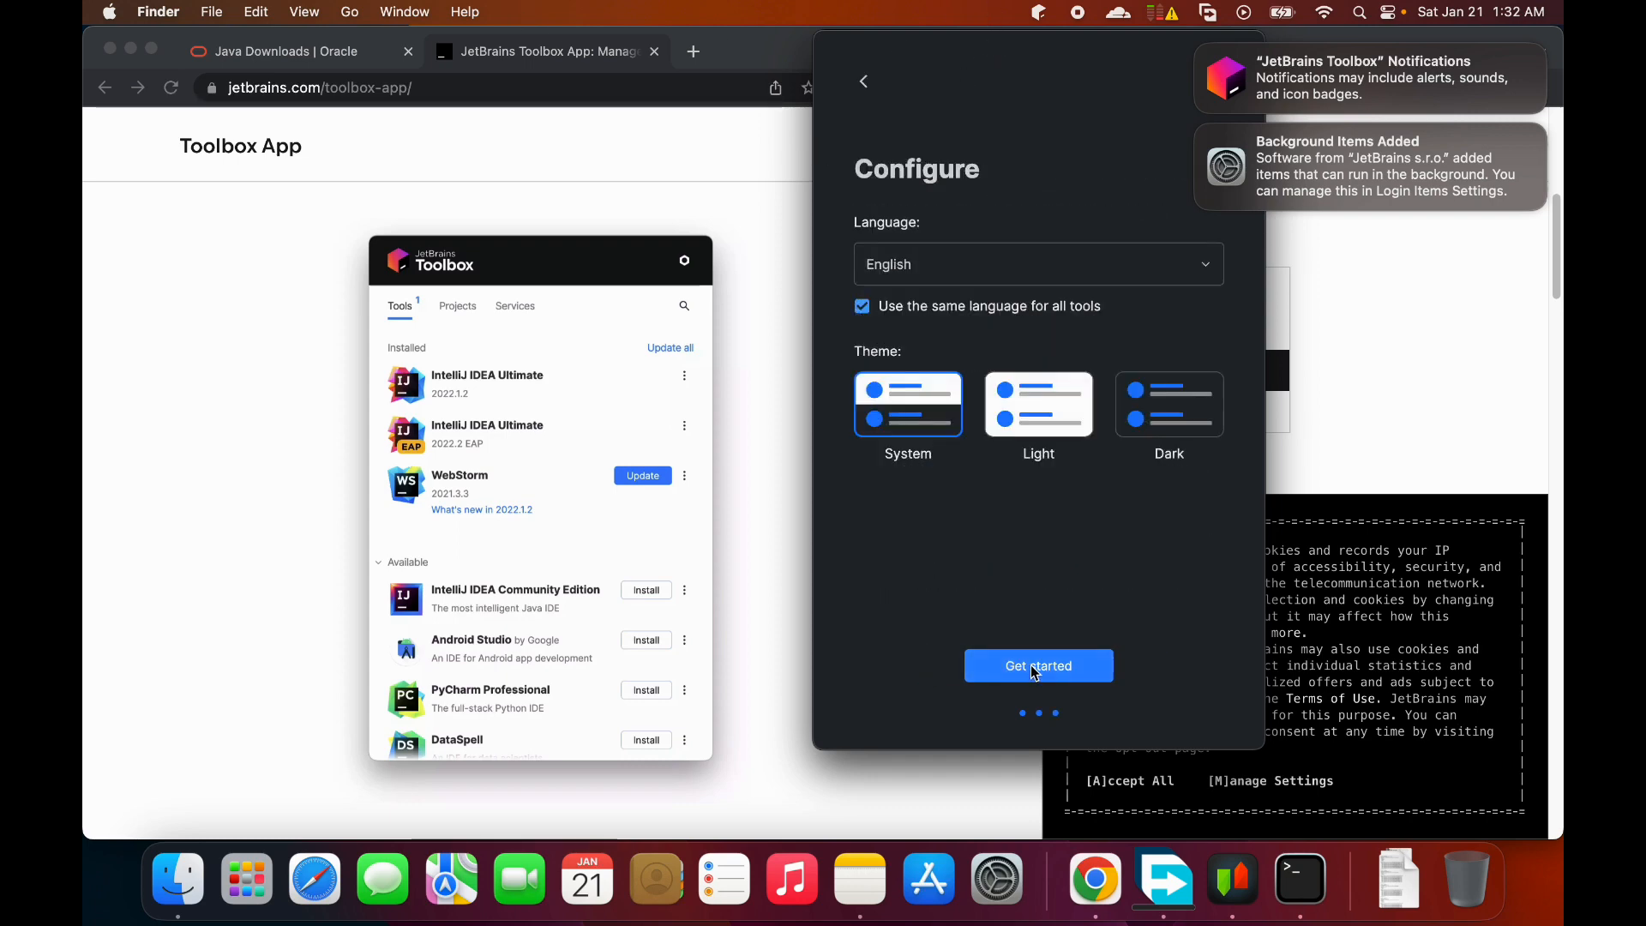
pyautogui.click(866, 82)
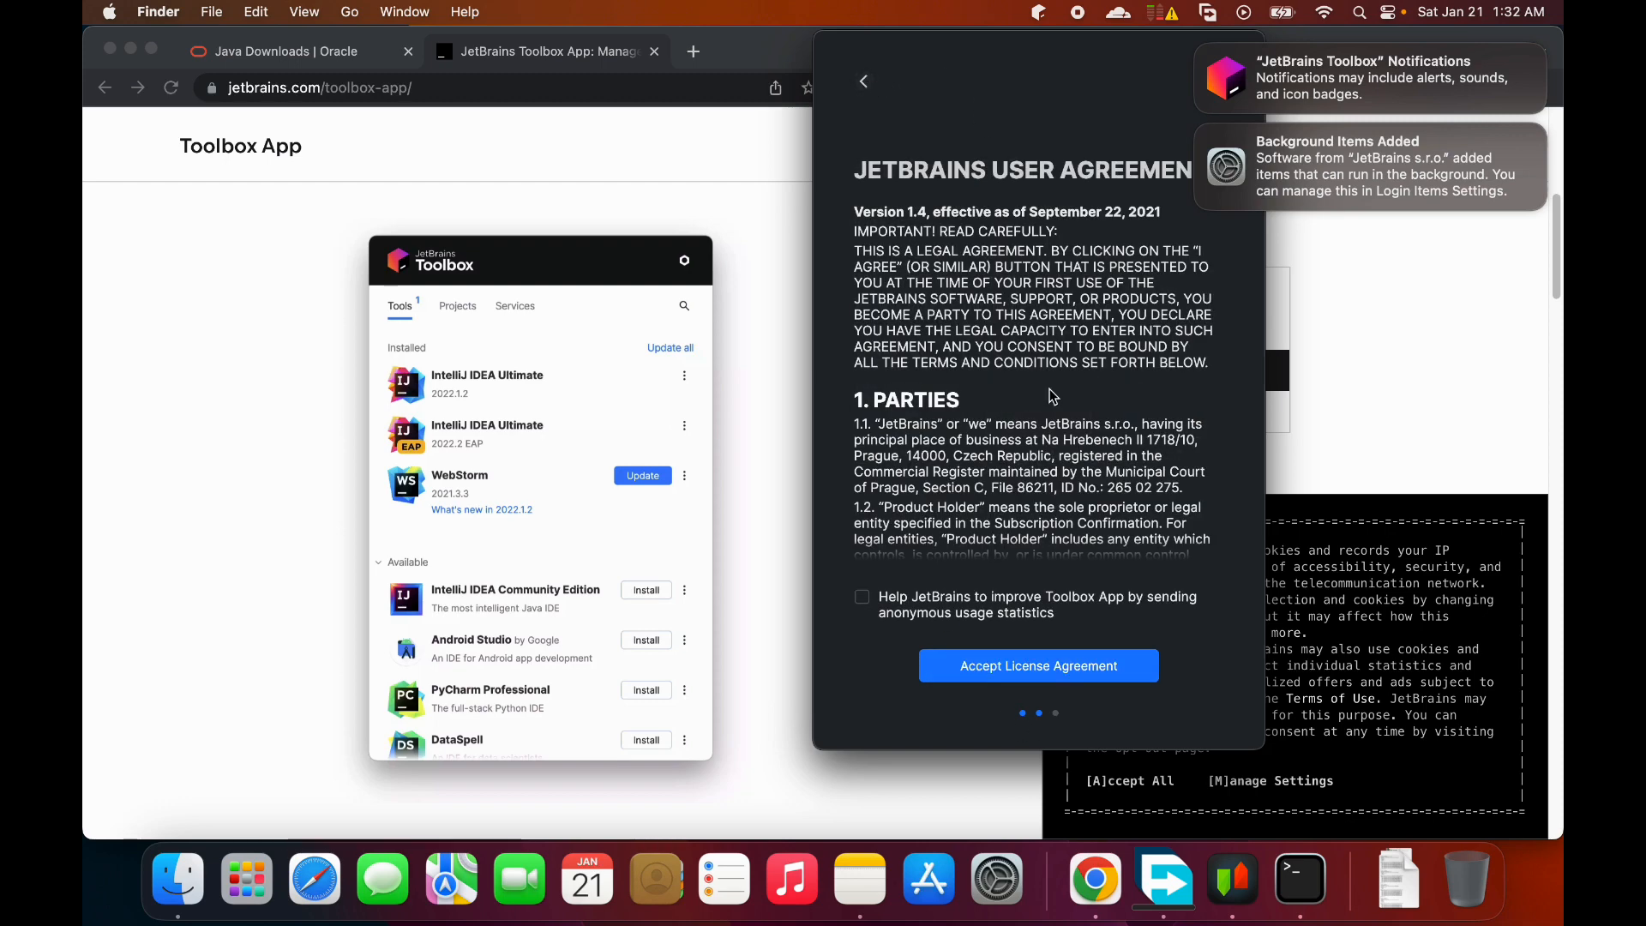
pyautogui.scroll(-20, 1048, 396)
pyautogui.scroll(-15, 1048, 396)
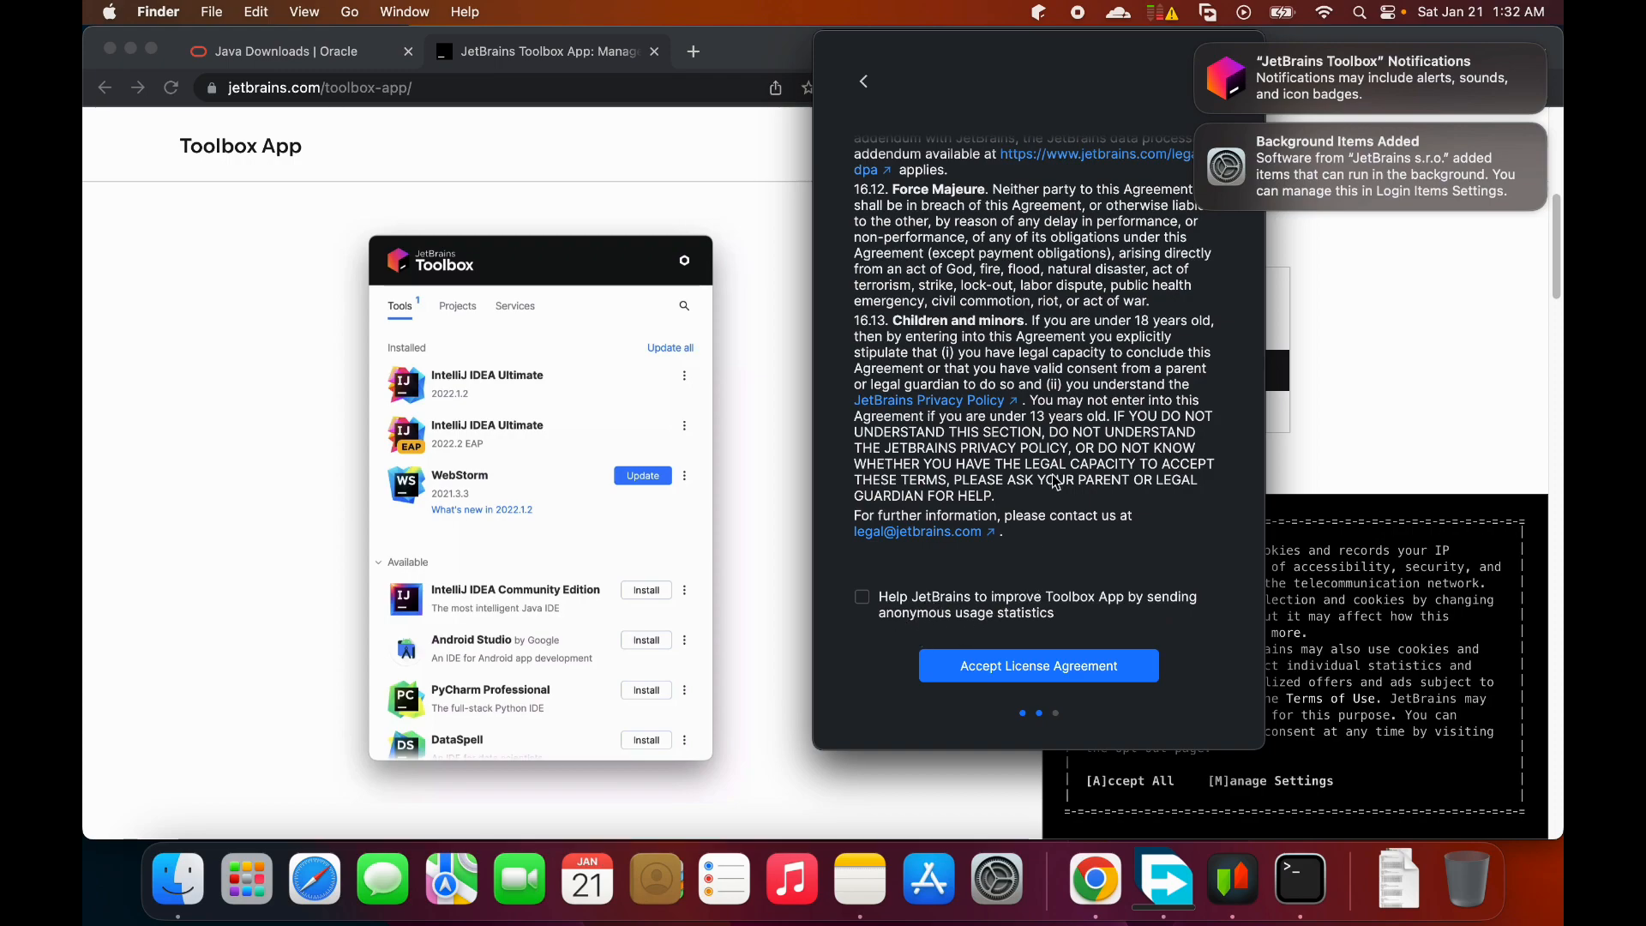
pyautogui.scroll(10, 1053, 480)
pyautogui.scroll(15, 1053, 480)
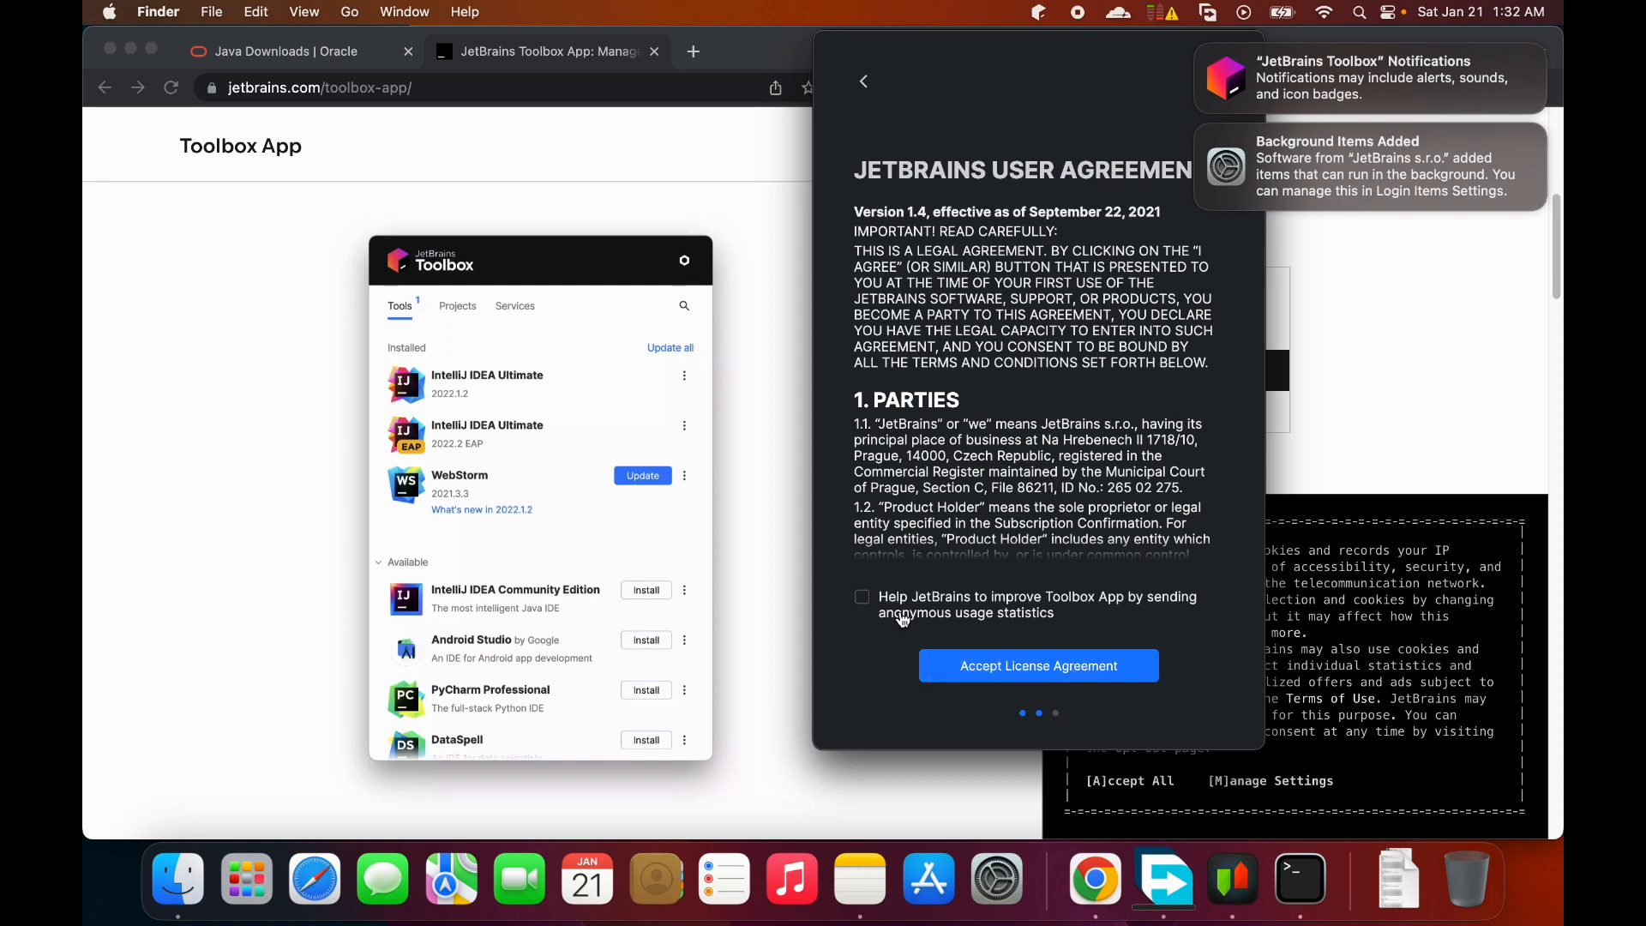
# - Allow sending anonymous usage statistics to JetBrains and accept the license agreement
pyautogui.click(871, 602)
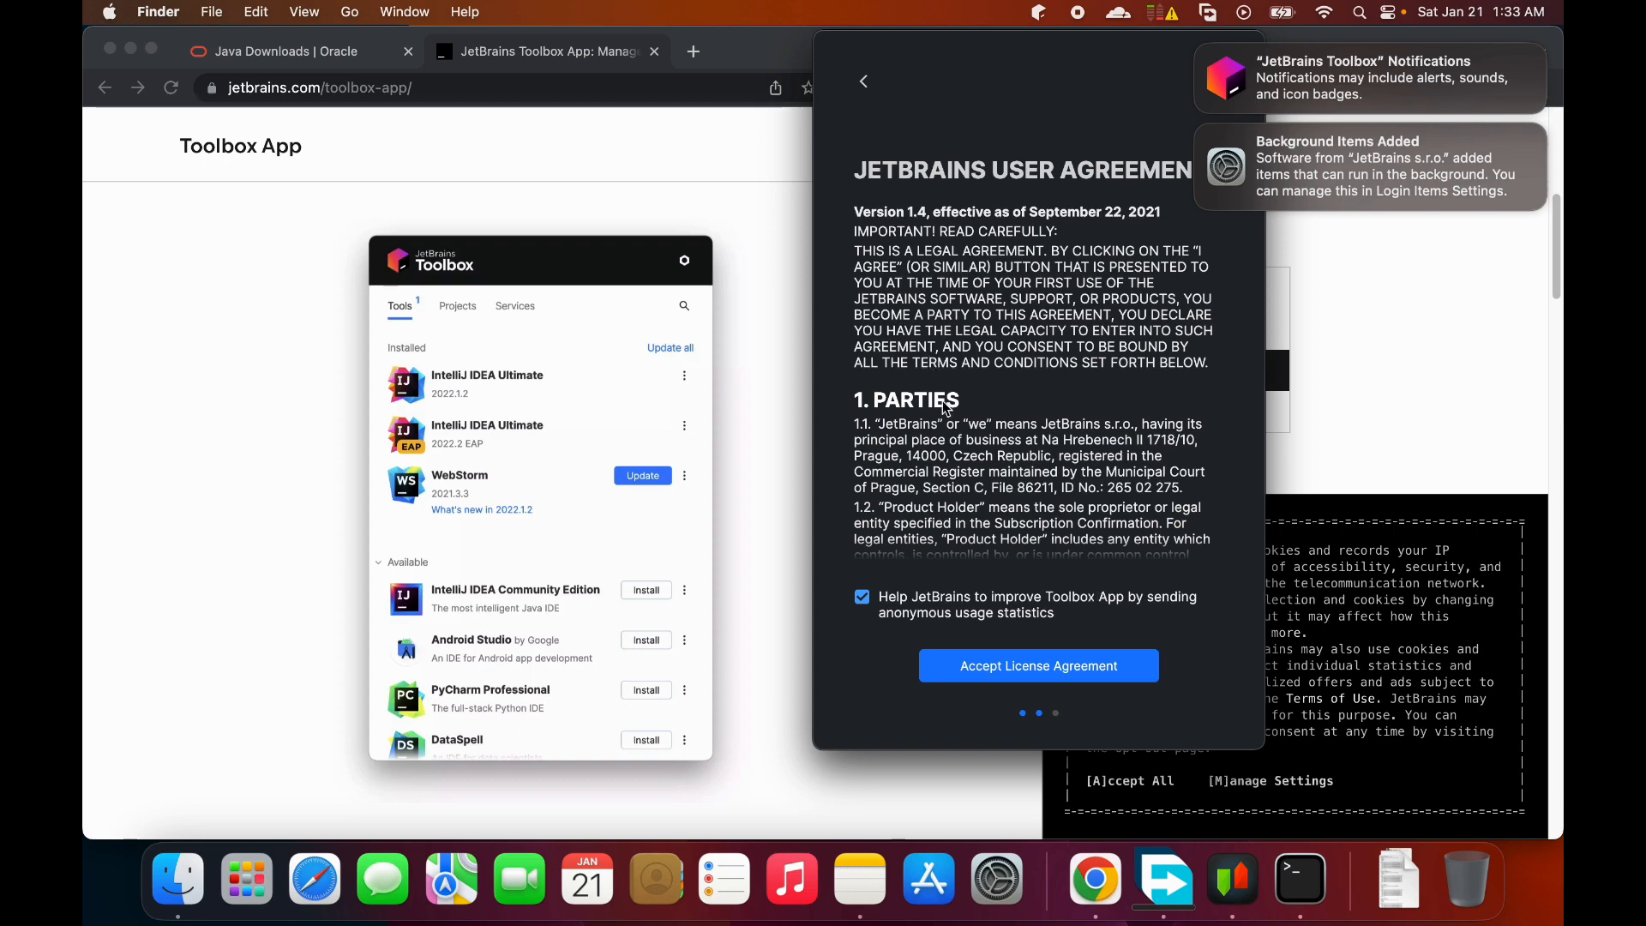
pyautogui.scroll(-2, 1076, 448)
pyautogui.scroll(-7, 1076, 451)
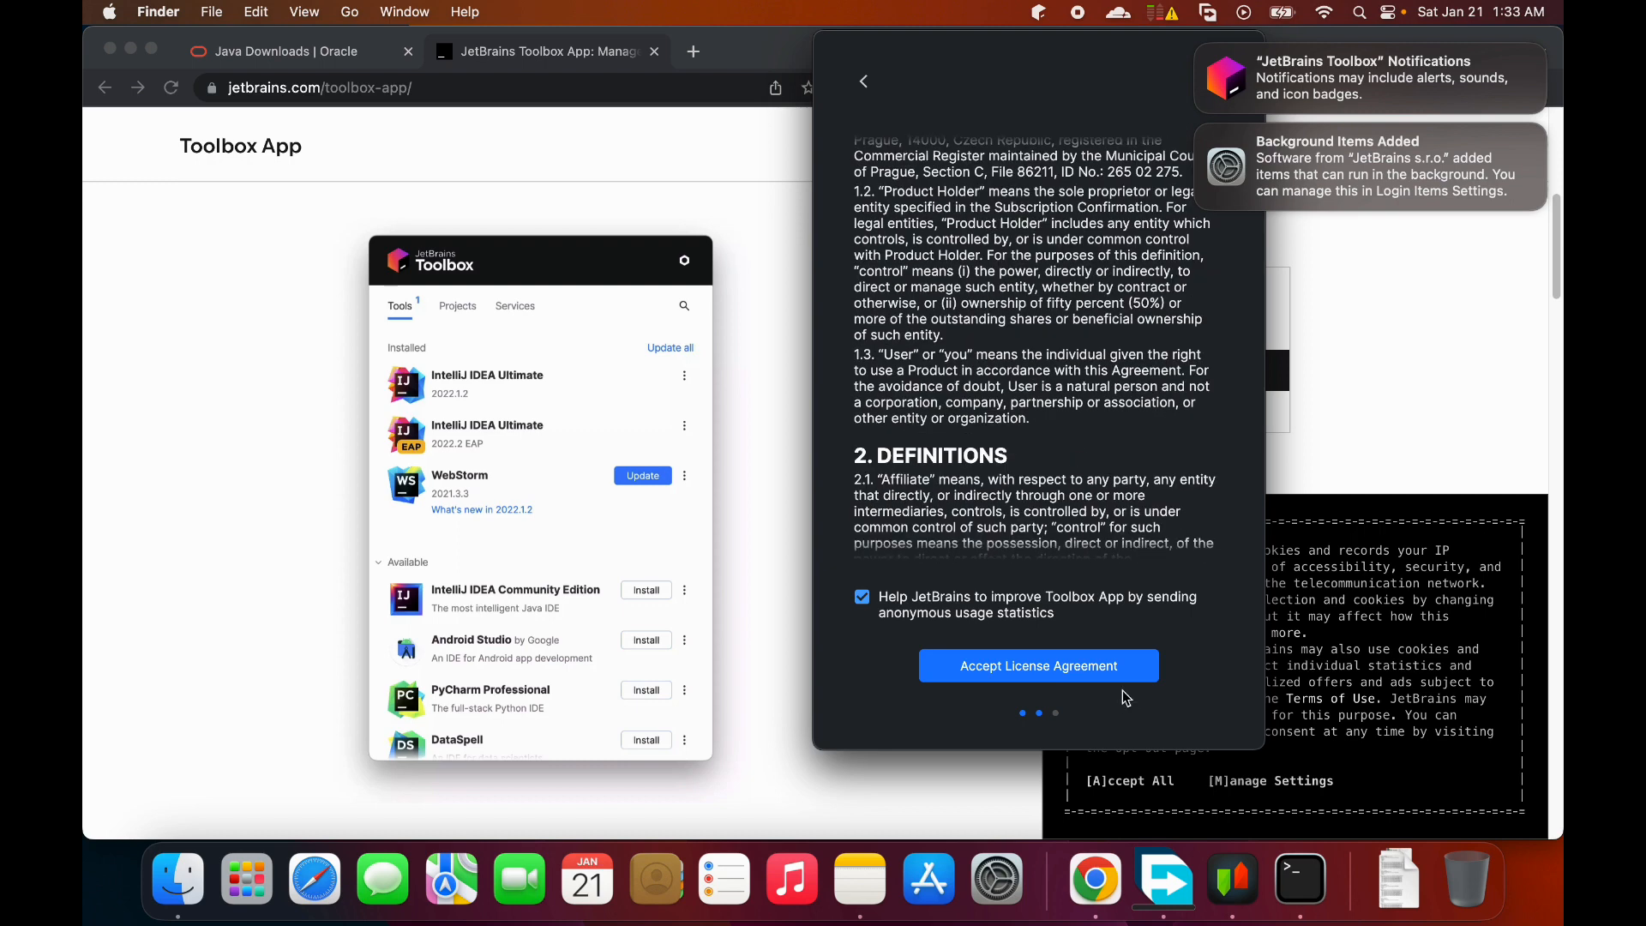
pyautogui.click(1106, 667)
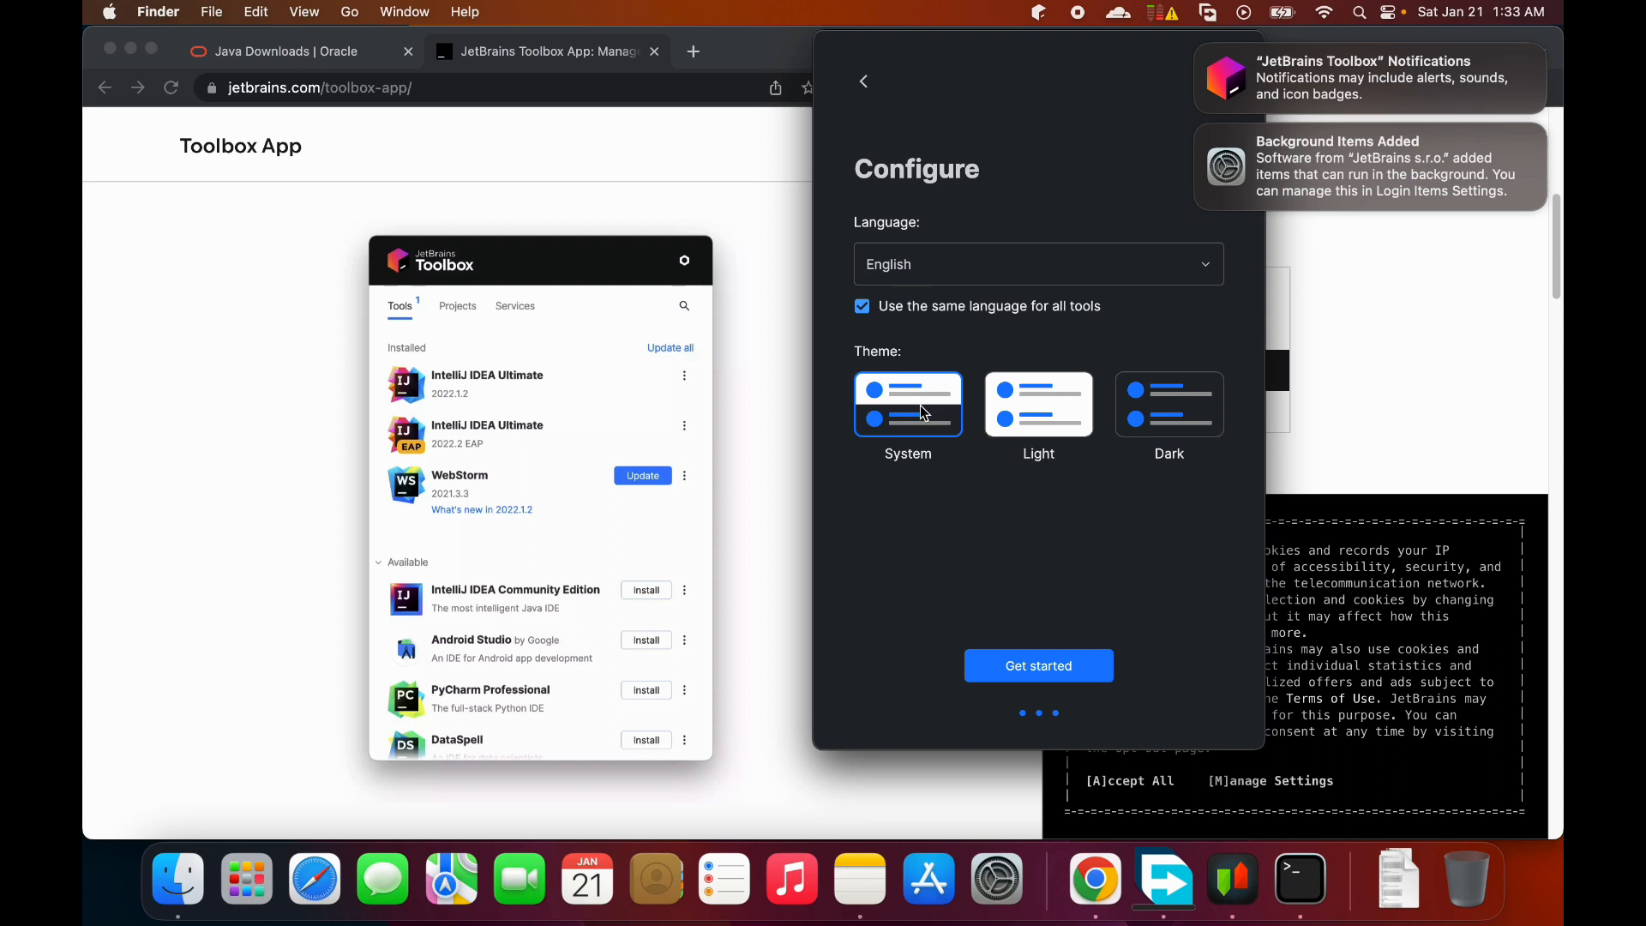
# - Set the Toolbox theme to Dark and finish the initial configuration
pyautogui.click(1196, 438)
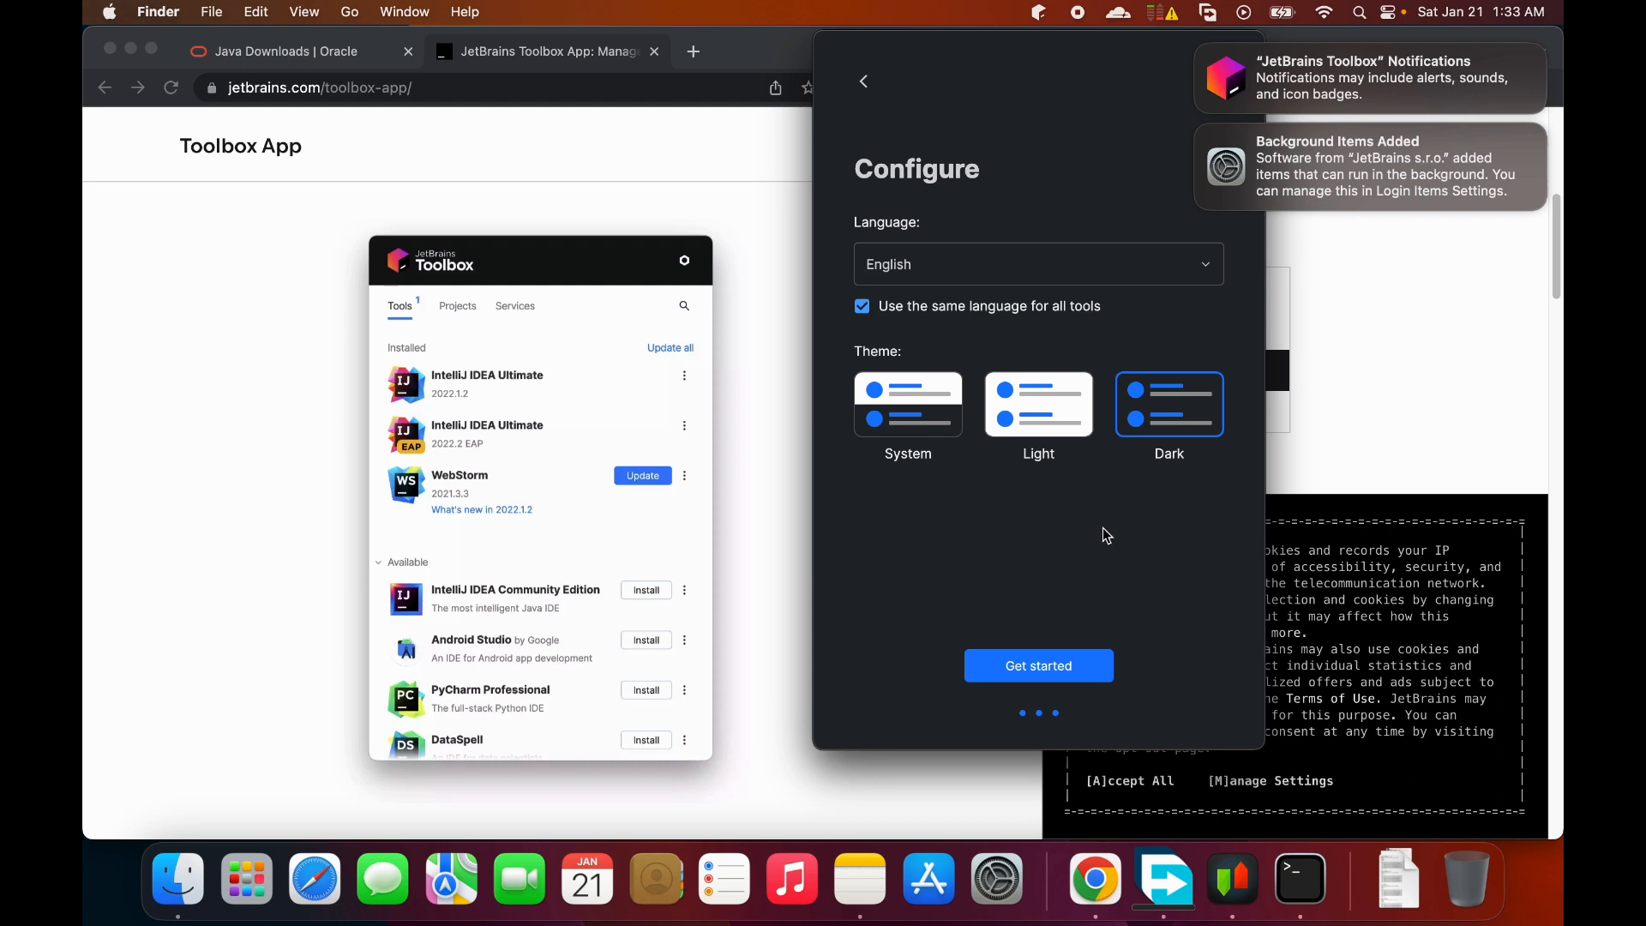
pyautogui.click(1091, 669)
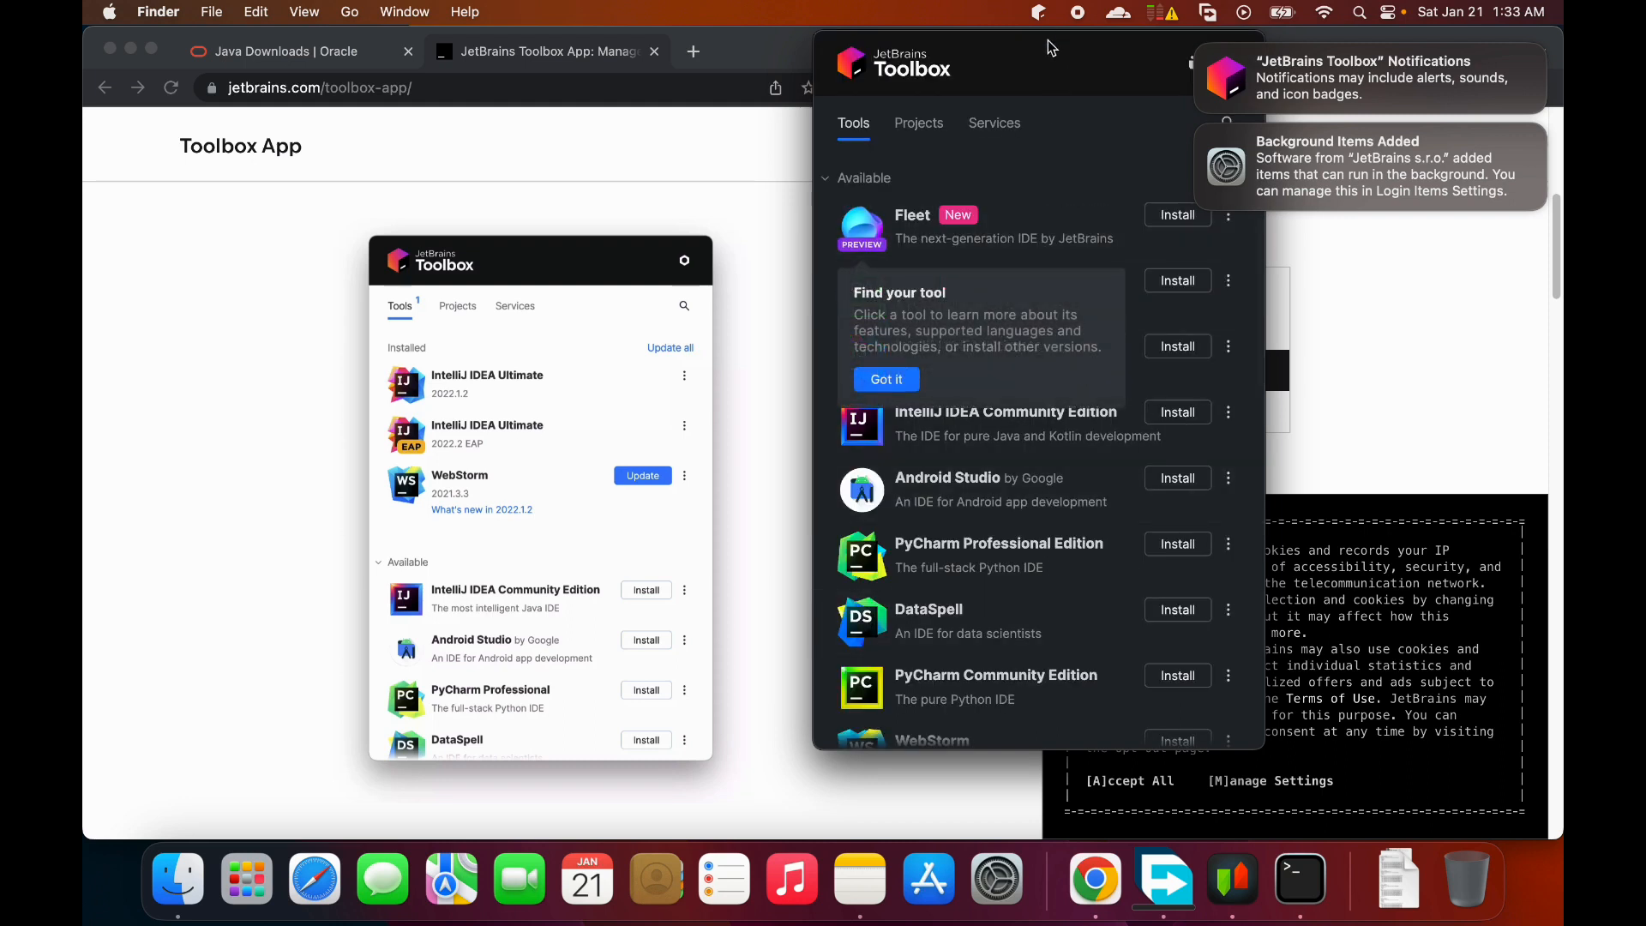
# - Dismiss the tool-finding tip and start installing IntelliJ IDEA Community Edition
pyautogui.click(896, 383)
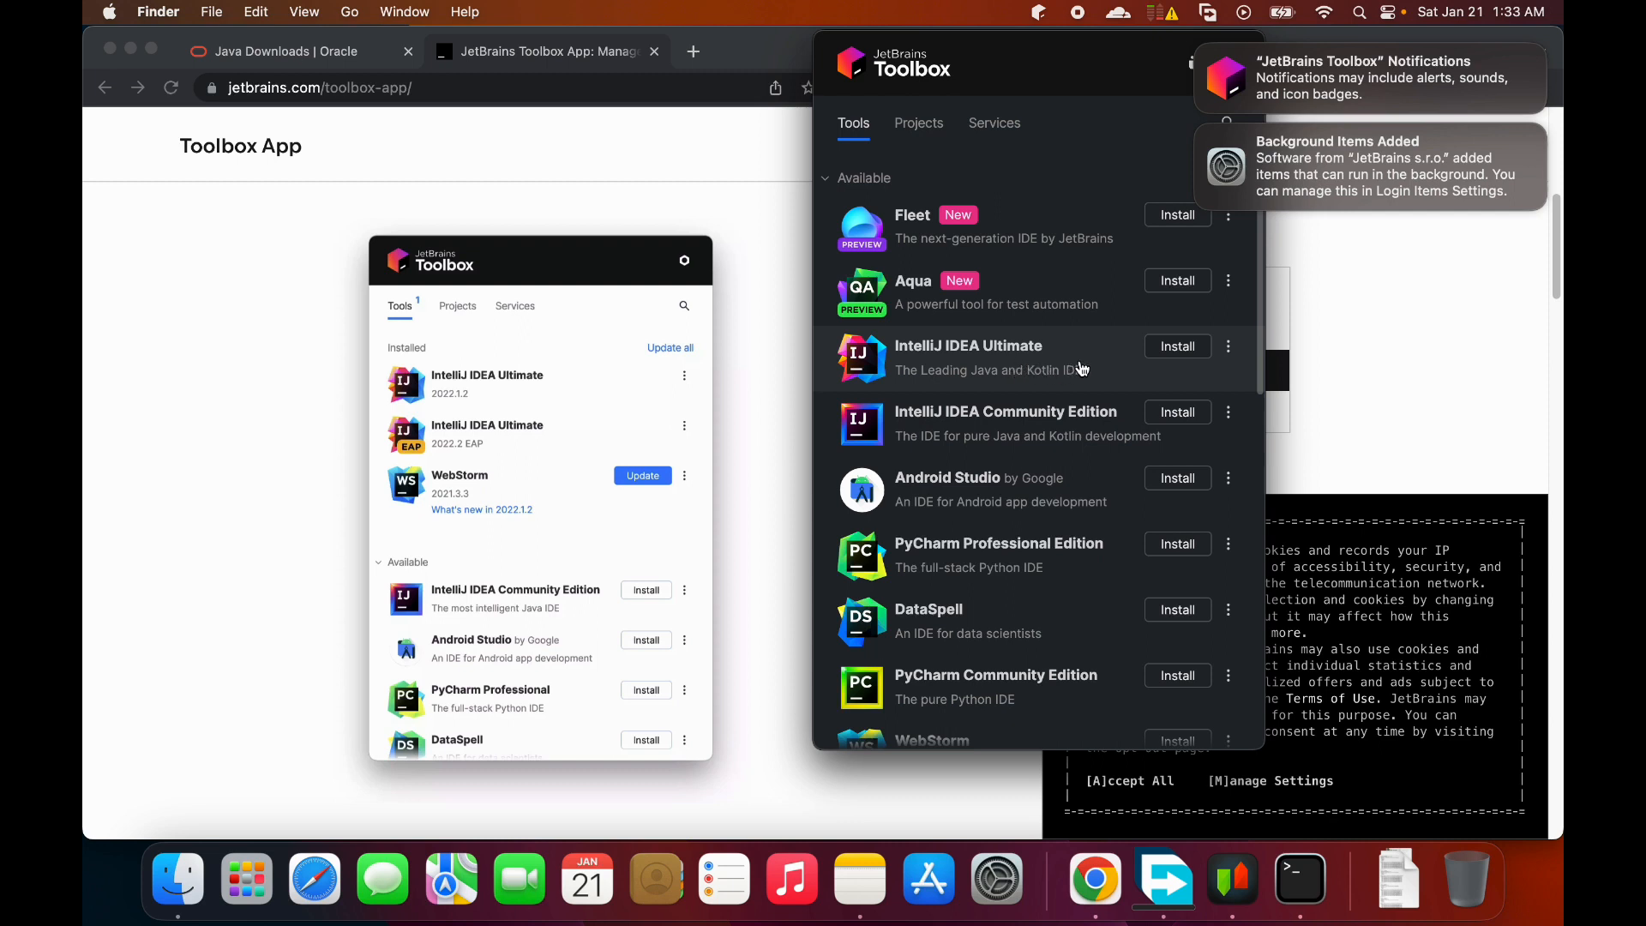
pyautogui.click(1184, 420)
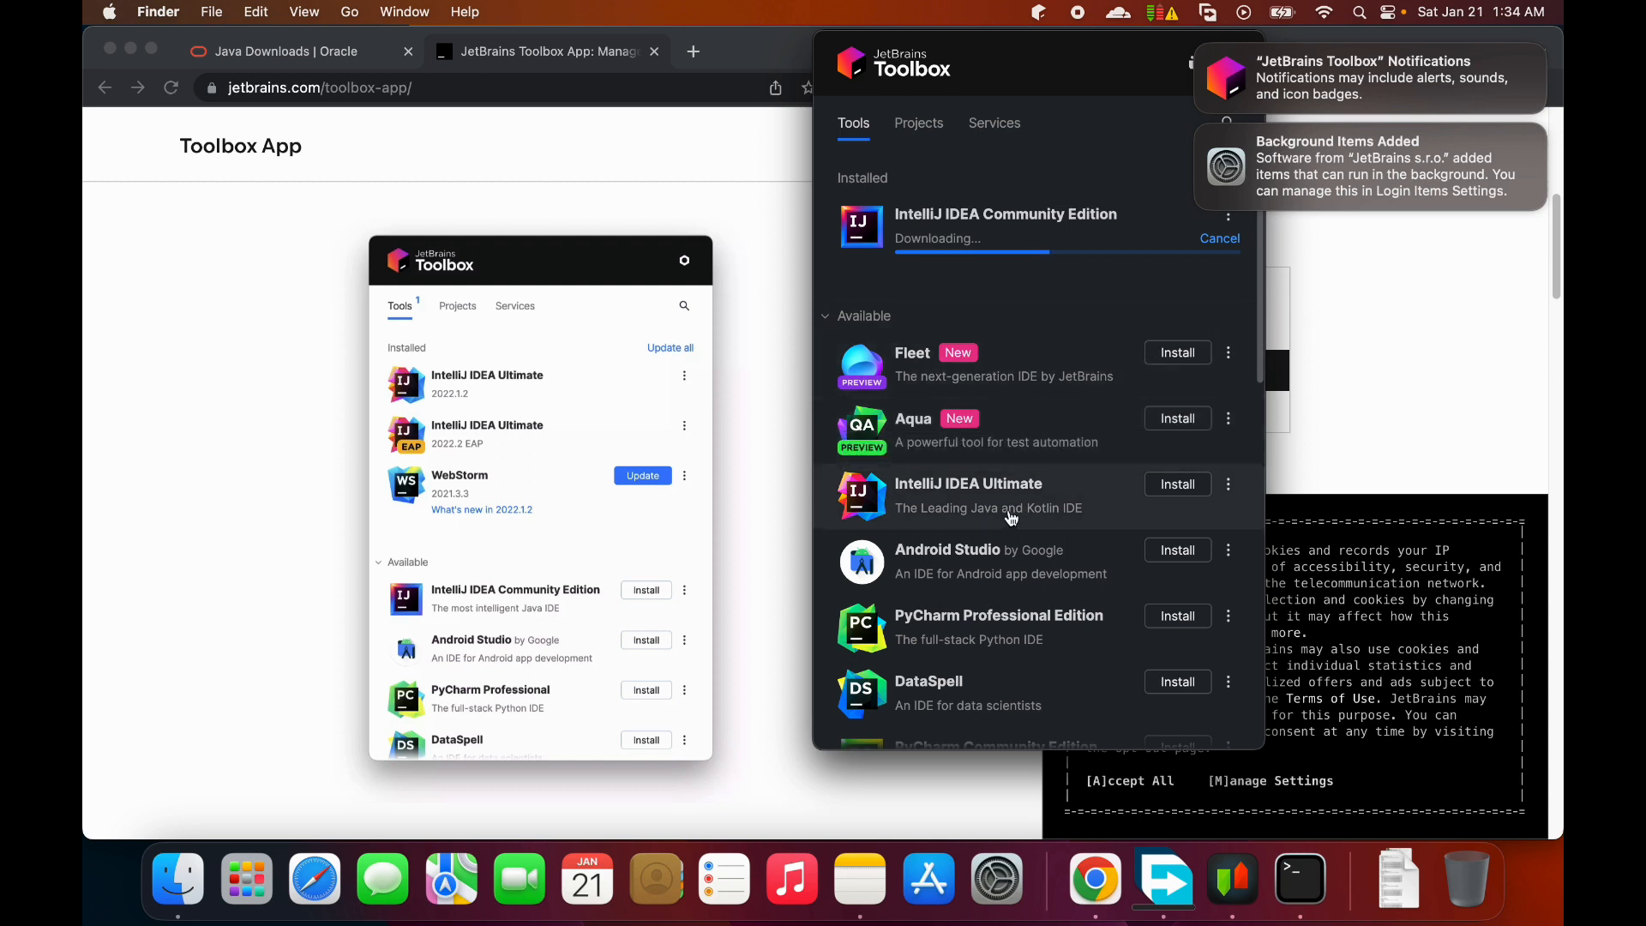
# - Browse the full list of available JetBrains tools, from Fleet down to Gateway, and return to the installed tools
pyautogui.scroll(-1, 997, 529)
pyautogui.scroll(-3, 995, 523)
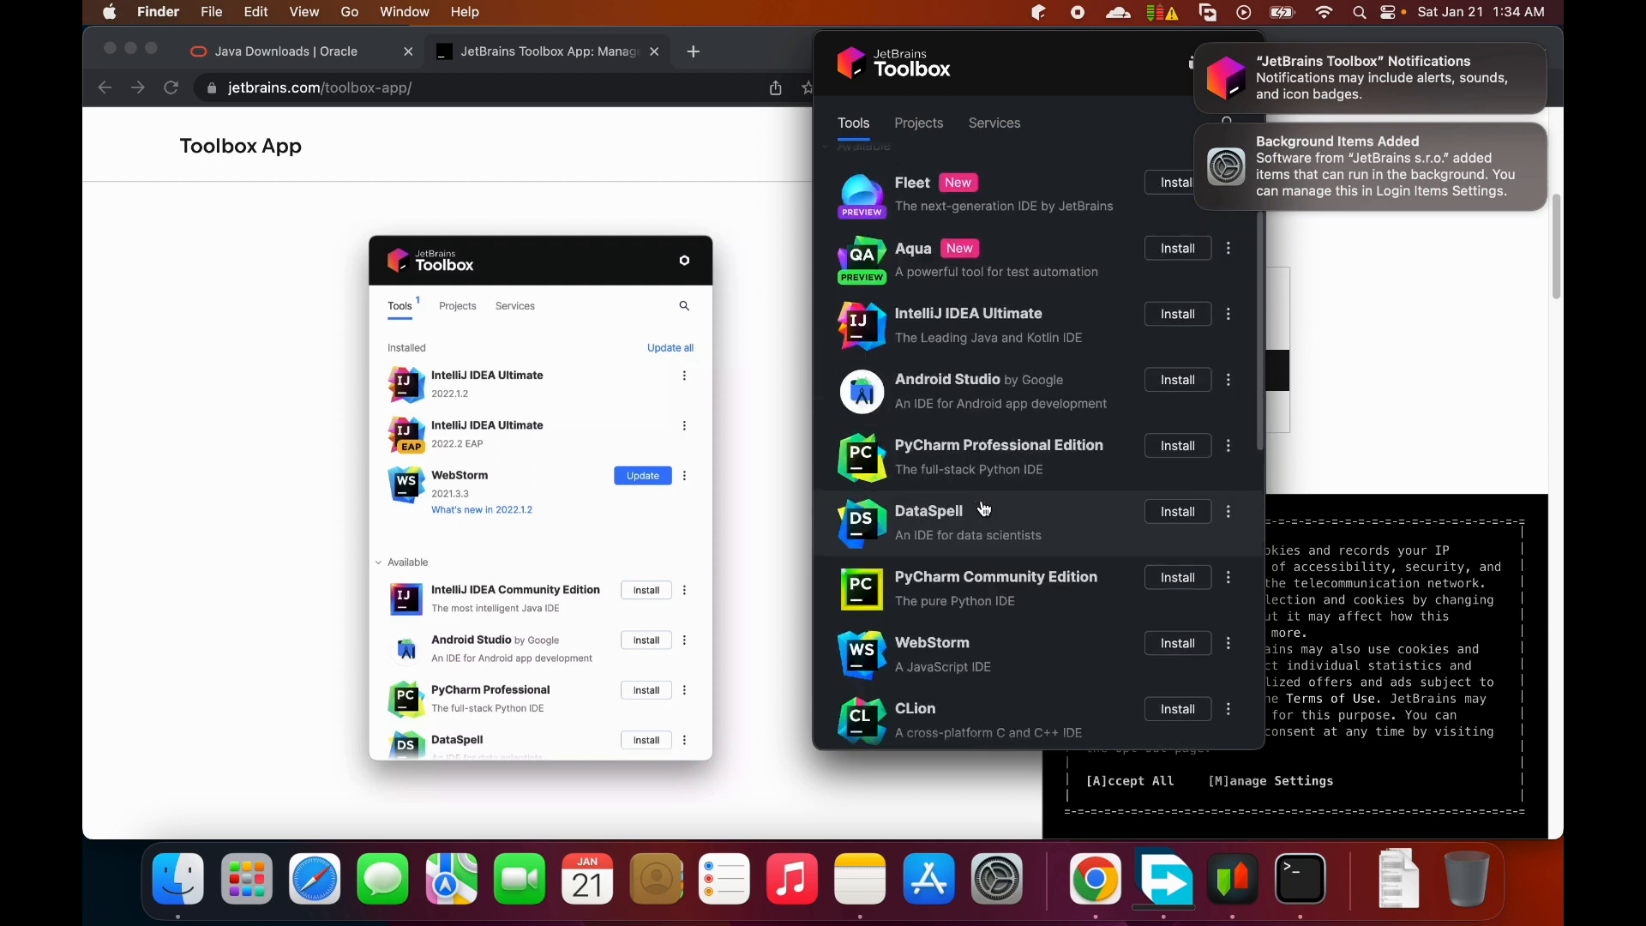
pyautogui.scroll(3, 982, 508)
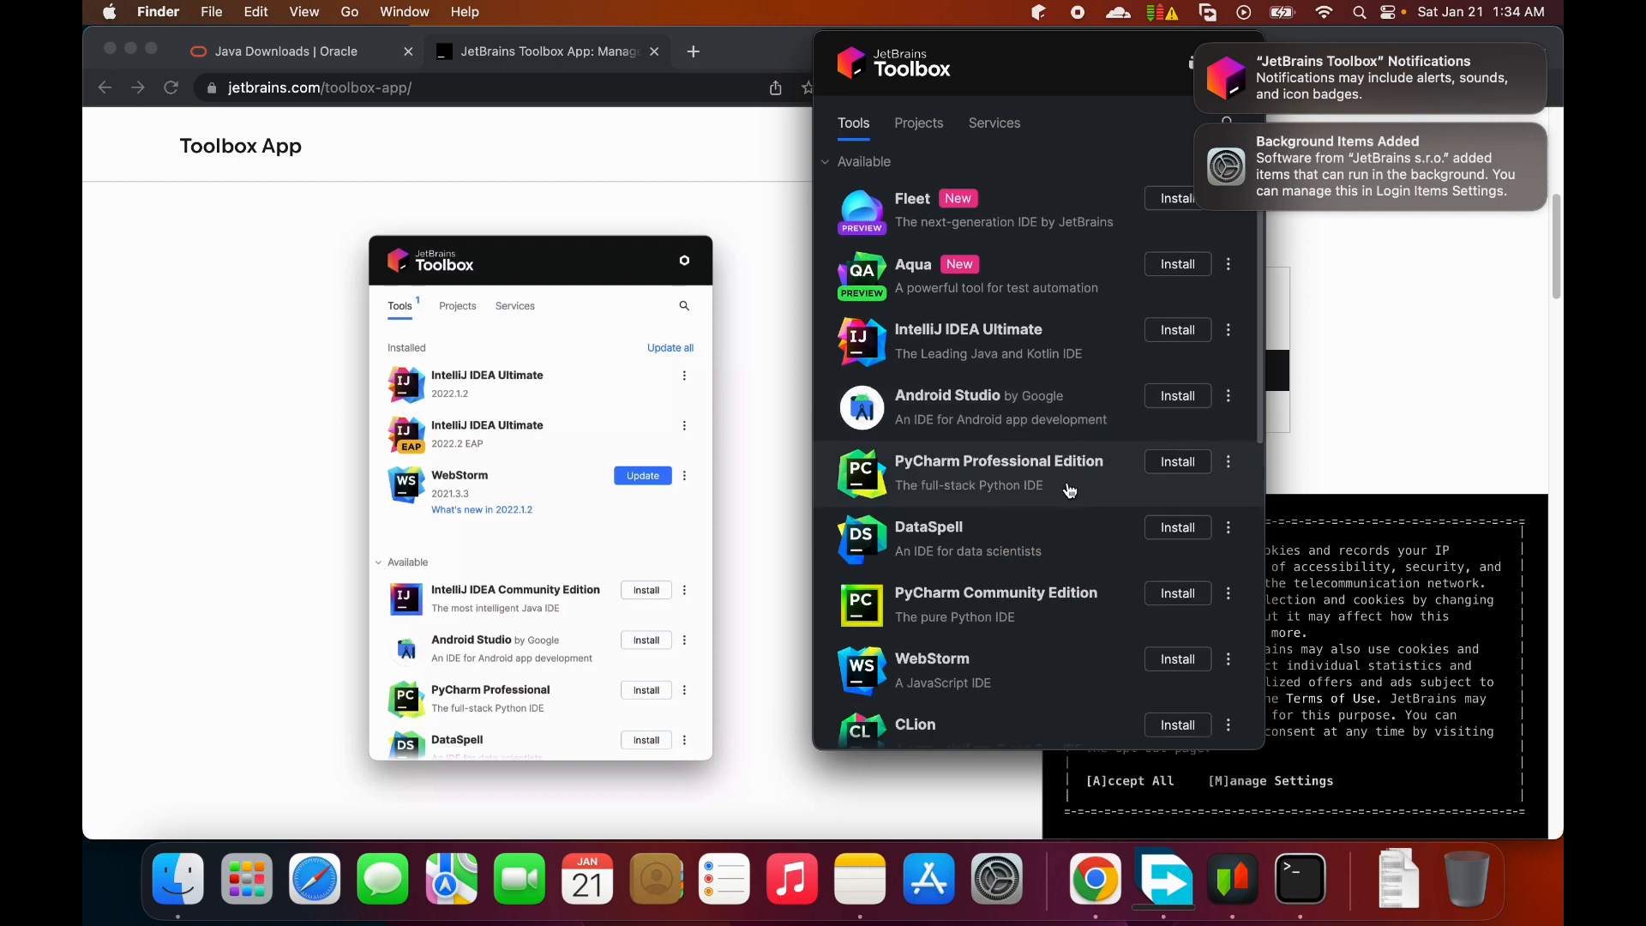
pyautogui.scroll(-2, 1103, 468)
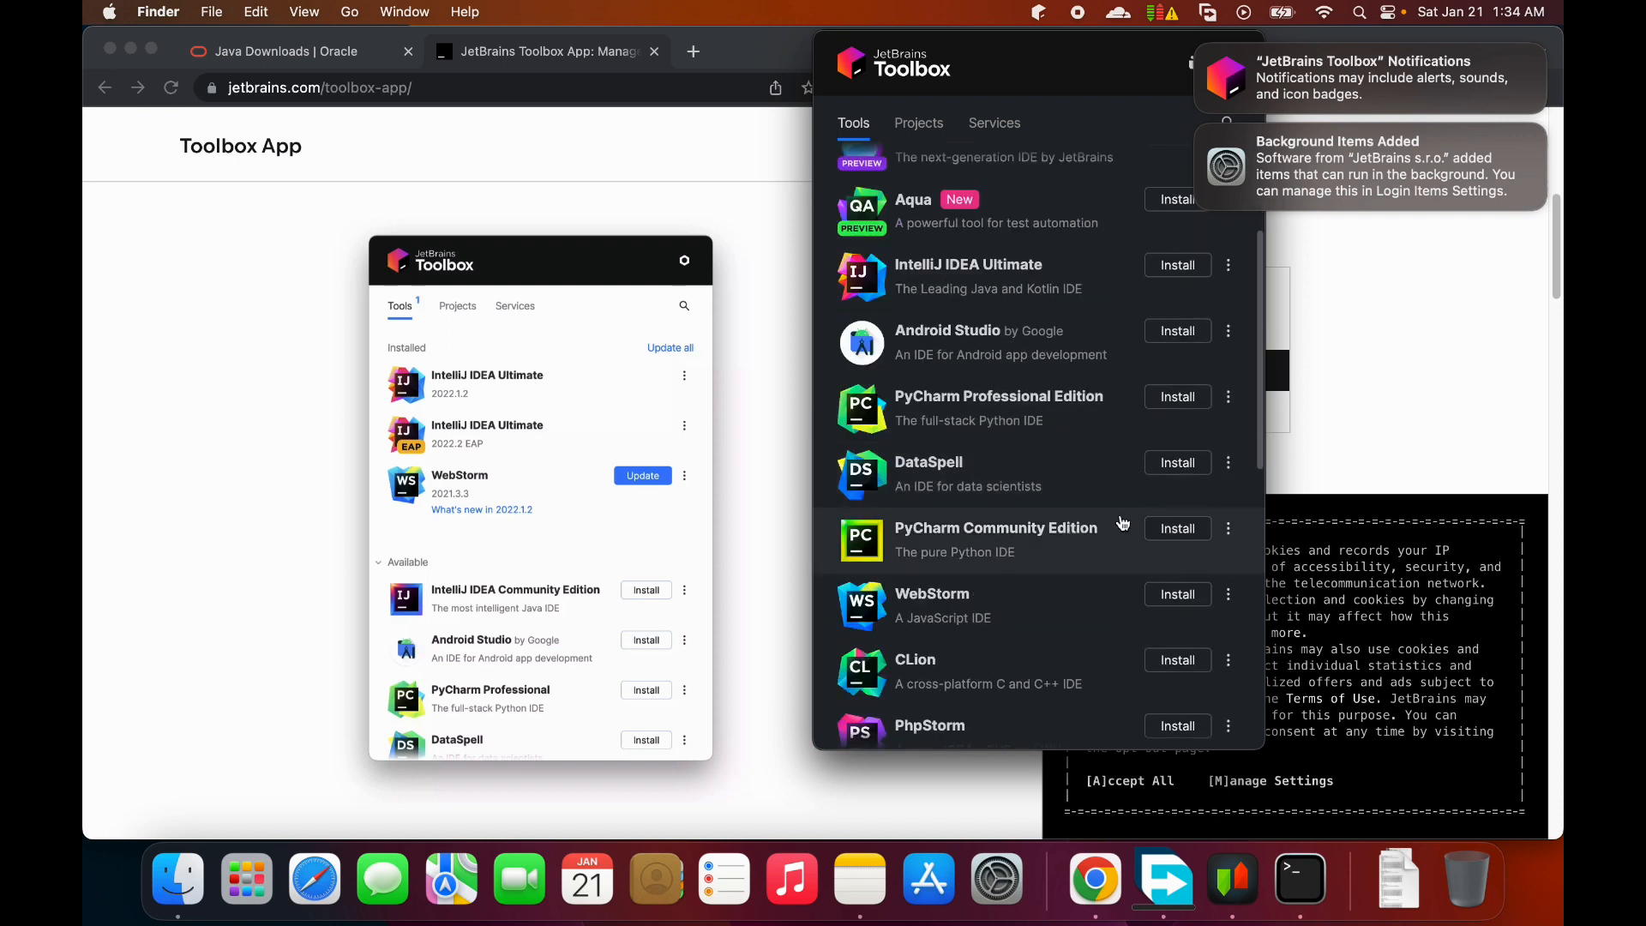
pyautogui.scroll(-2, 1044, 574)
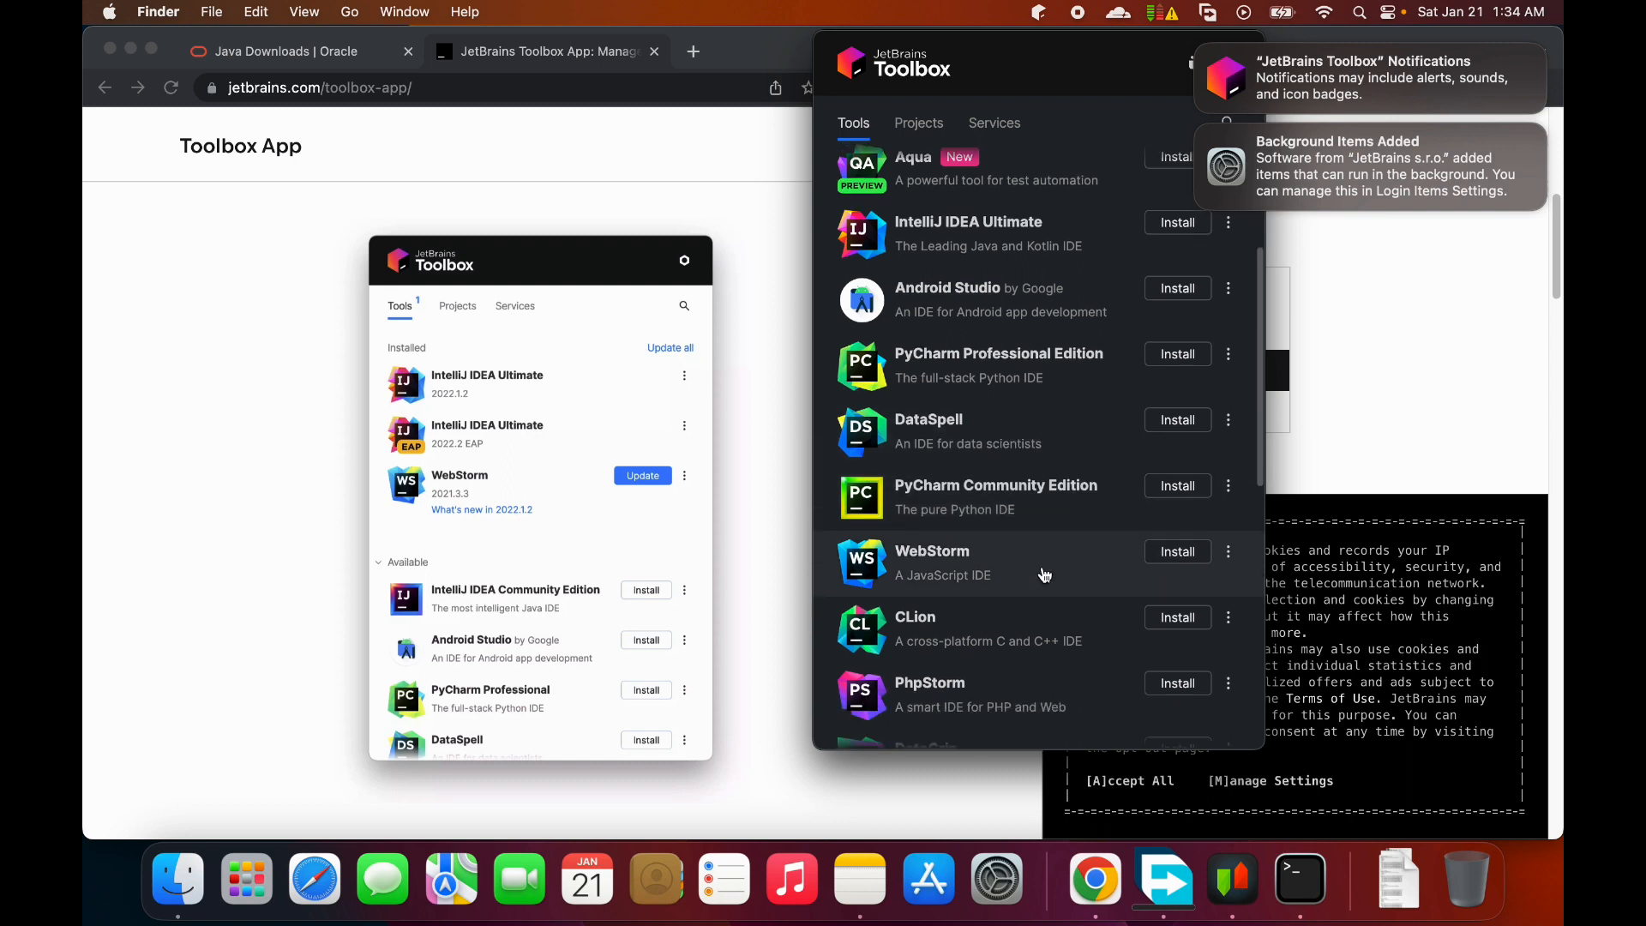
pyautogui.scroll(-1, 1044, 574)
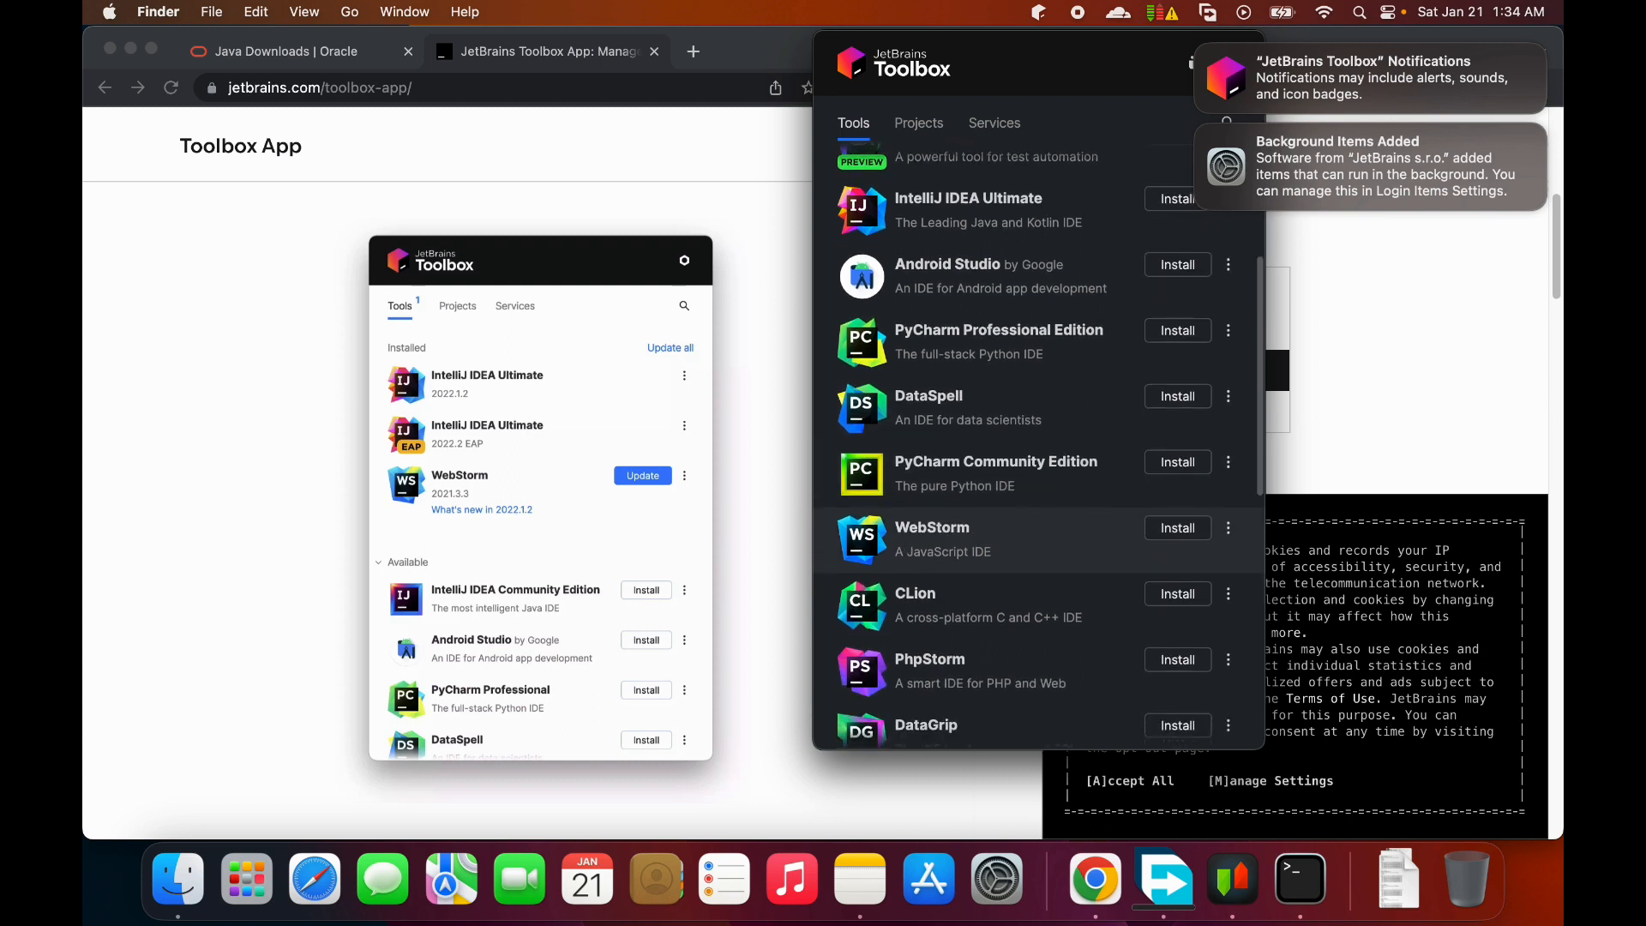
pyautogui.scroll(-4, 948, 525)
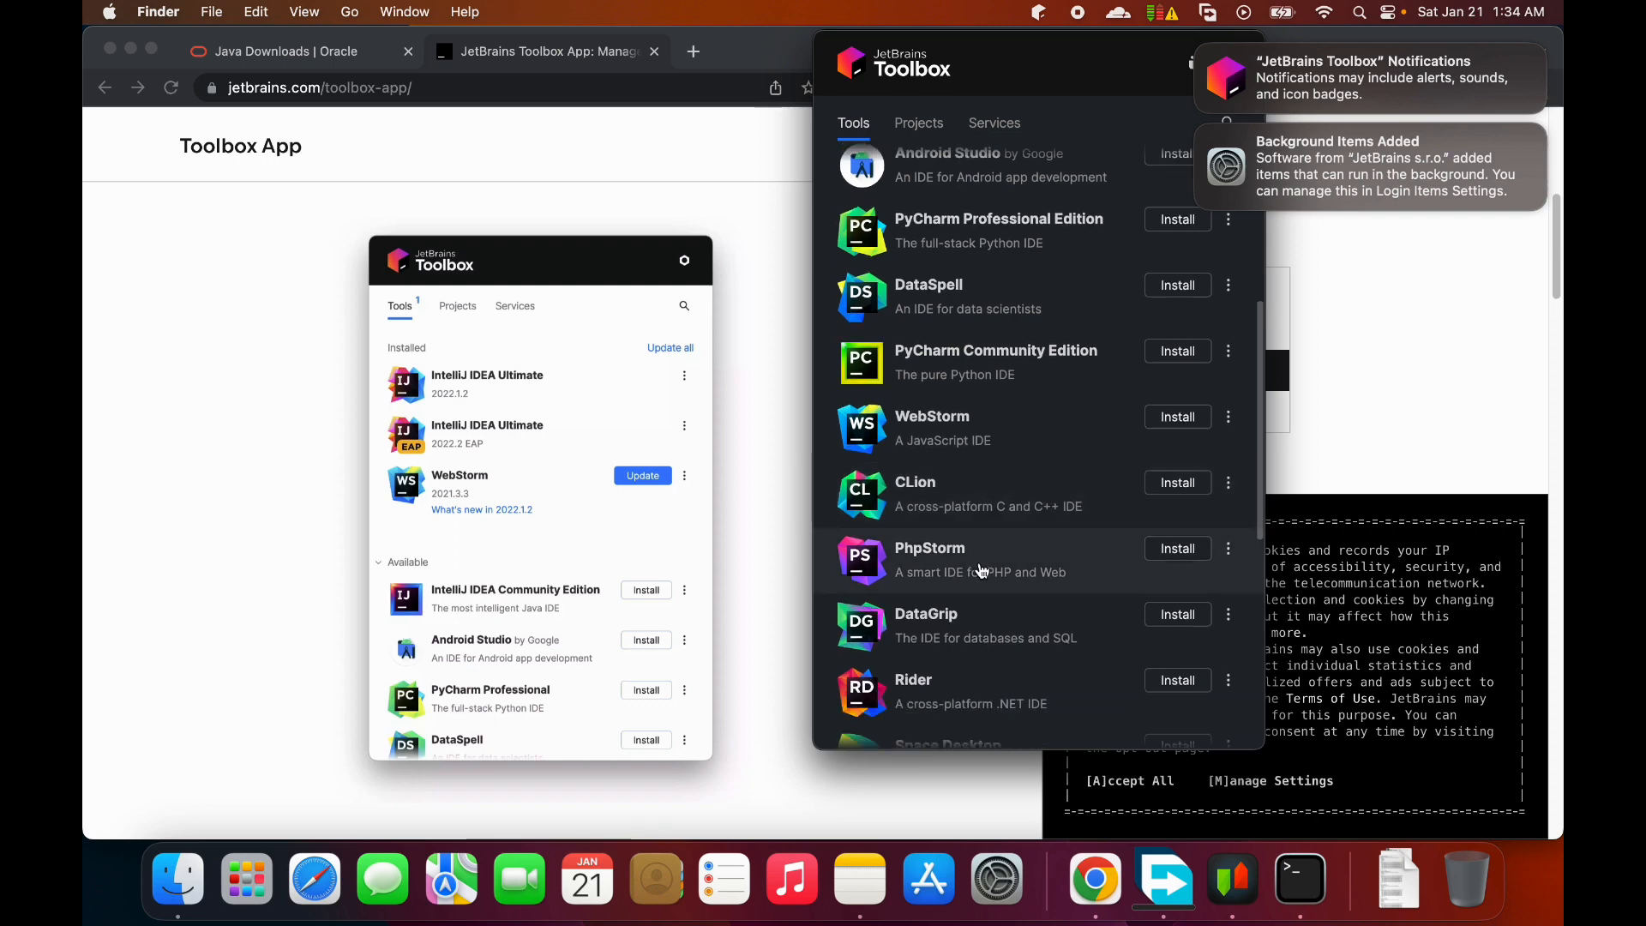
pyautogui.scroll(-4, 982, 570)
pyautogui.scroll(-6, 983, 570)
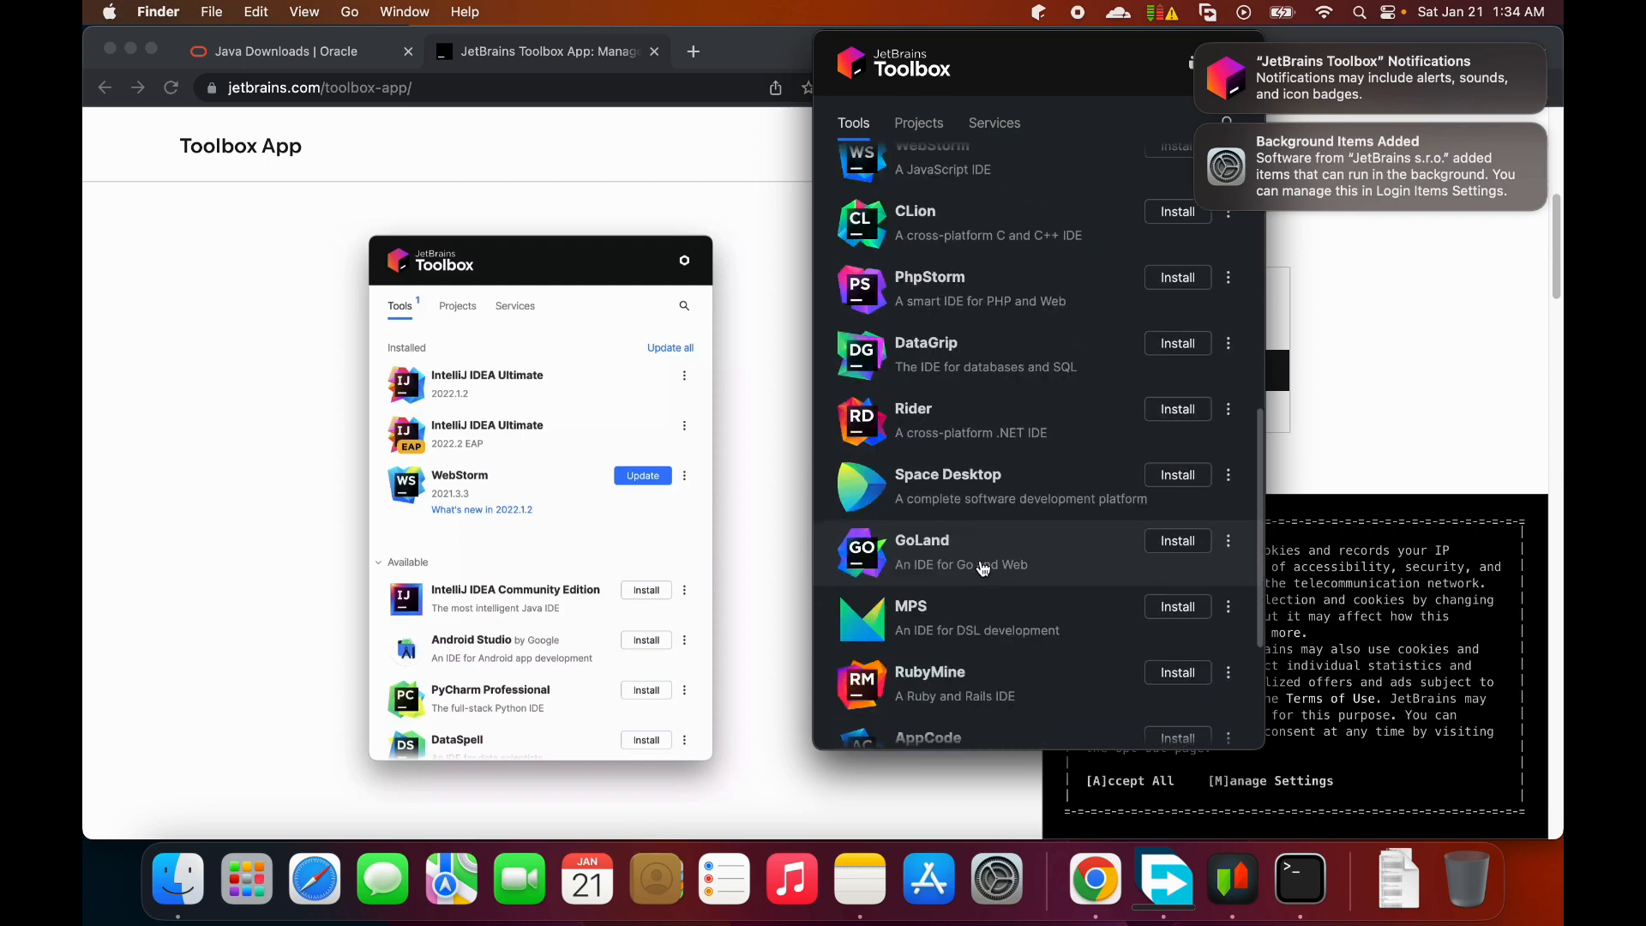
pyautogui.scroll(-1, 983, 568)
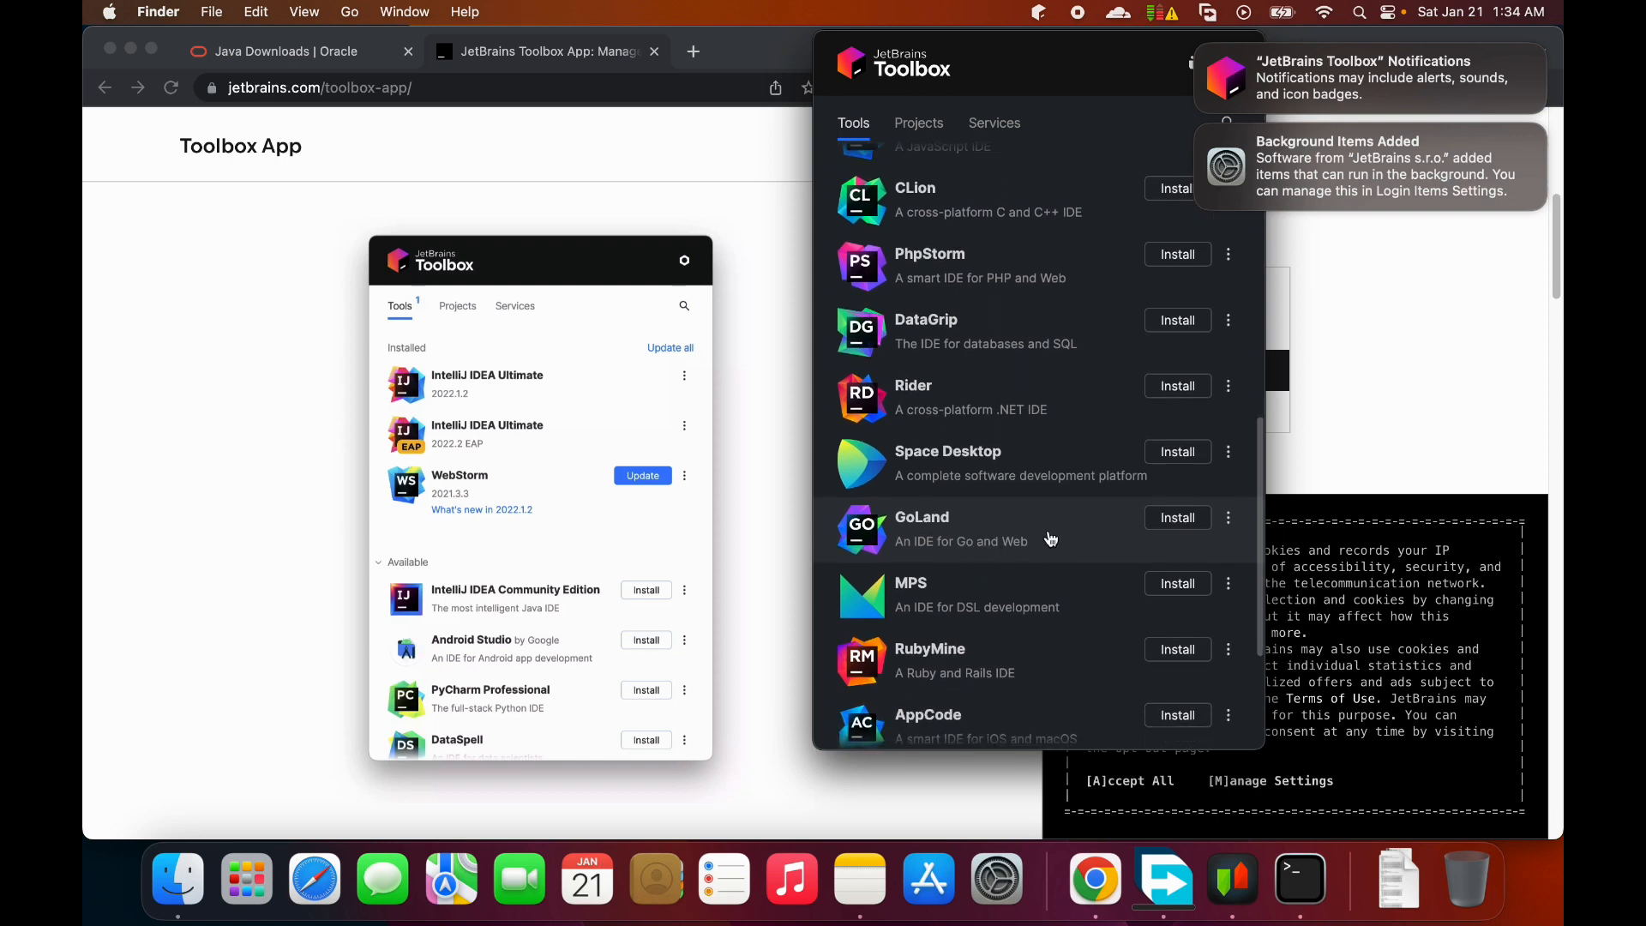
pyautogui.scroll(-1, 1050, 539)
pyautogui.scroll(-2, 1051, 538)
pyautogui.scroll(-4, 1051, 536)
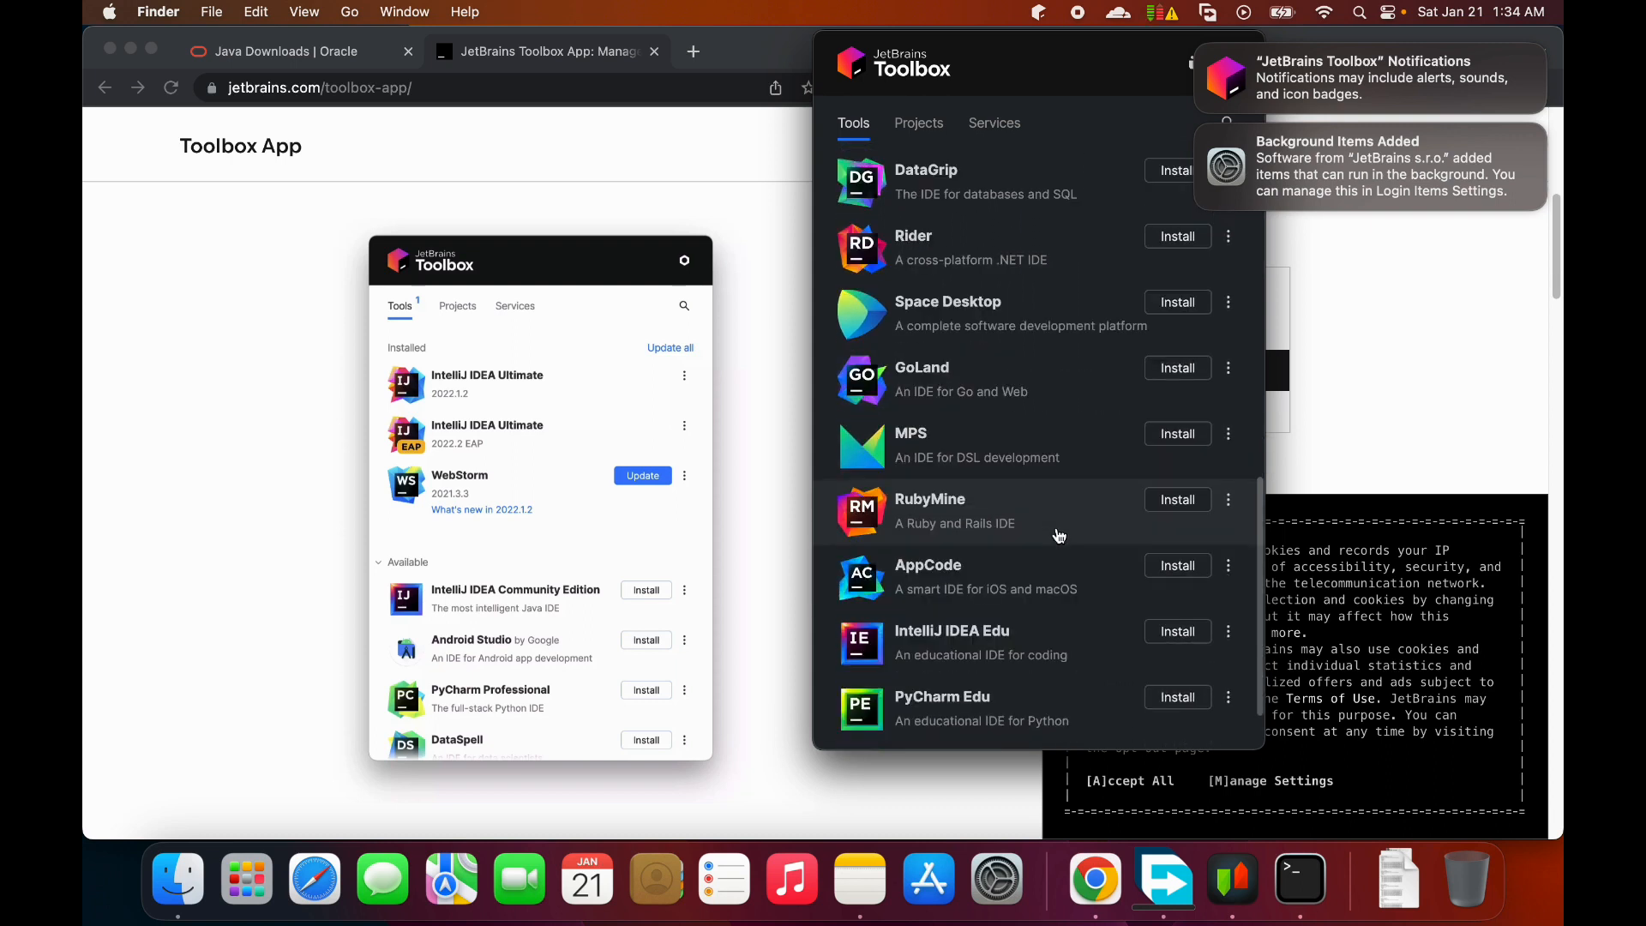
pyautogui.scroll(-3, 1018, 521)
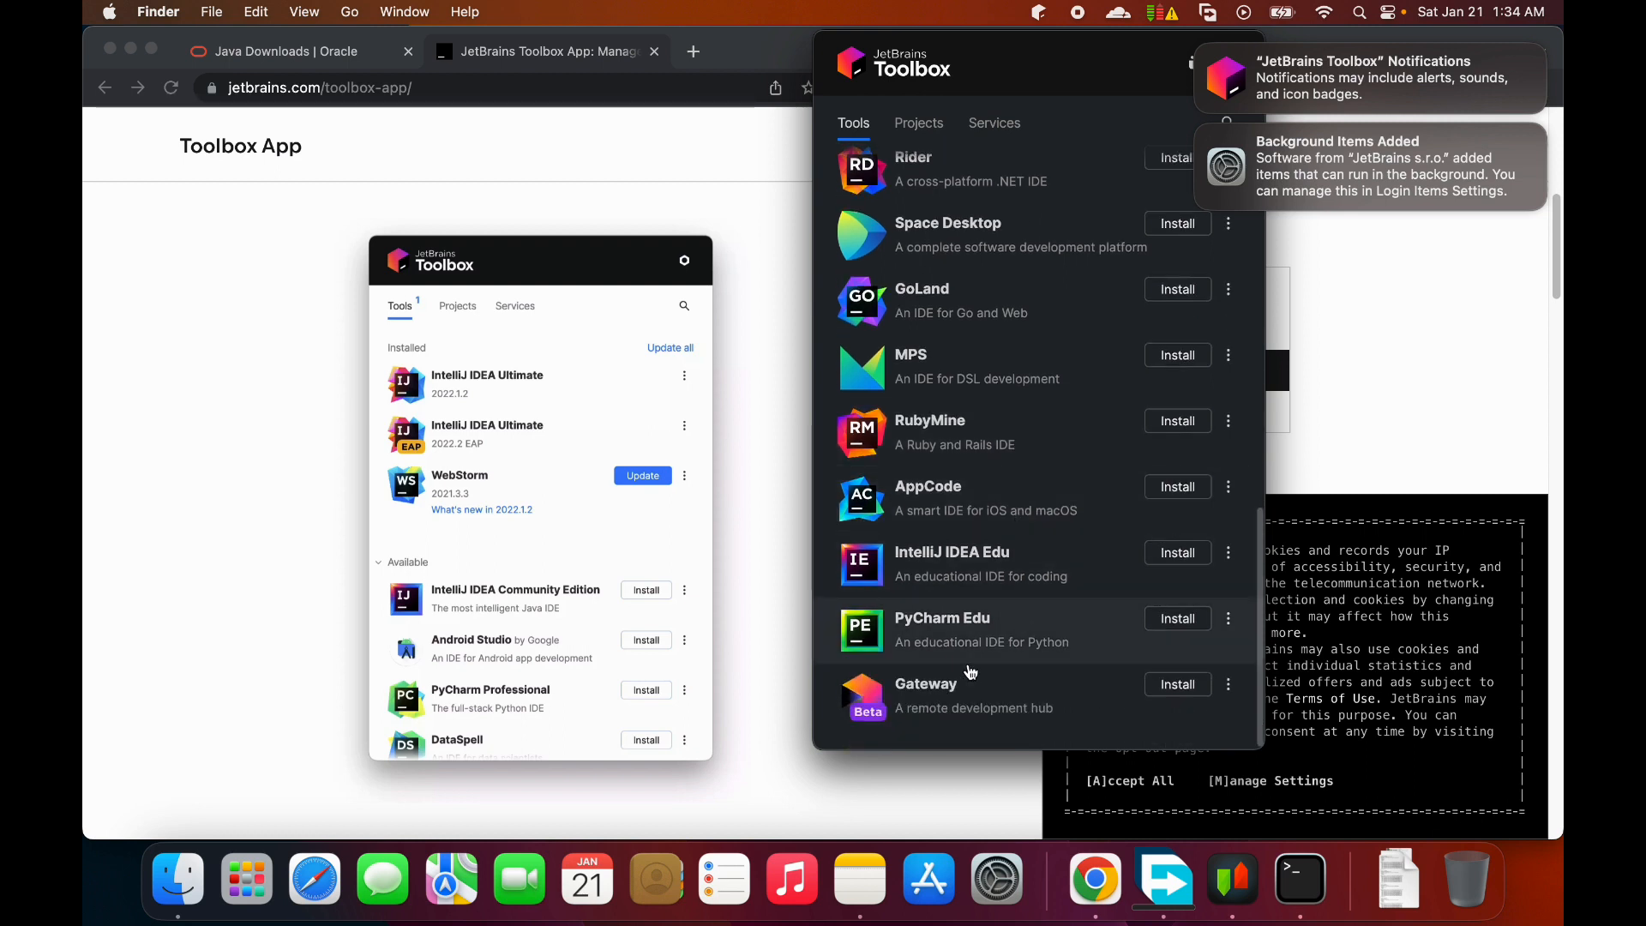
pyautogui.scroll(8, 1037, 634)
pyautogui.scroll(20, 978, 588)
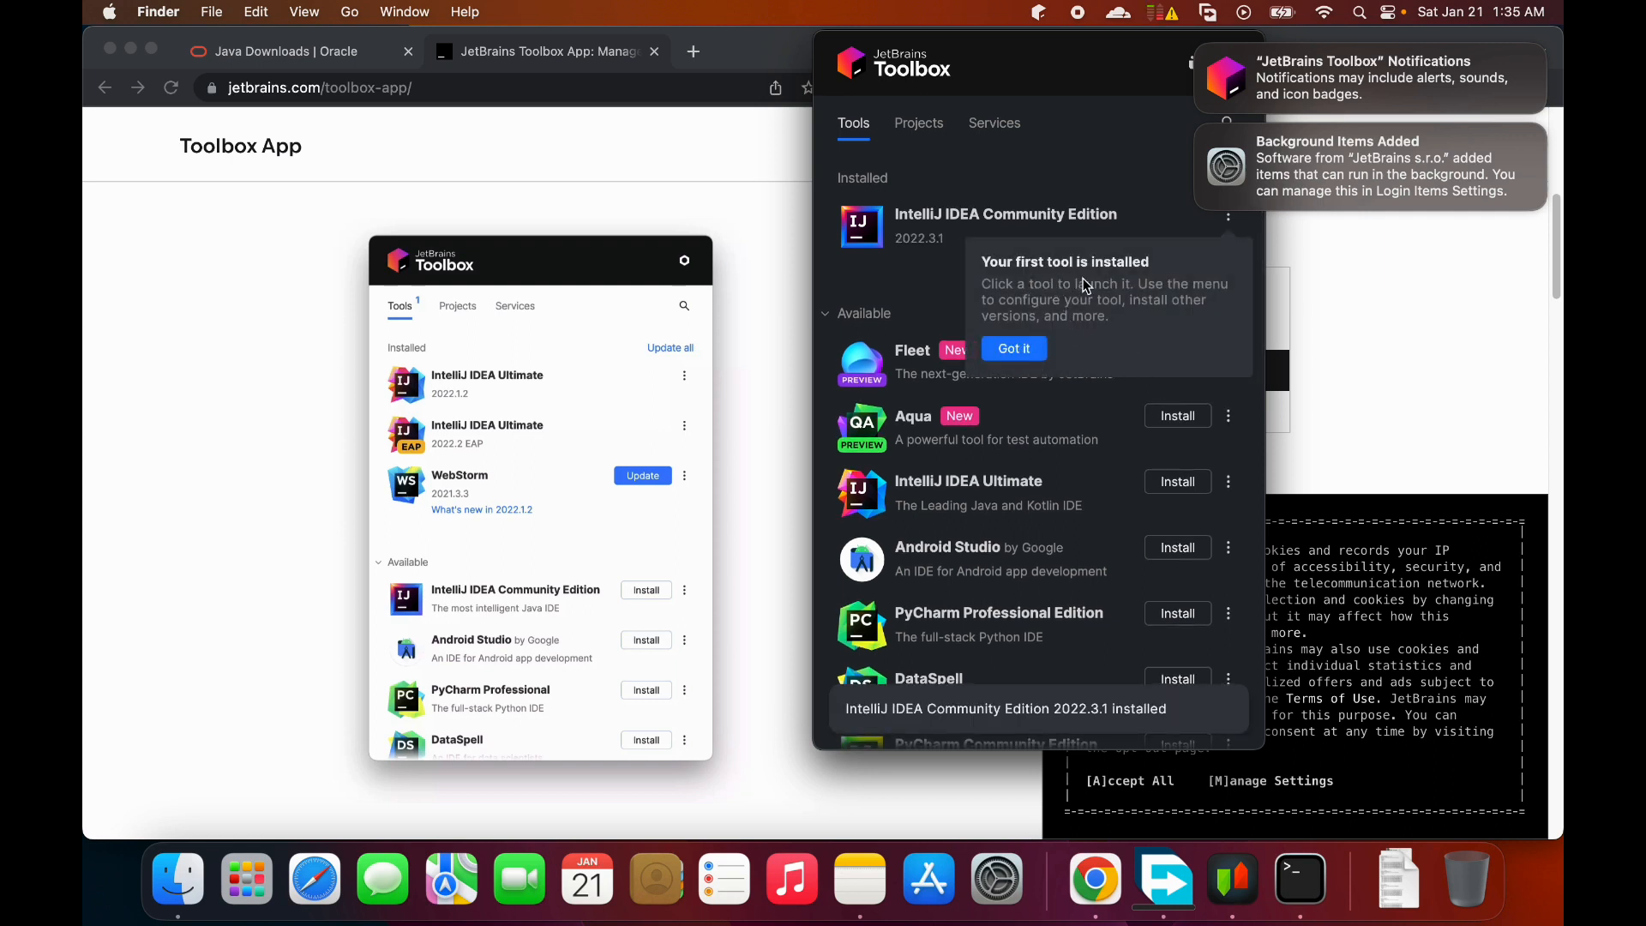
# - Dismiss the first-tool tip and launch the installed IntelliJ IDEA Community Edition
pyautogui.click(1013, 355)
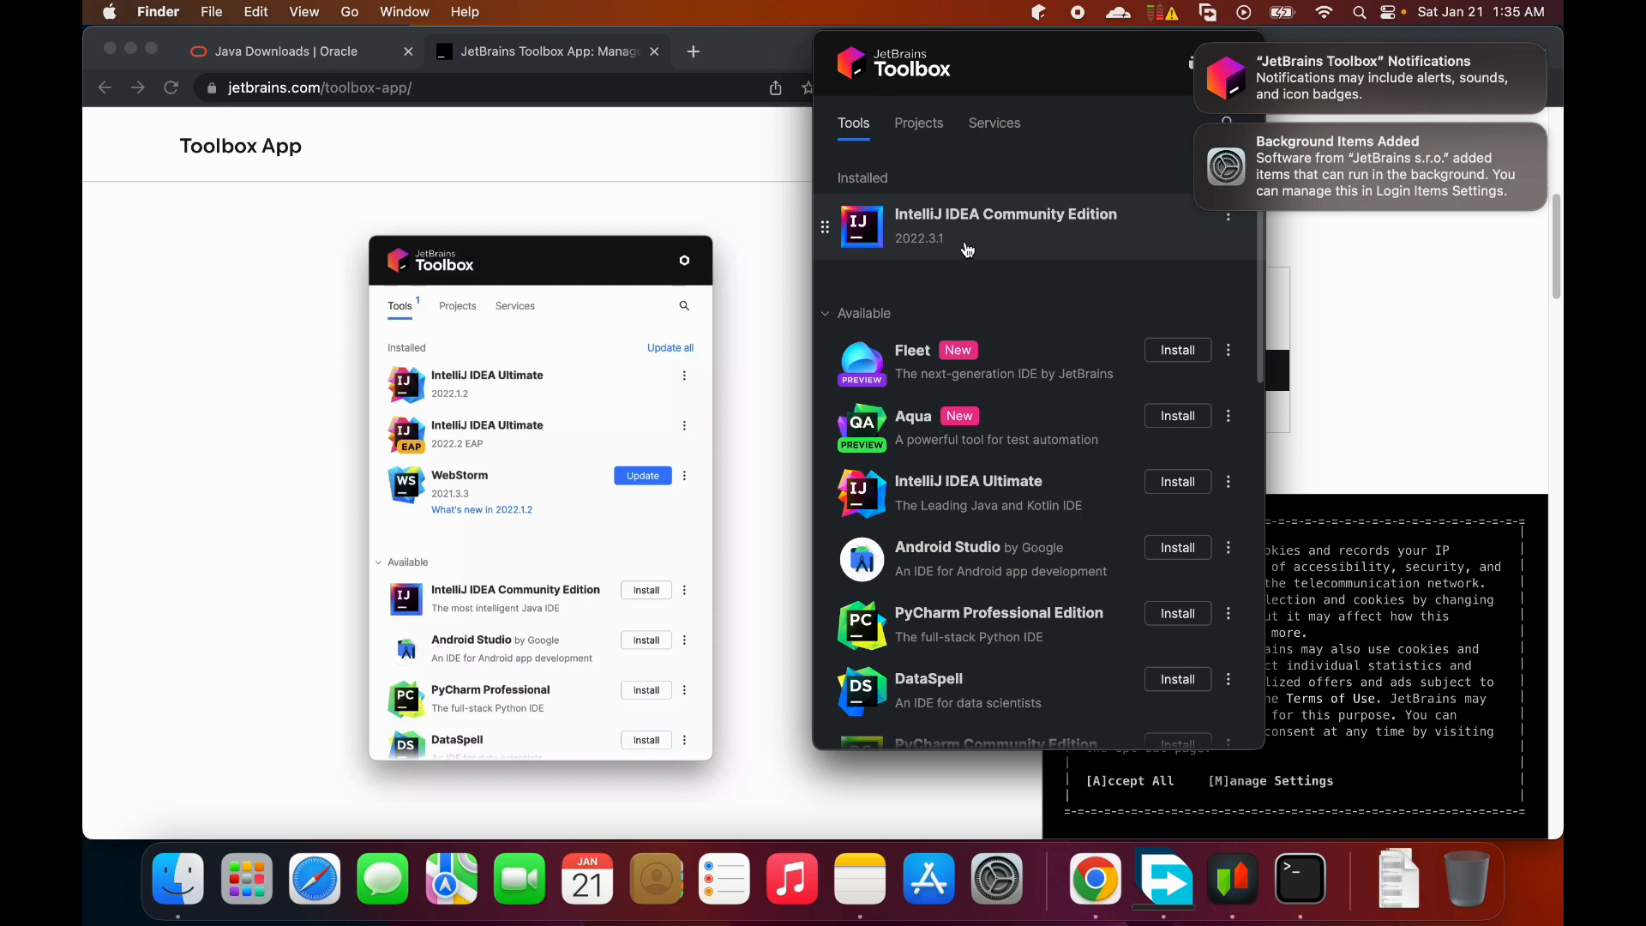
pyautogui.click(967, 248)
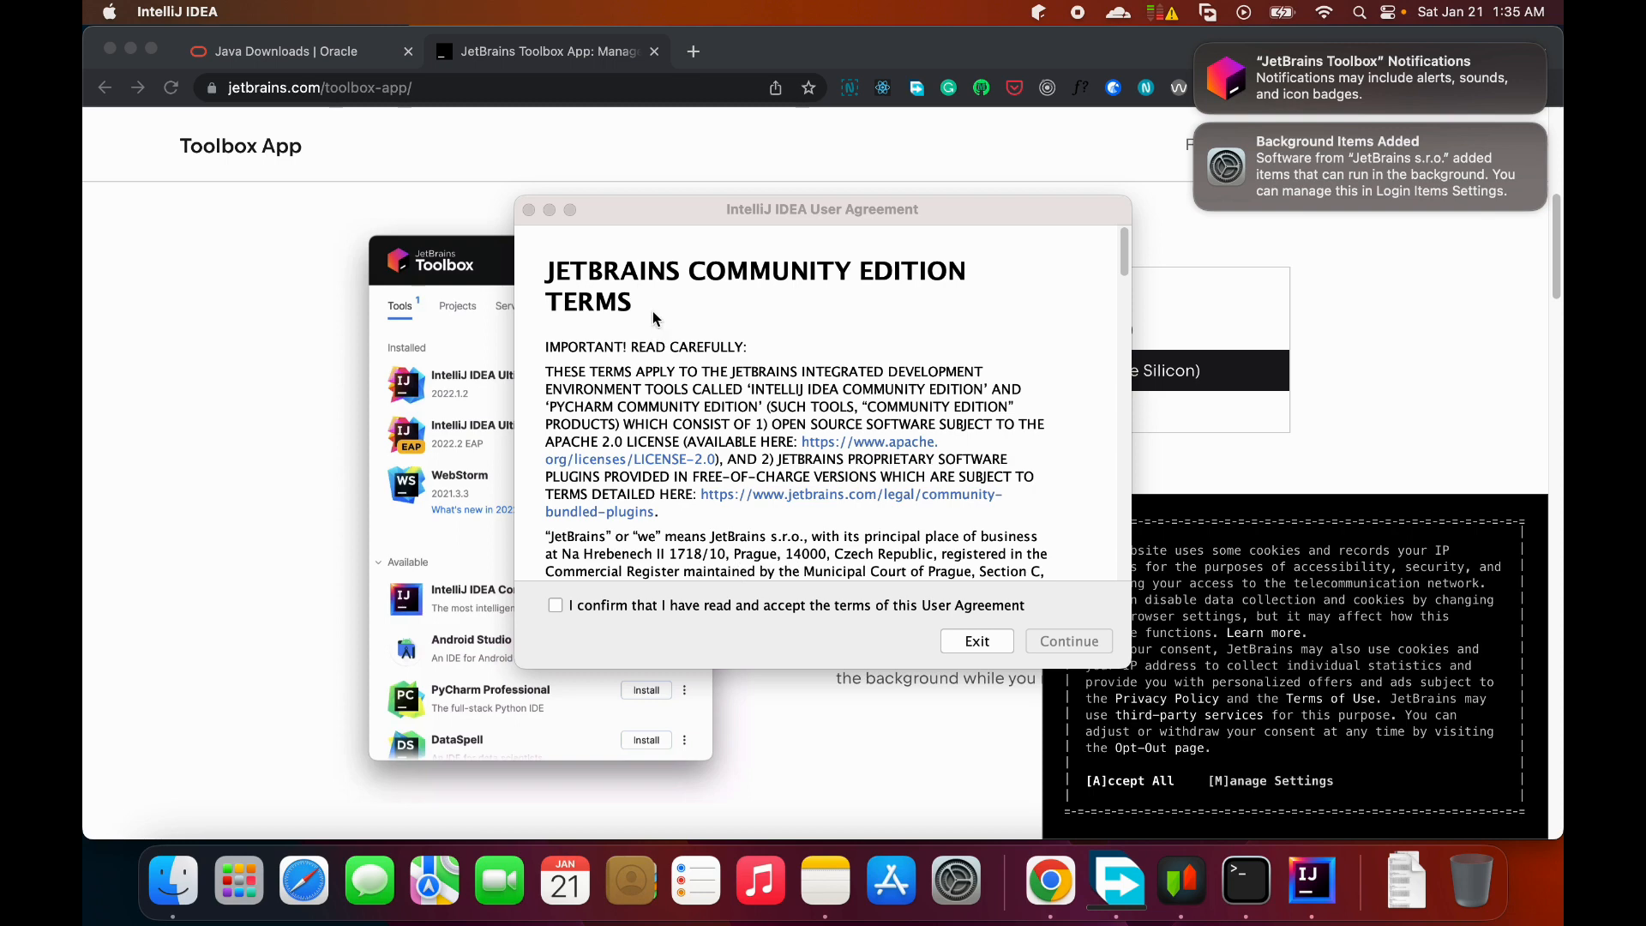
# - Accept the IntelliJ IDEA User Agreement and agree to send anonymous statistics to JetBrains
pyautogui.scroll(-10, 795, 429)
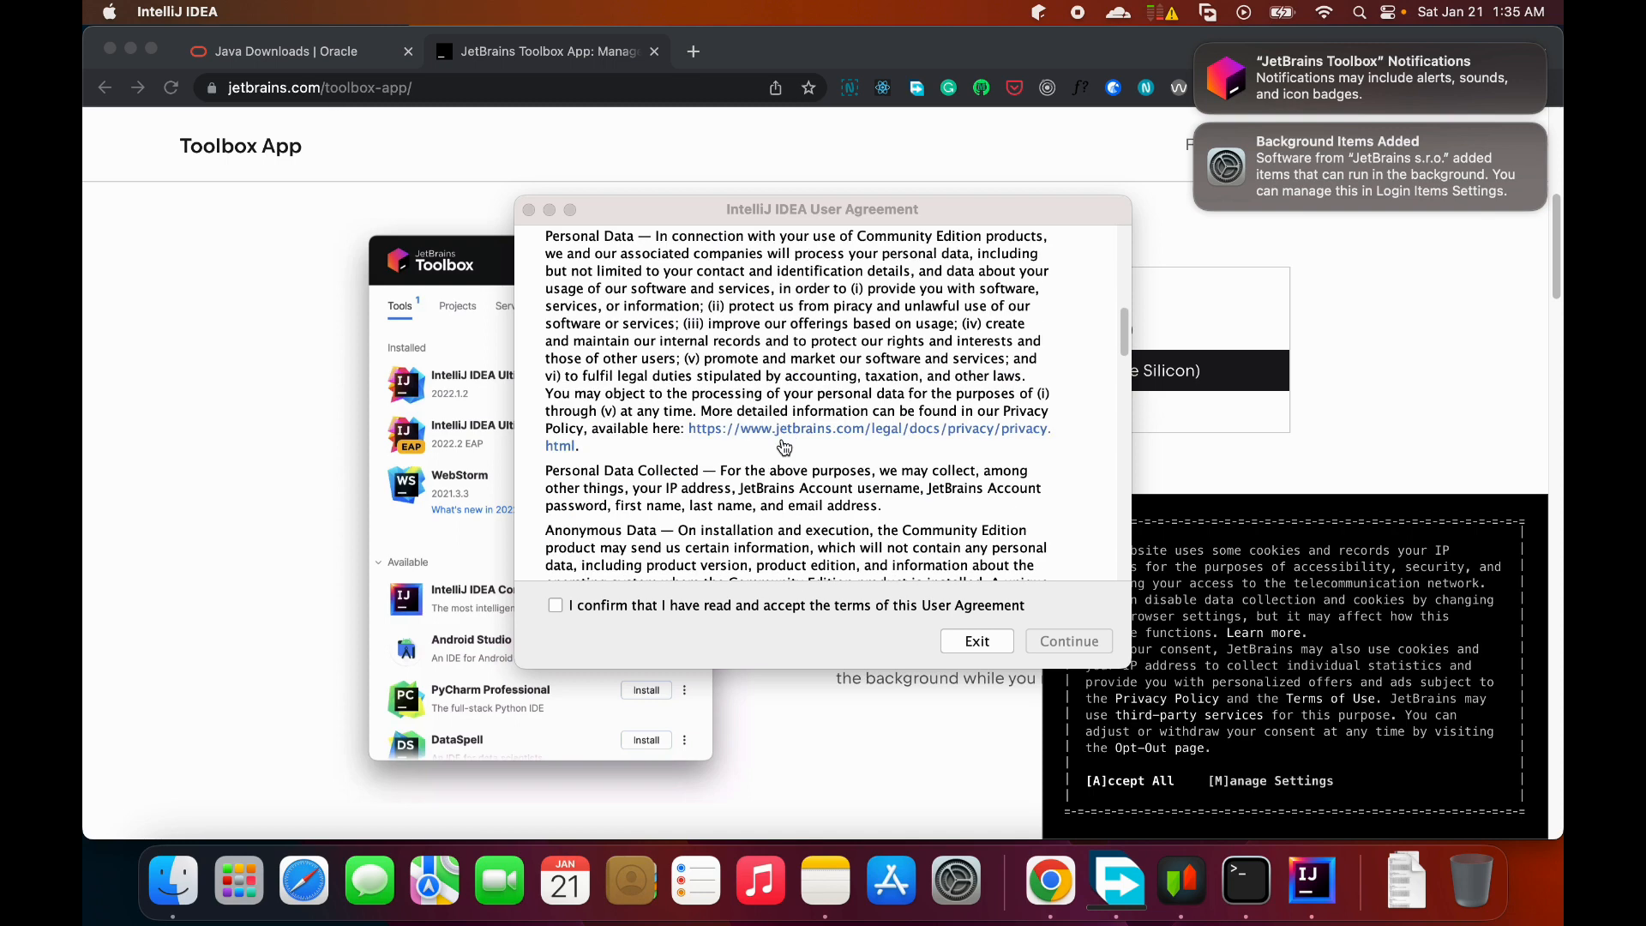
pyautogui.click(743, 604)
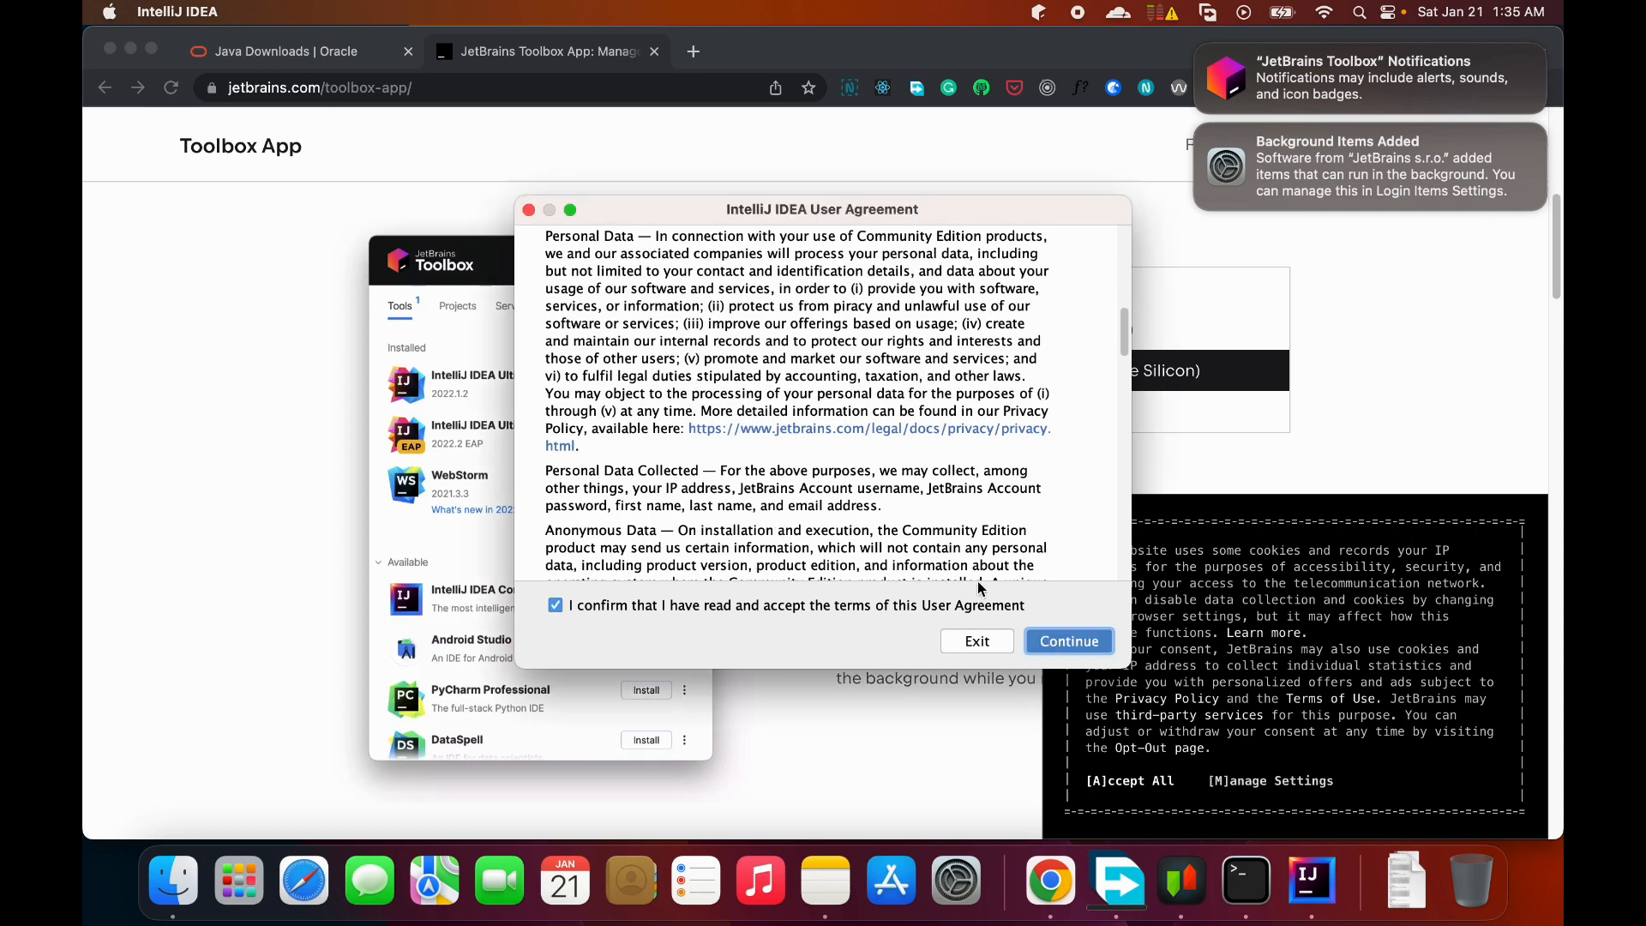
pyautogui.click(1061, 651)
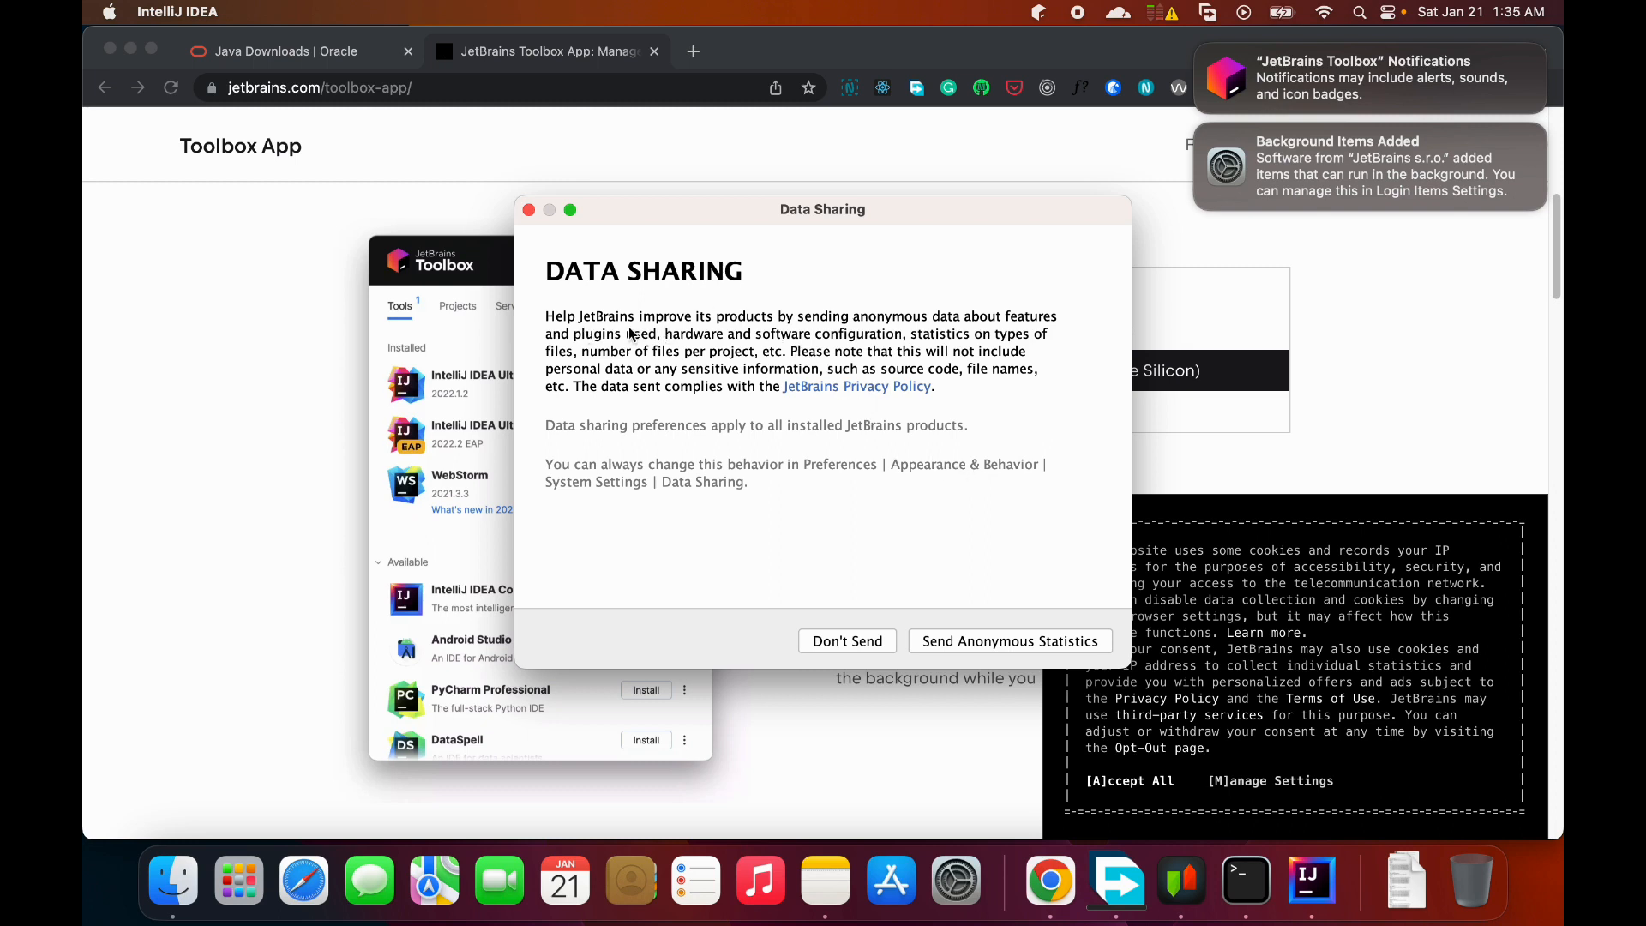
pyautogui.click(961, 645)
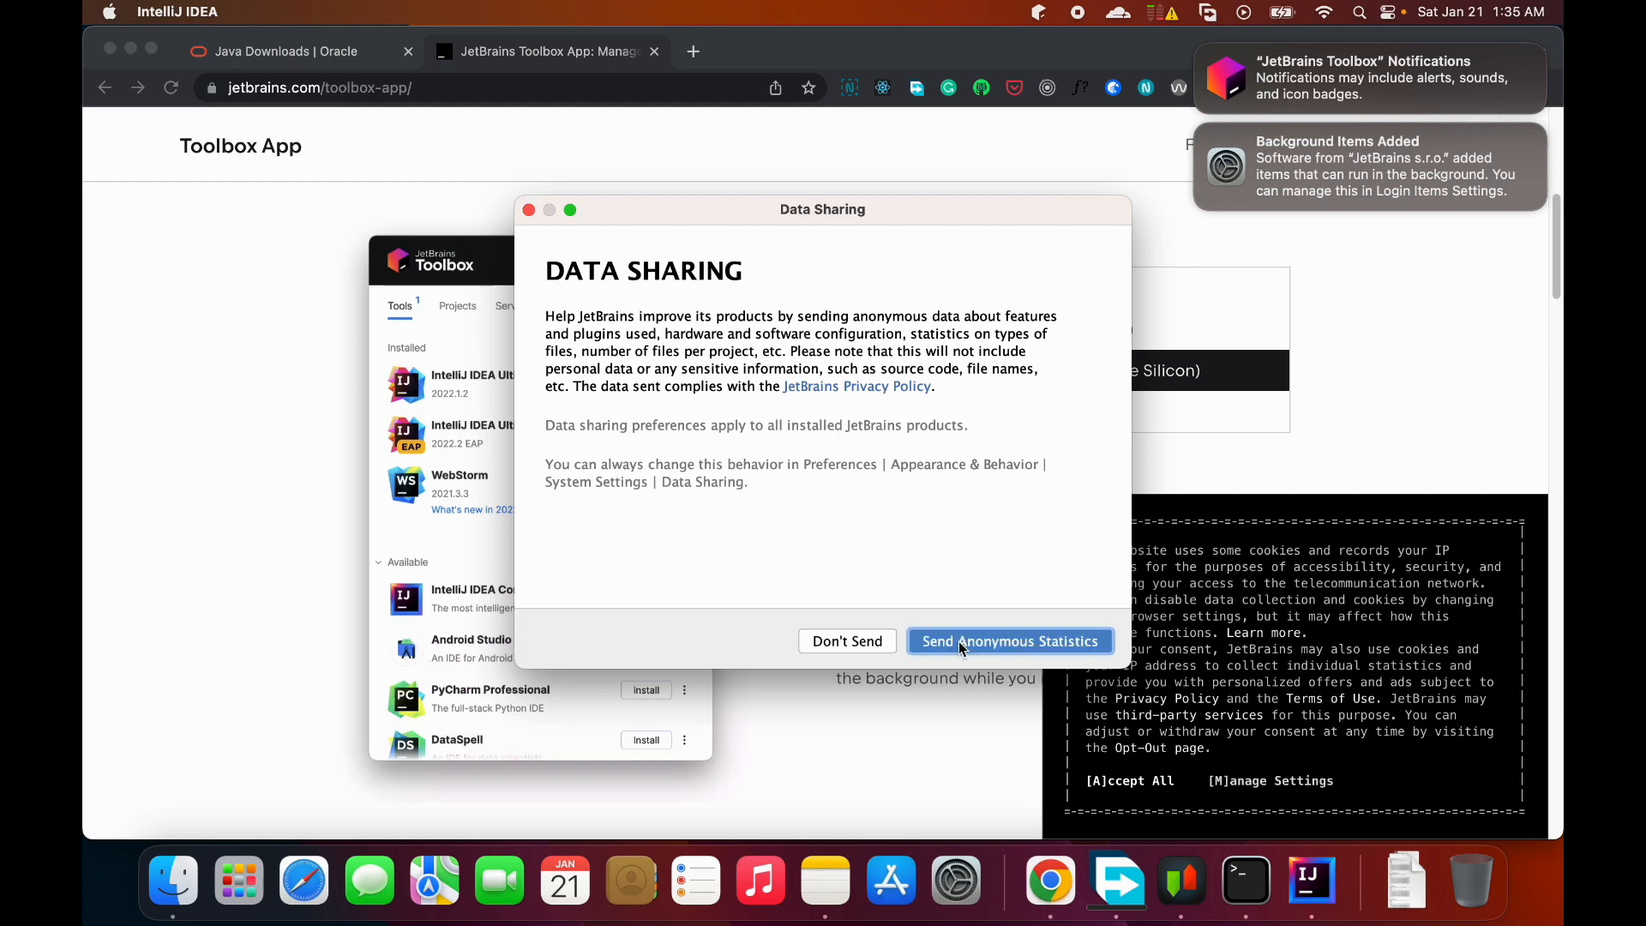